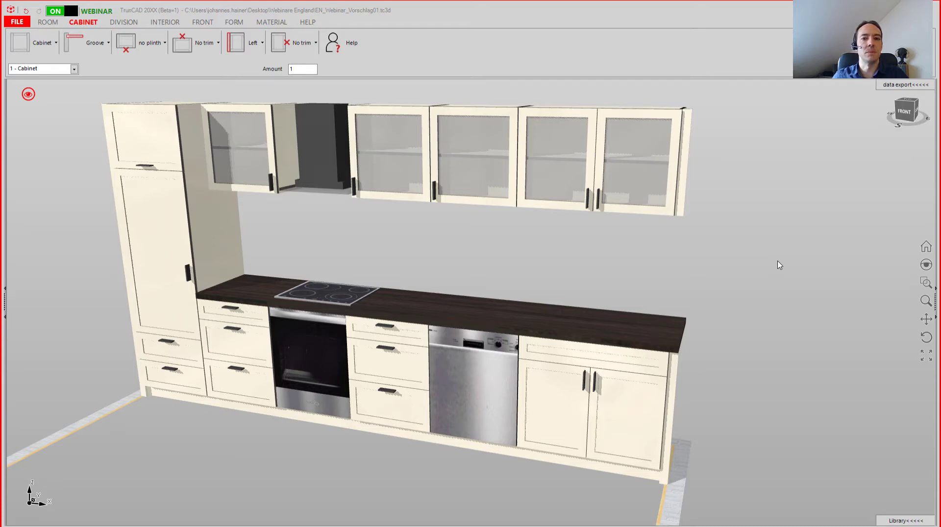
# Start a new project and turn on Touchareas to show the cabinet's handles and dimensions.
pyautogui.moveTo(780, 265)
pyautogui.mouseDown(button='middle')
pyautogui.moveTo(765, 255)
pyautogui.moveTo(774, 255)
pyautogui.mouseUp(button='middle')
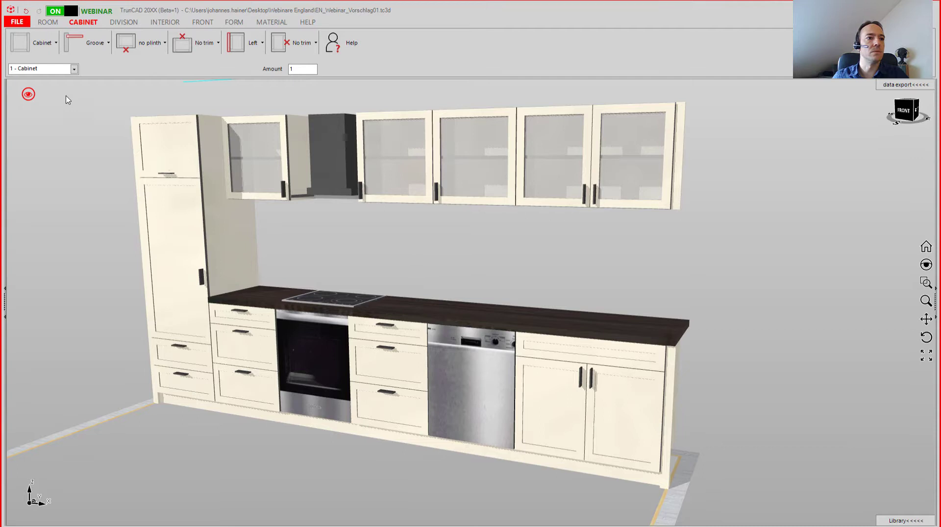
pyautogui.click(16, 21)
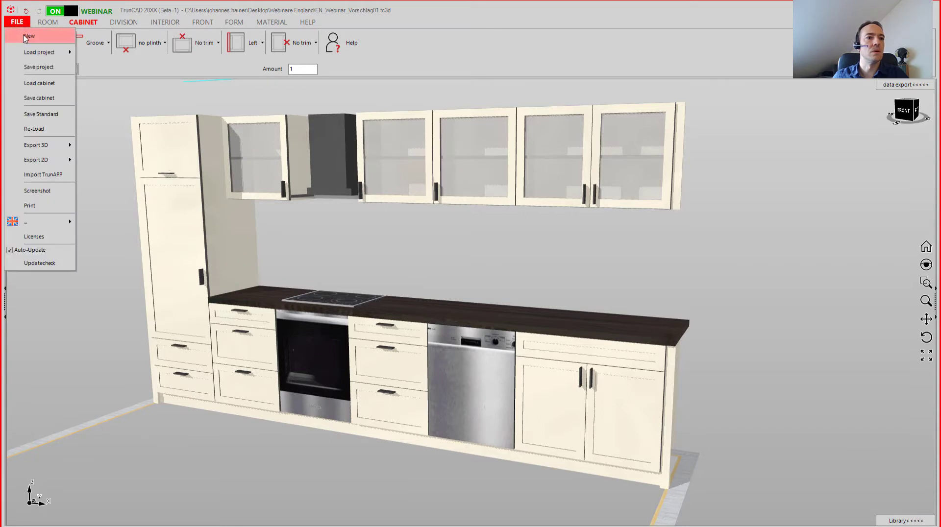
pyautogui.click(26, 38)
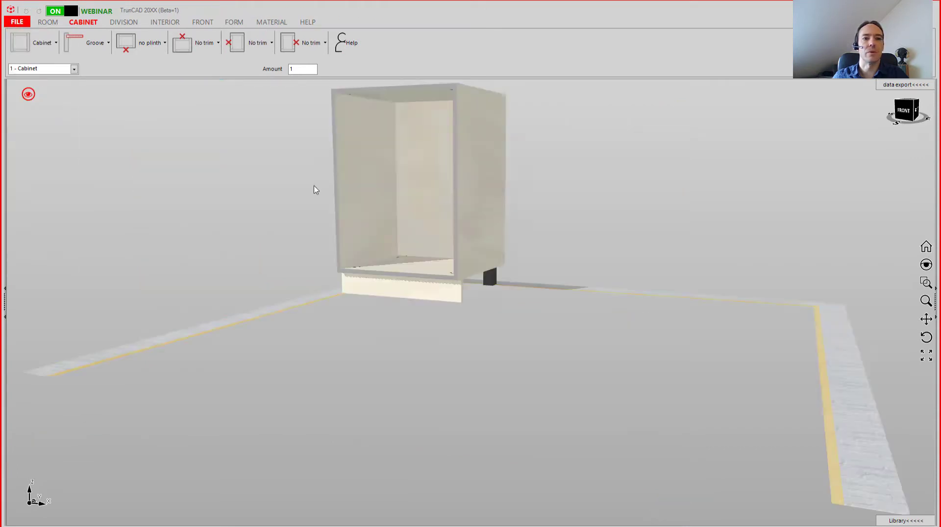
pyautogui.scroll(-5, 465, 348)
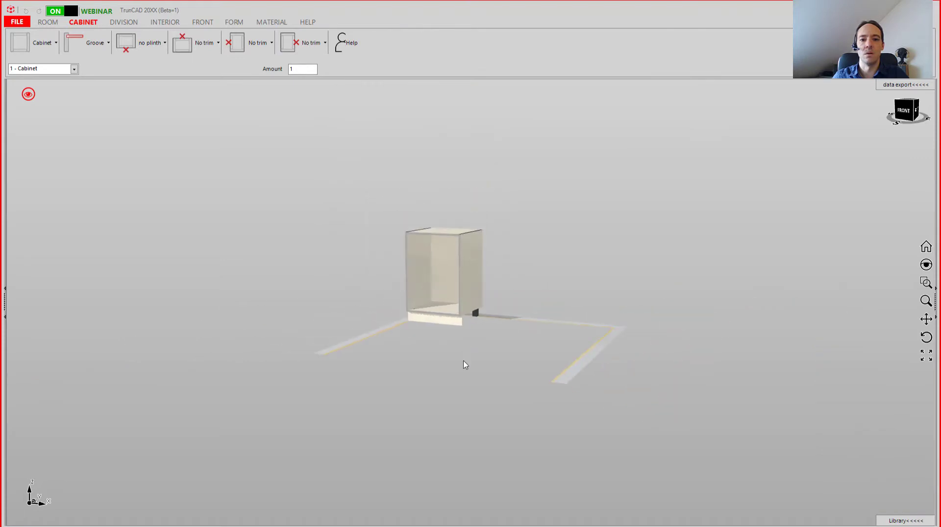
pyautogui.moveTo(465, 363)
pyautogui.mouseDown(button='middle')
pyautogui.moveTo(473, 379)
pyautogui.moveTo(469, 372)
pyautogui.mouseUp(button='middle')
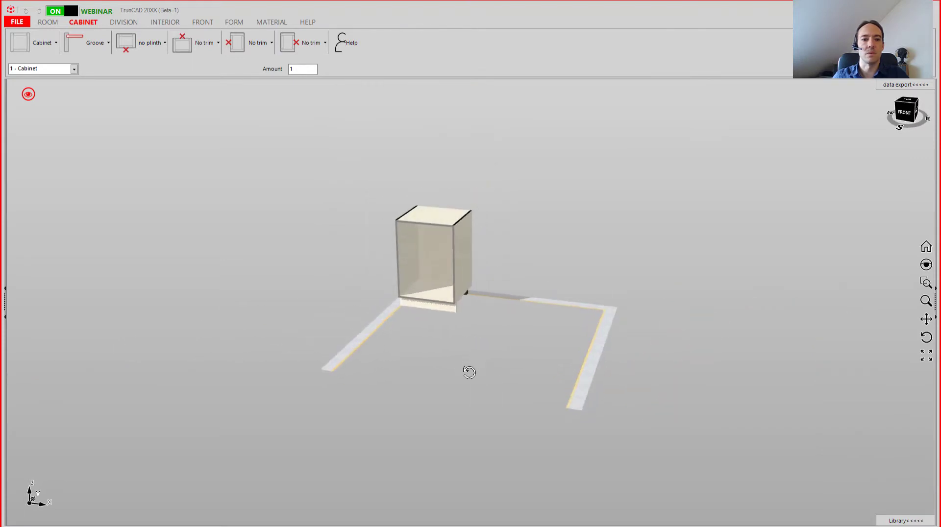
pyautogui.click(28, 96)
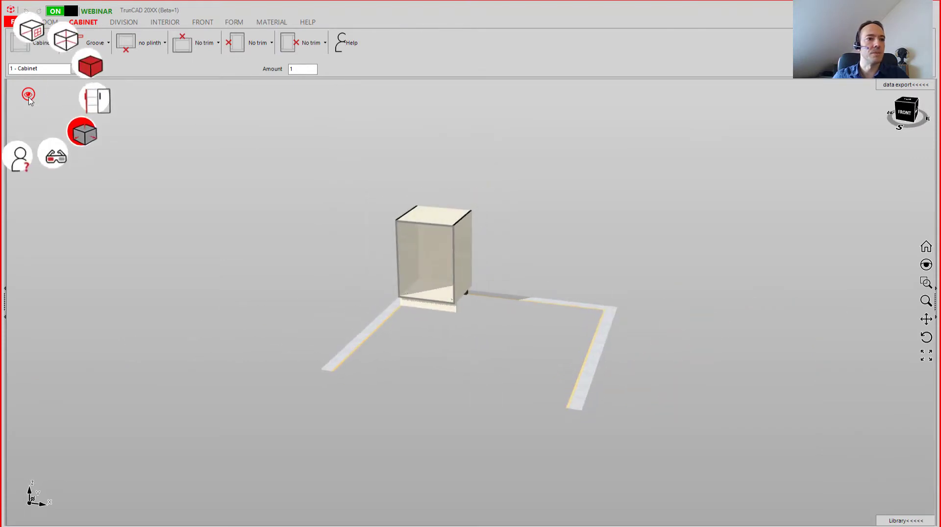
pyautogui.click(94, 141)
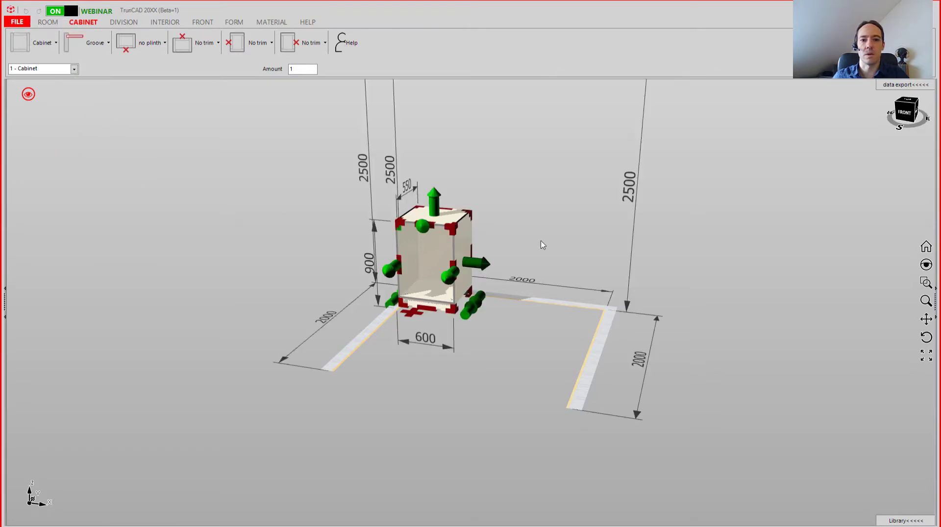
# Change the room width from 2000 to 4000.
pyautogui.click(557, 252)
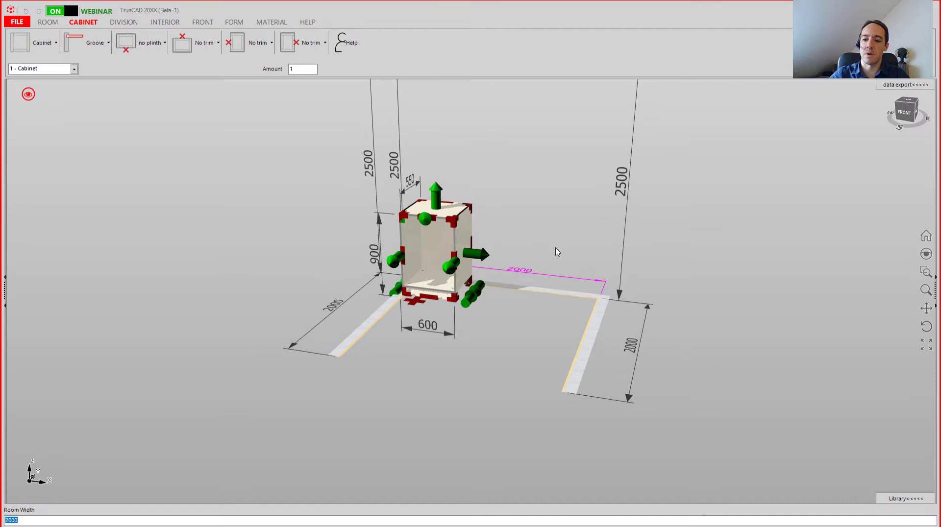
pyautogui.write('4000')
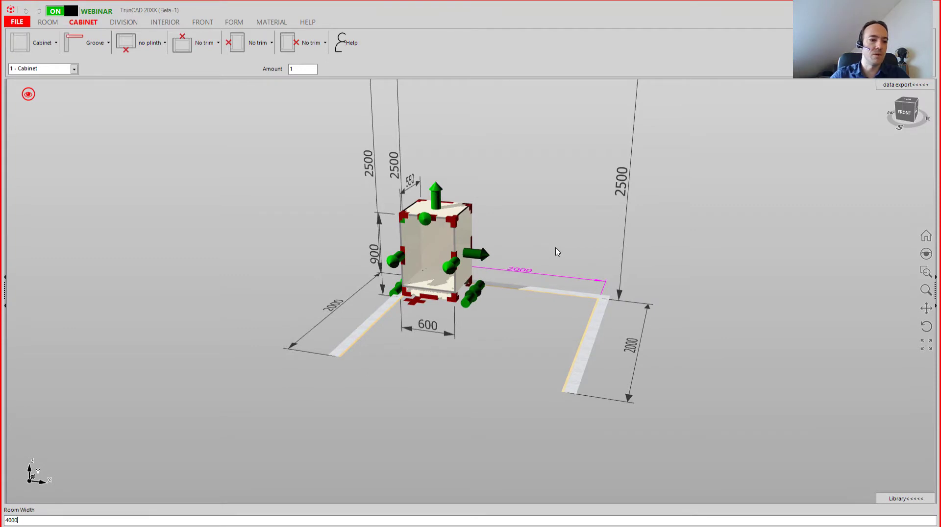
pyautogui.press('Return')
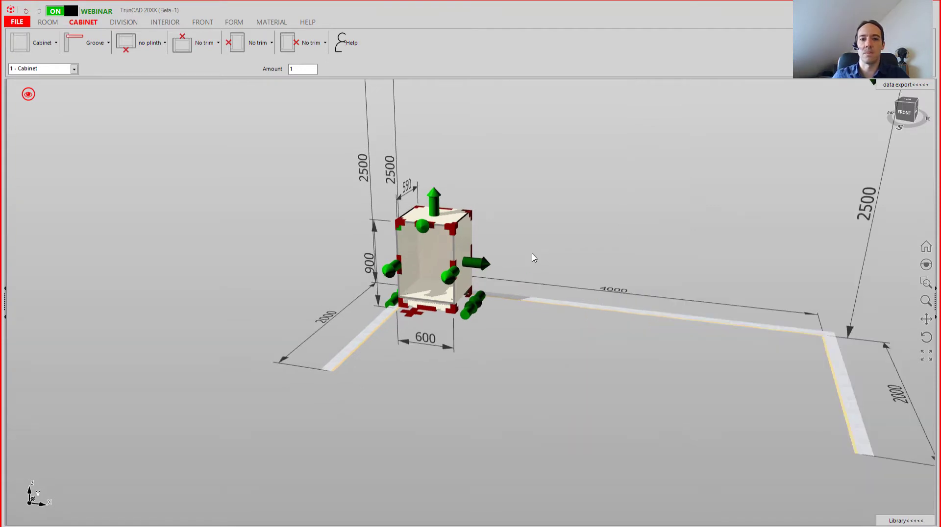
# Change the cabinet width from 600 to 650 and its height from 900 to 2200.
pyautogui.click(427, 338)
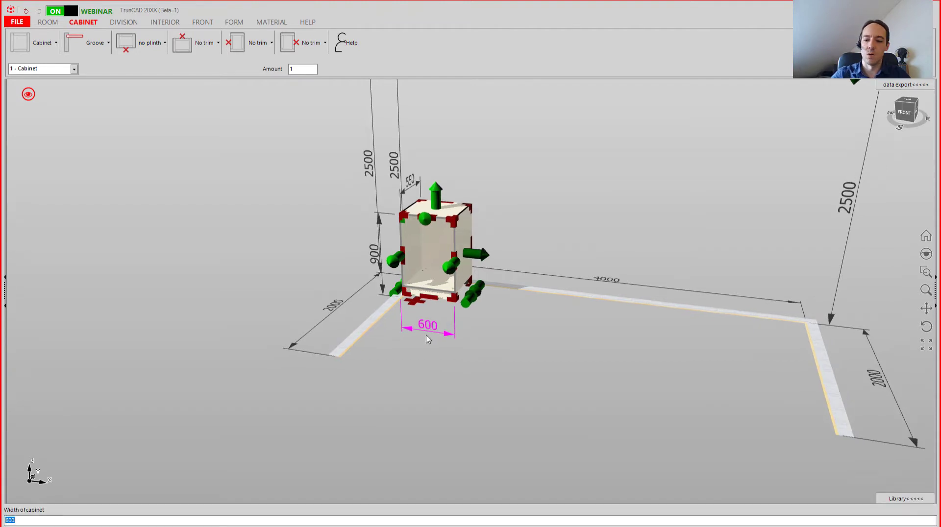
pyautogui.write('65')
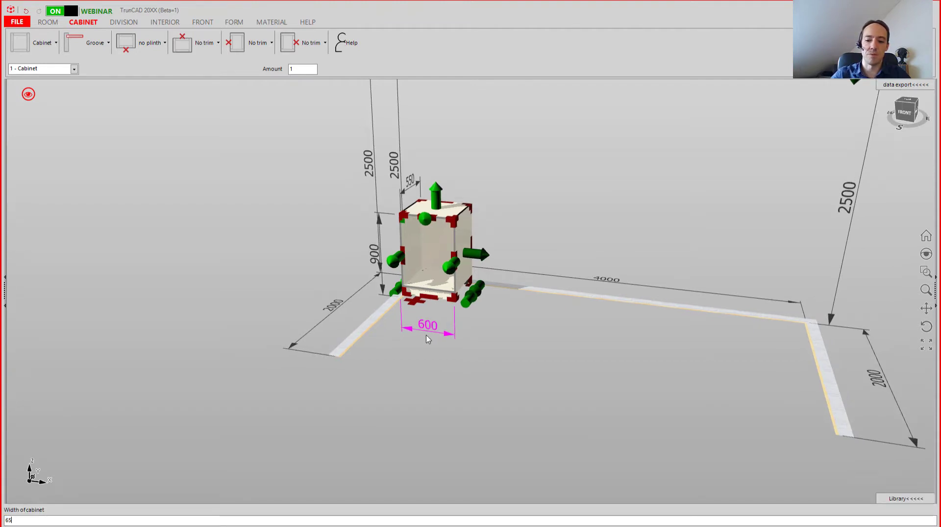
pyautogui.write('0')
pyautogui.press('Return')
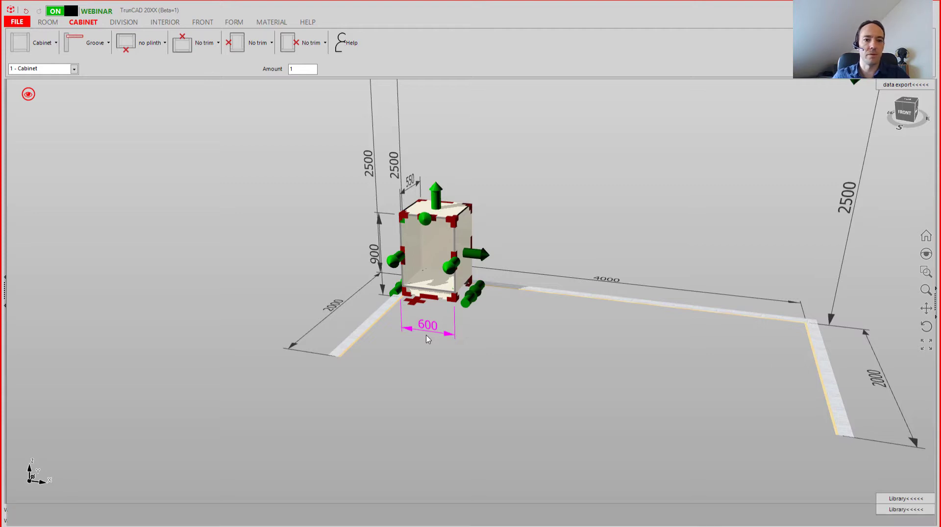
pyautogui.click(377, 304)
pyautogui.write('2')
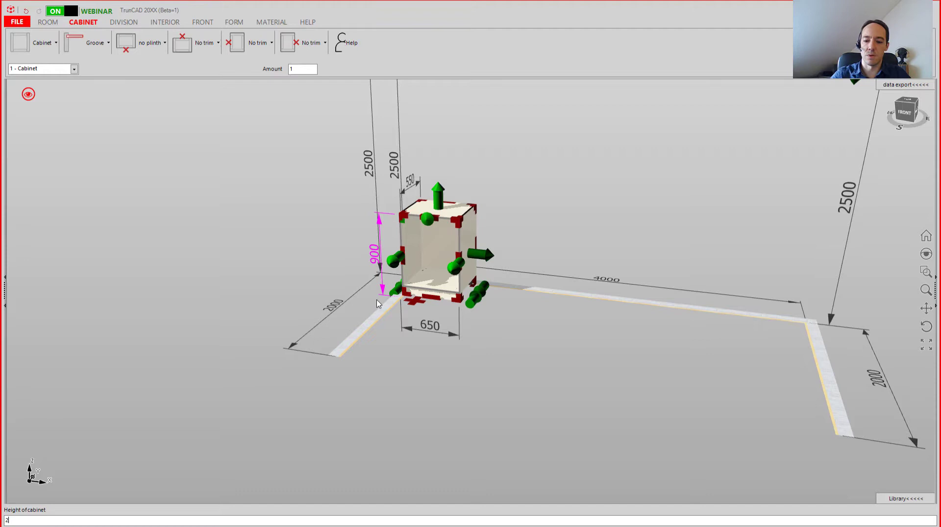
pyautogui.write('200')
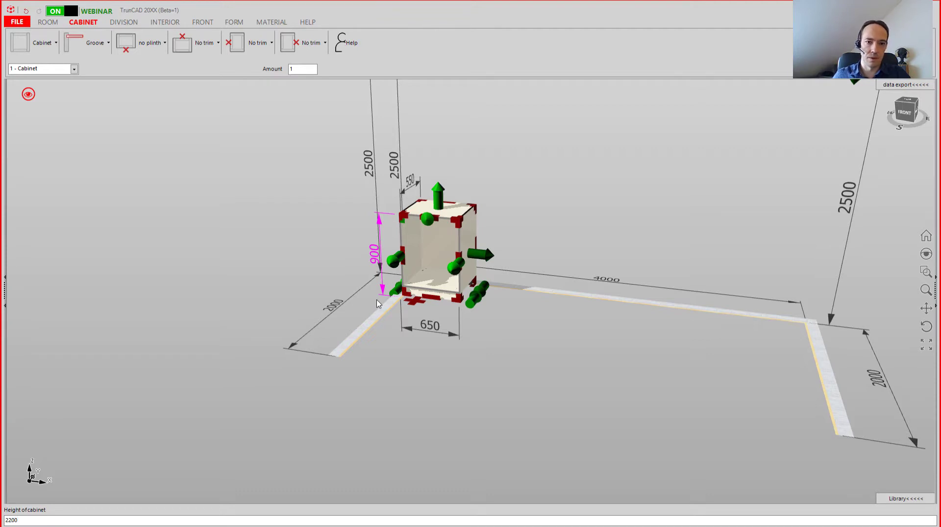
pyautogui.press('Return')
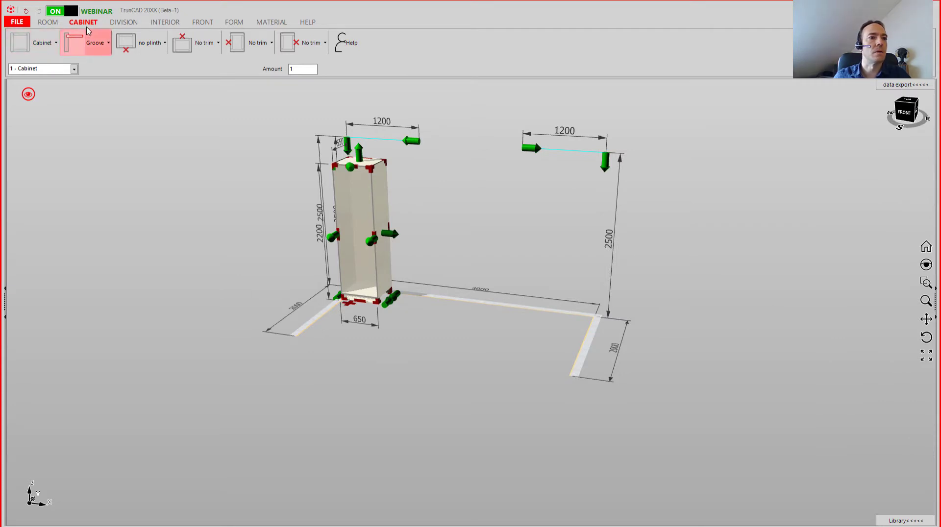
# Drag a new 600 x 900 base cabinet into the room next to the tall unit.
pyautogui.click(56, 45)
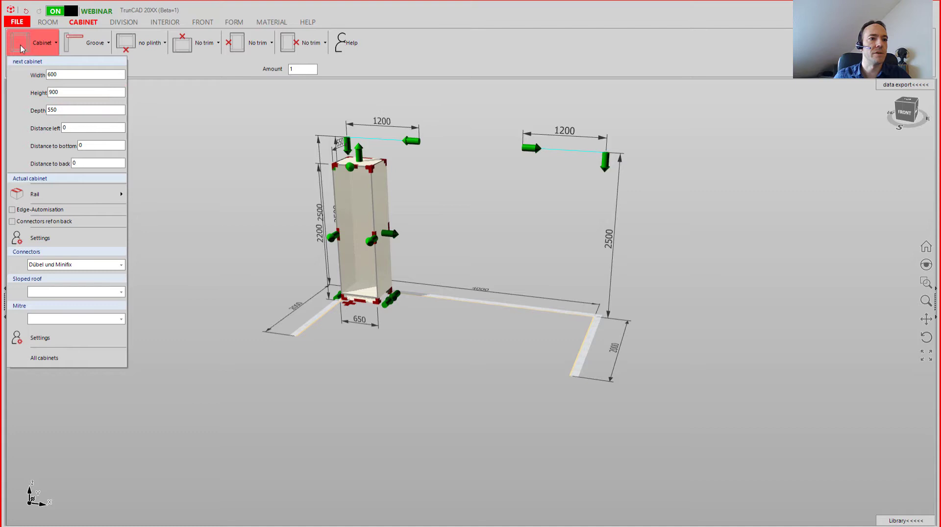
pyautogui.moveTo(25, 47); pyautogui.dragTo(495, 249)
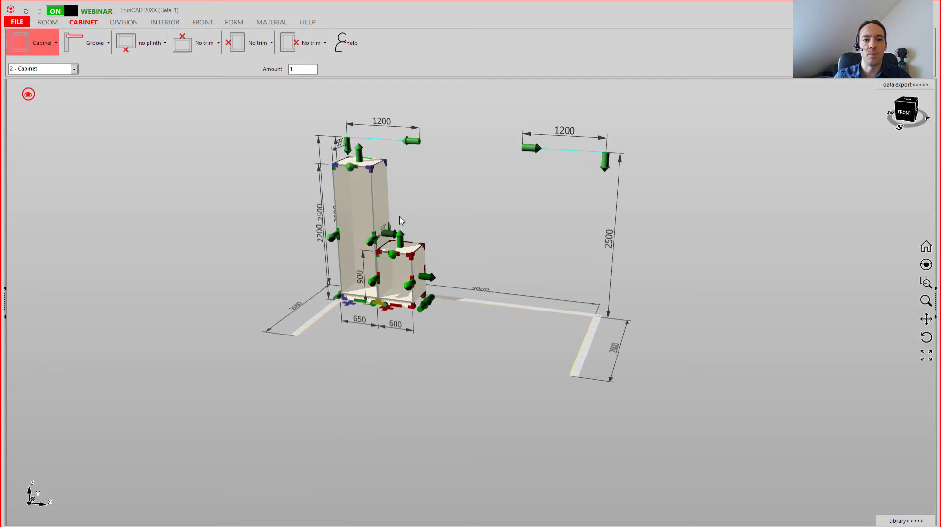
pyautogui.scroll(5, 431, 225)
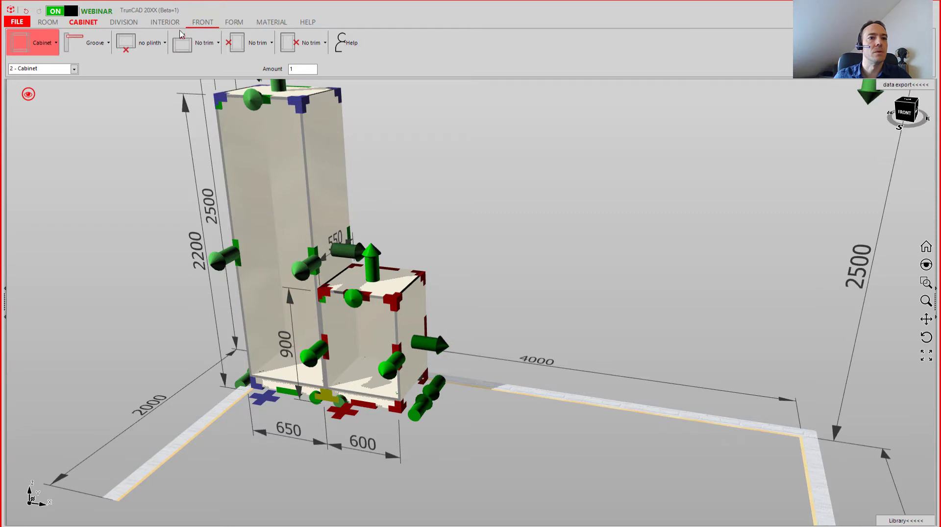
# Apply a Coverpanel top trim with a 25 front overlap to the base cabinet.
pyautogui.click(206, 46)
pyautogui.moveTo(230, 95)
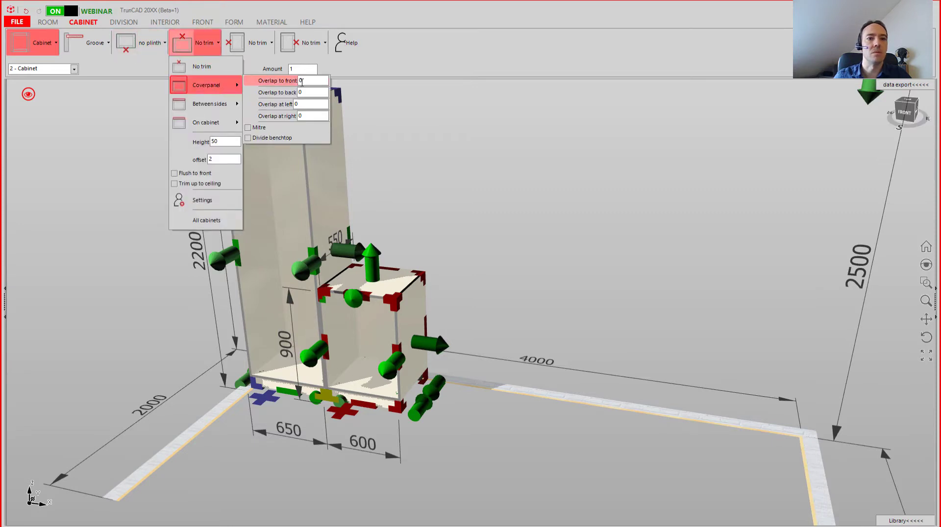
pyautogui.click(304, 81)
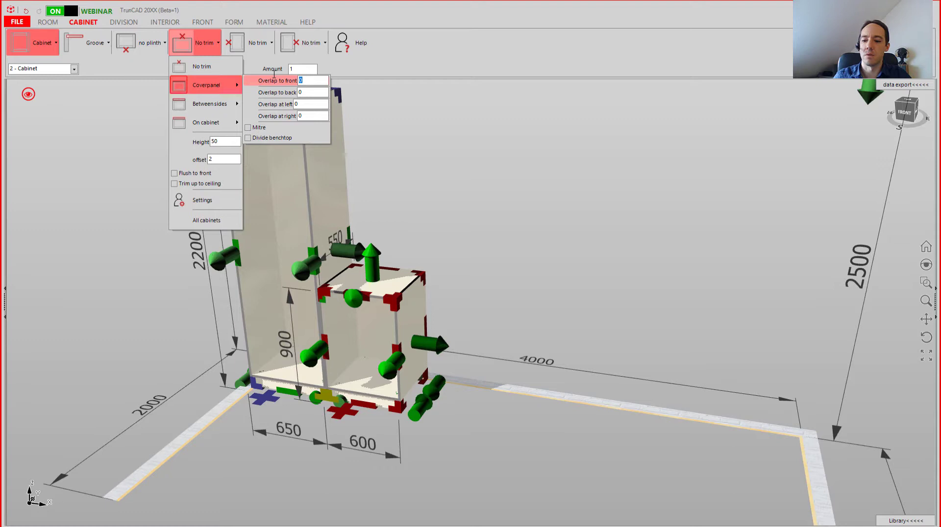
pyautogui.write('25')
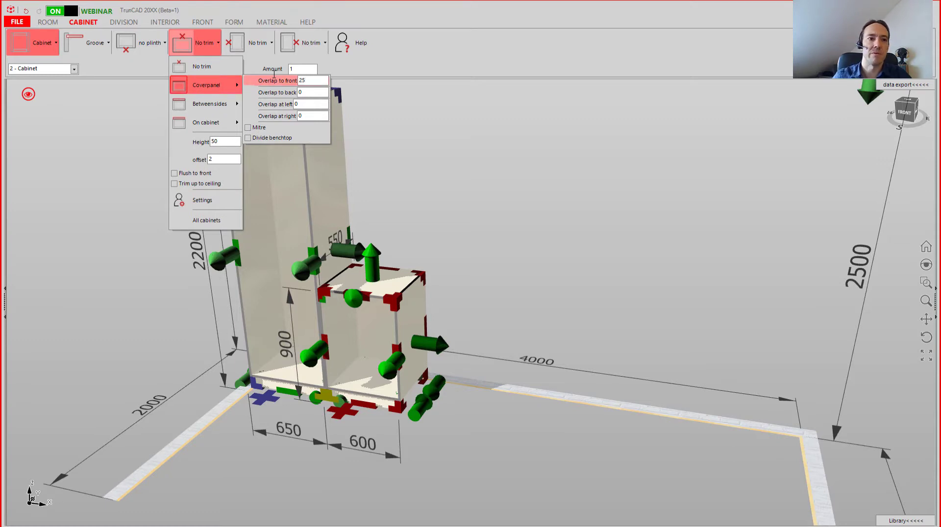
pyautogui.click(215, 92)
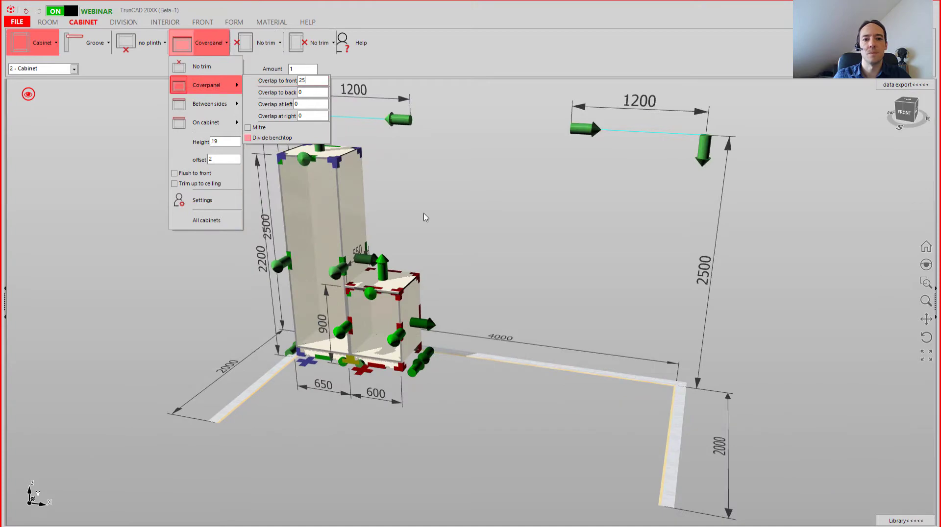
pyautogui.scroll(5, 441, 371)
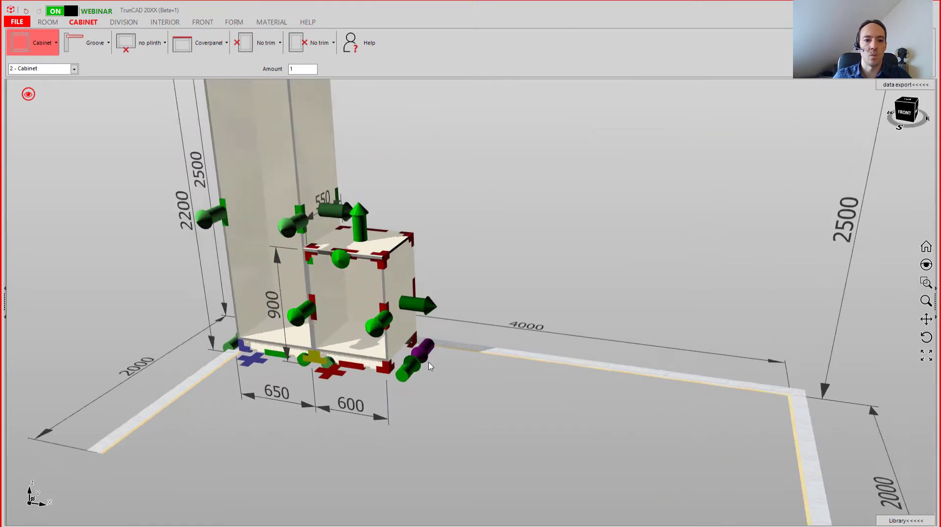
pyautogui.scroll(2, 379, 373)
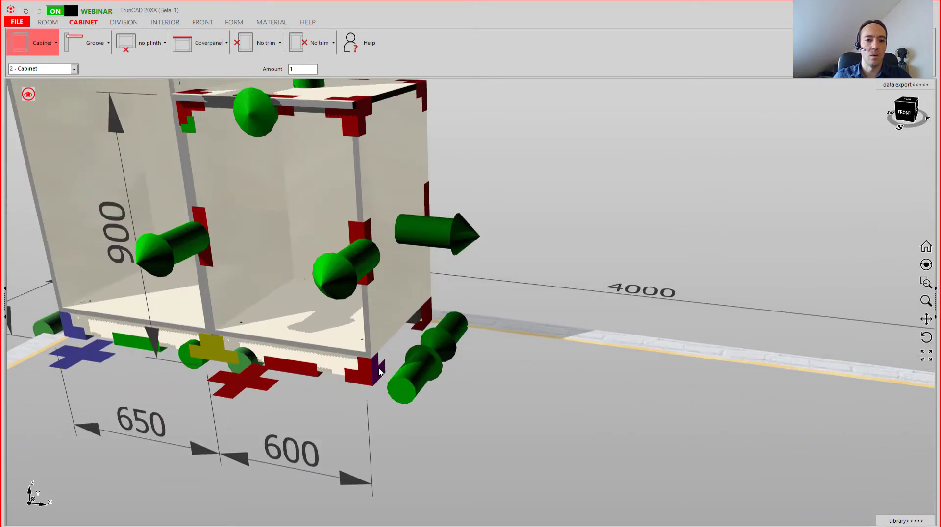
pyautogui.click(271, 22)
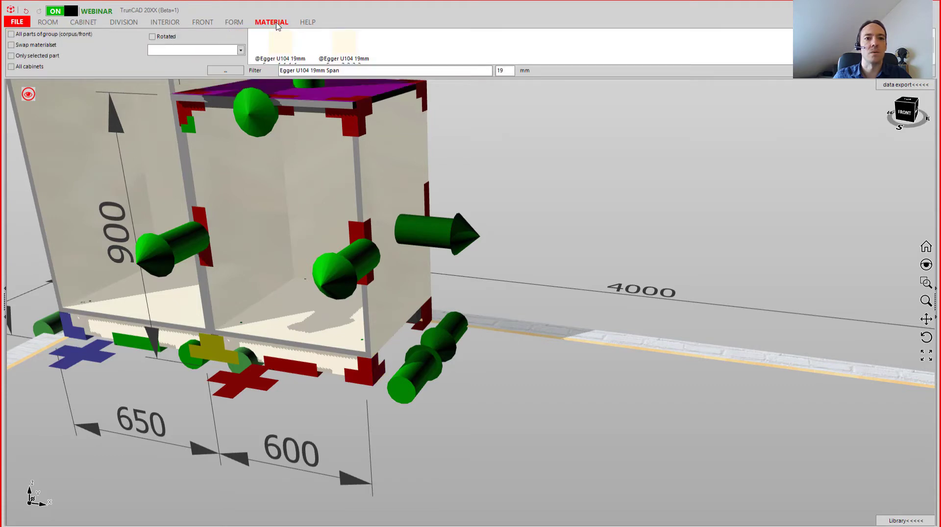
pyautogui.tripleClick(382, 70)
pyautogui.press('BackSpace')
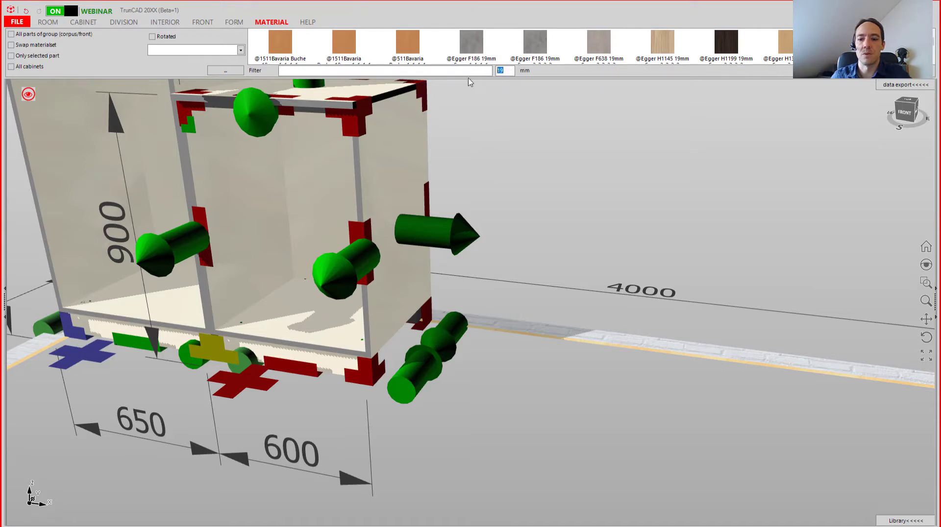
pyautogui.write('40')
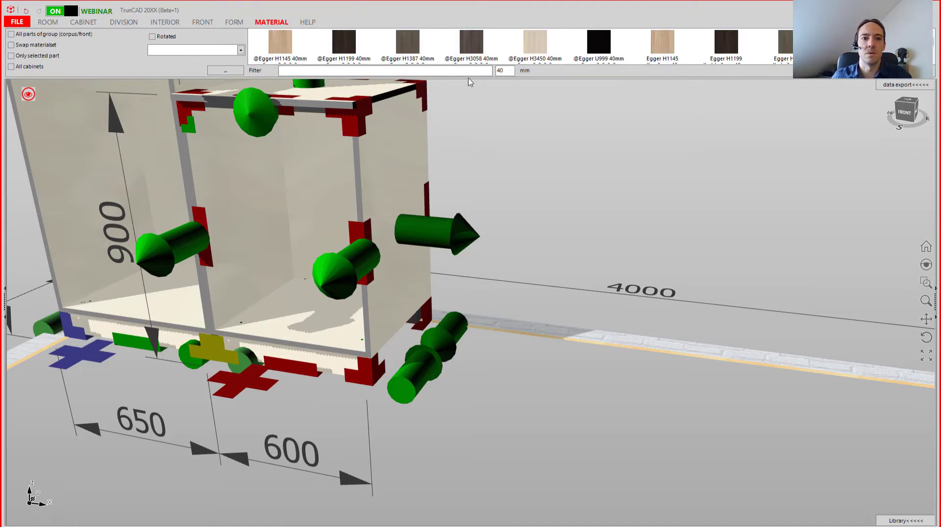
pyautogui.moveTo(342, 44); pyautogui.dragTo(335, 95)
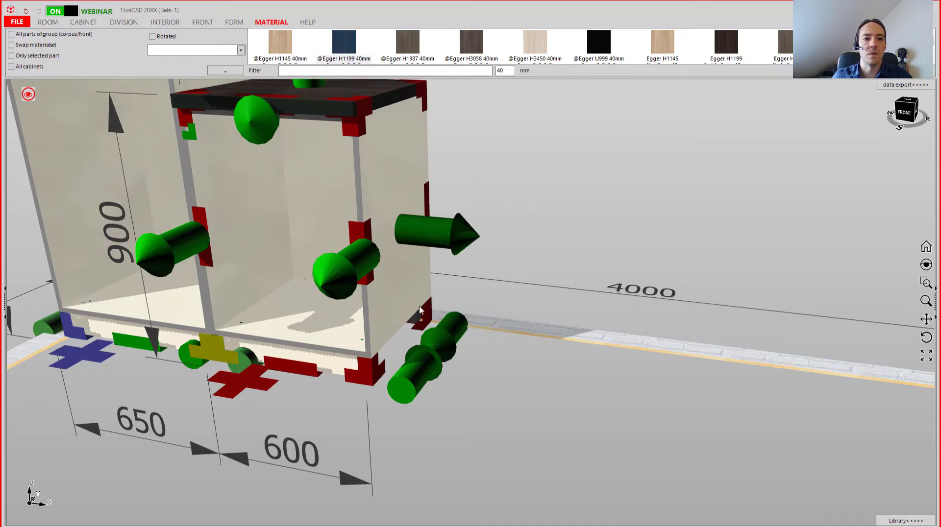
# Copy the 600 base cabinet twice to the right.
pyautogui.scroll(-2, 420, 310)
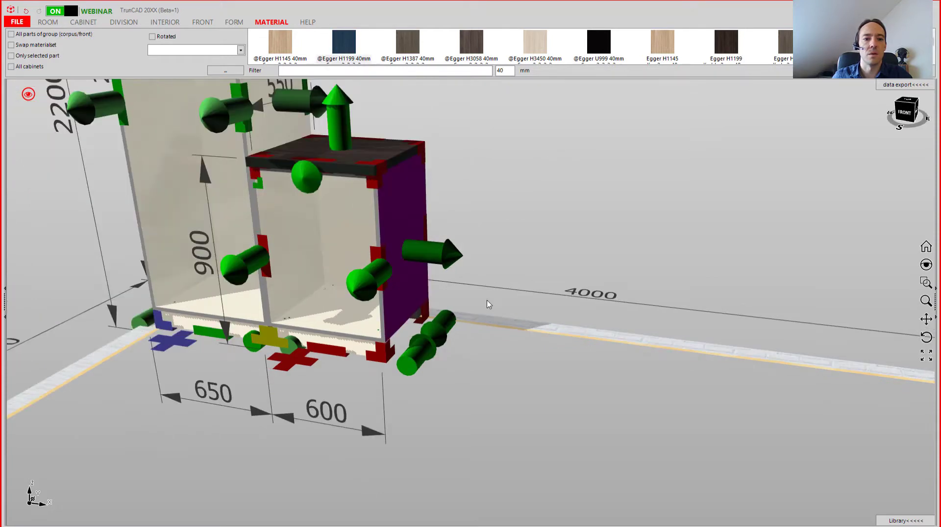
pyautogui.rightClick(387, 358)
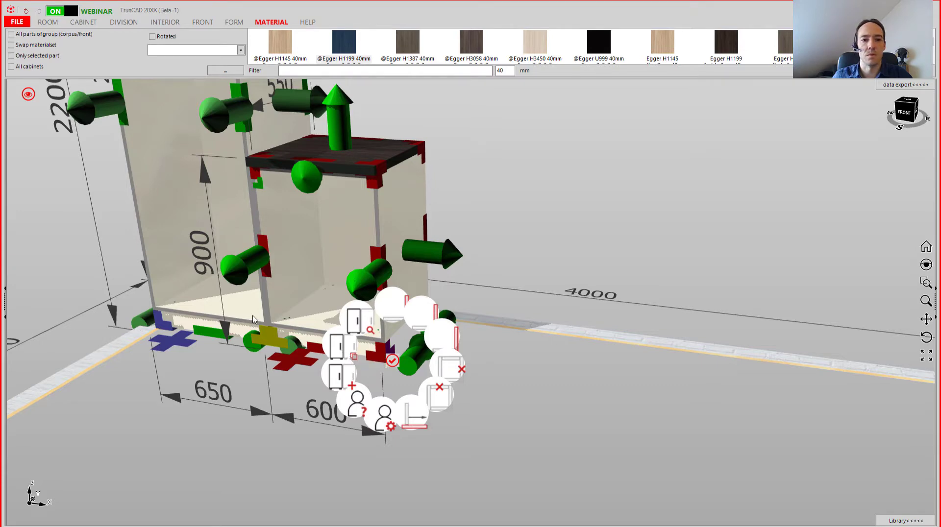
pyautogui.click(243, 313)
pyautogui.scroll(-3, 238, 310)
pyautogui.scroll(3, 334, 314)
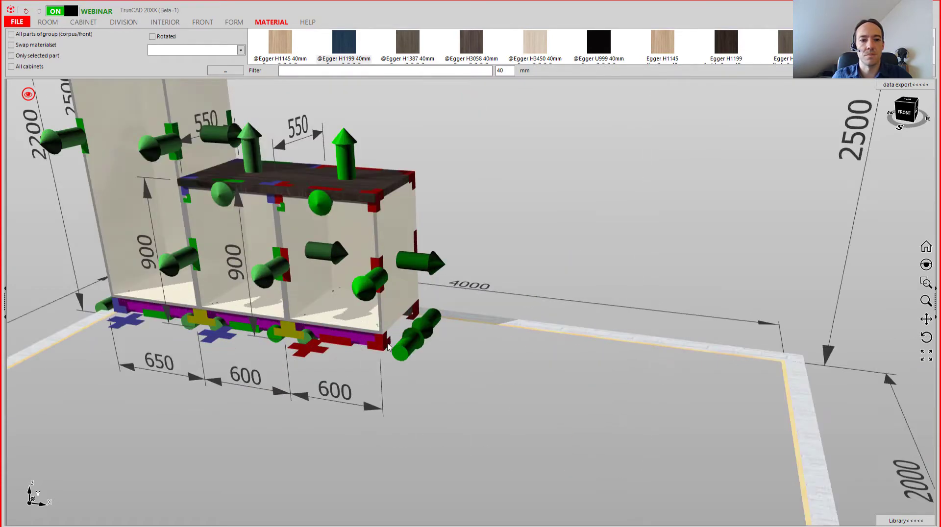
pyautogui.click(387, 347)
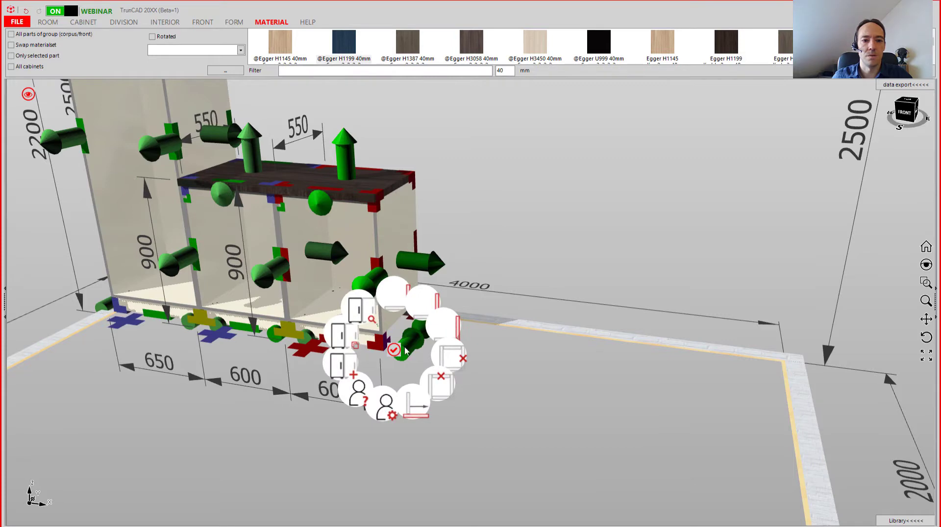
pyautogui.click(416, 353)
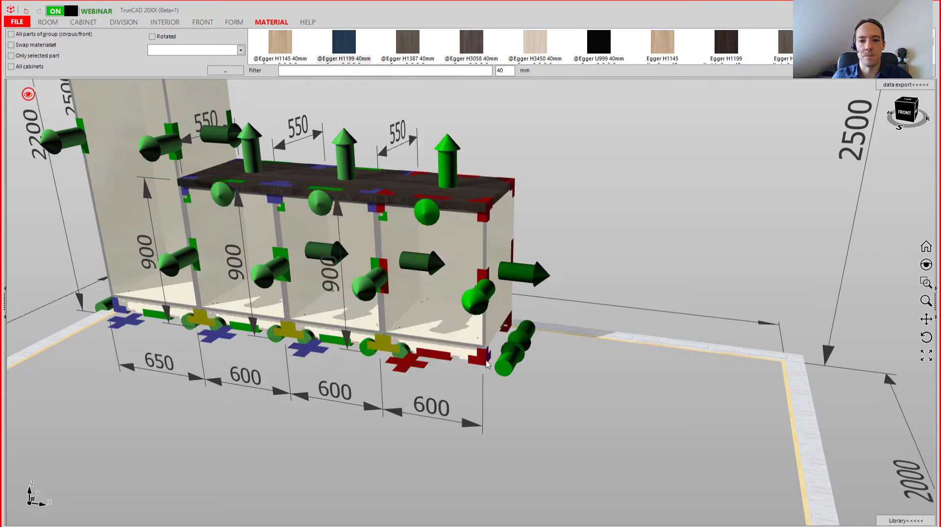
# Copy another 600 cabinet onto the right end of the run.
pyautogui.click(486, 363)
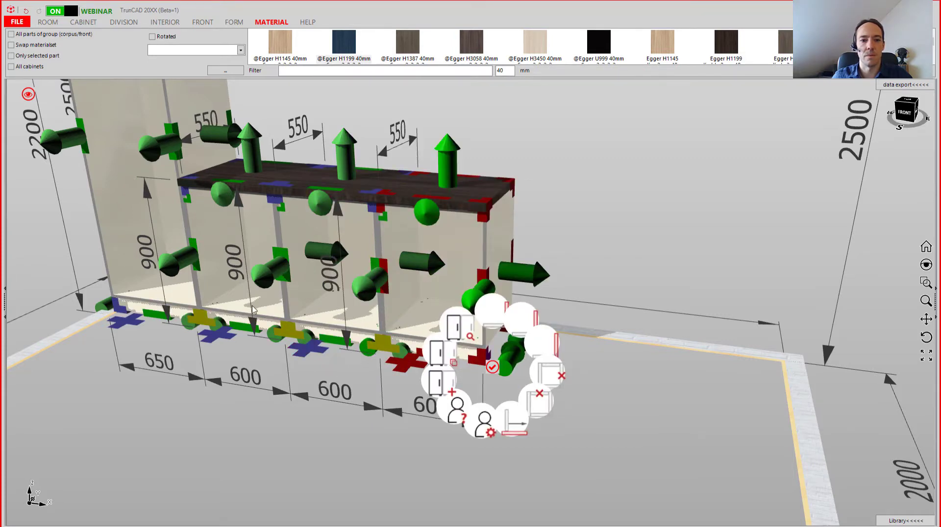
pyautogui.scroll(-2, 225, 302)
pyautogui.scroll(2, 535, 361)
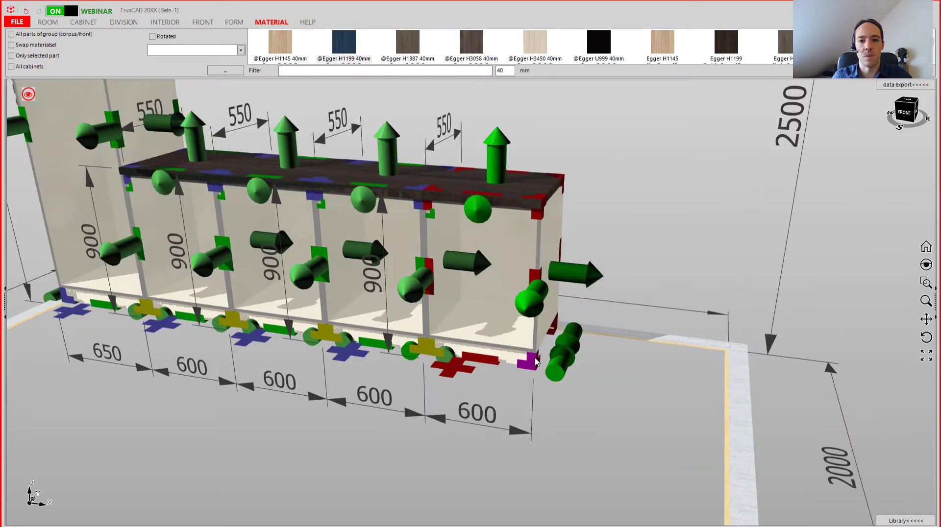
pyautogui.scroll(1, 535, 362)
pyautogui.click(539, 365)
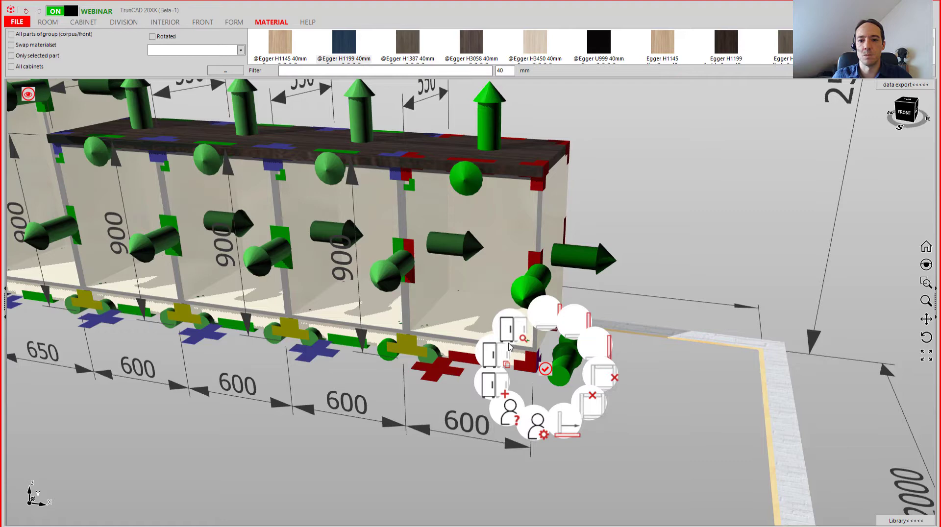
pyautogui.click(495, 357)
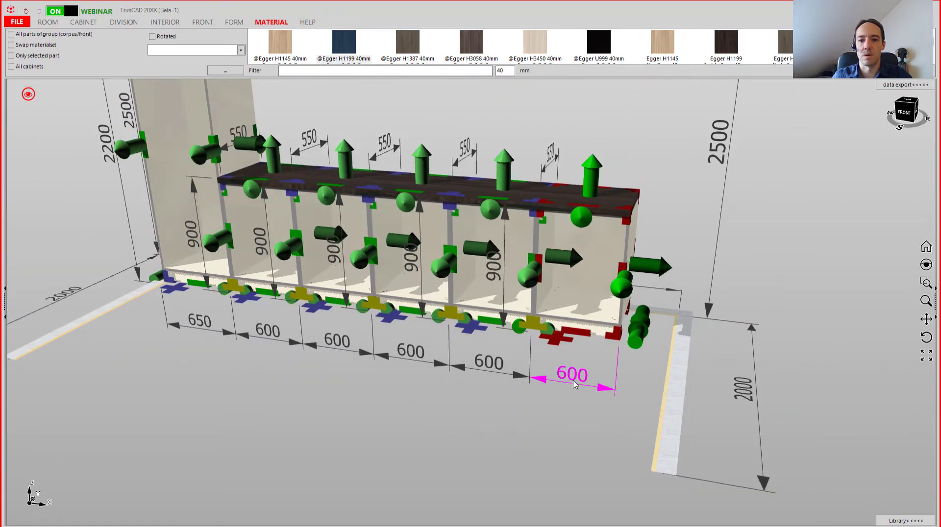
# Widen the last base cabinet to 950 and give it a right-side trim.
pyautogui.click(575, 384)
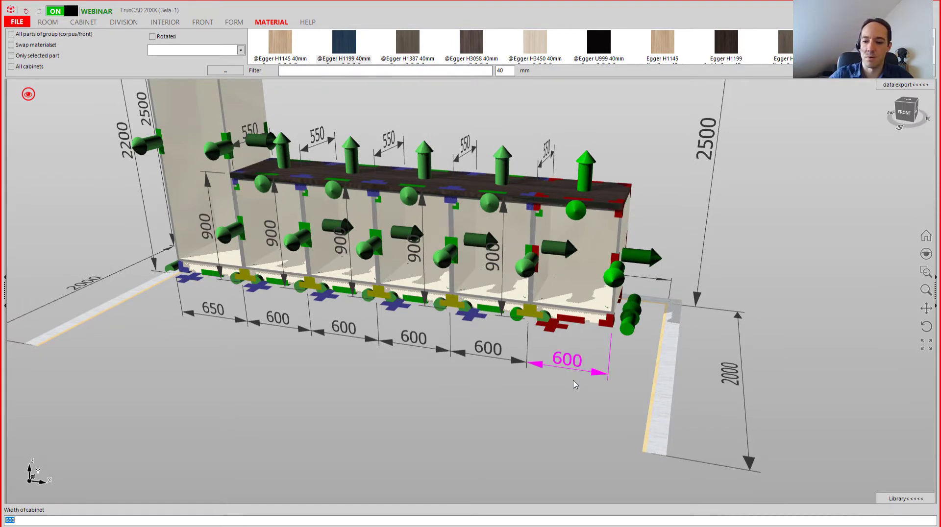
pyautogui.write('950')
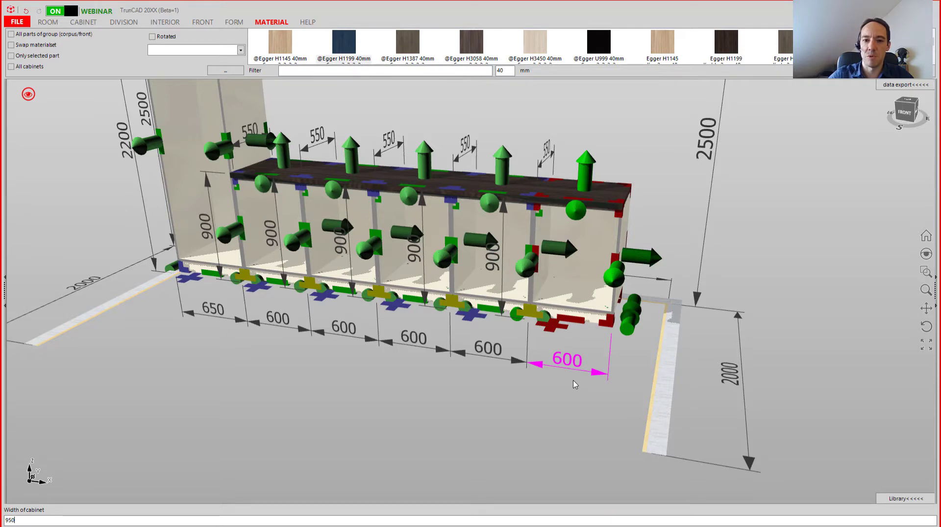
pyautogui.press('Return')
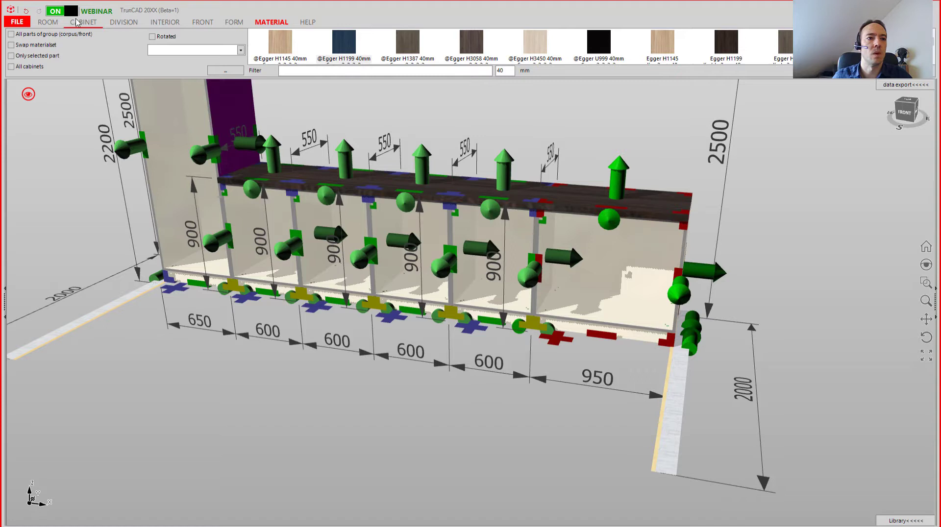
pyautogui.click(82, 22)
pyautogui.click(333, 43)
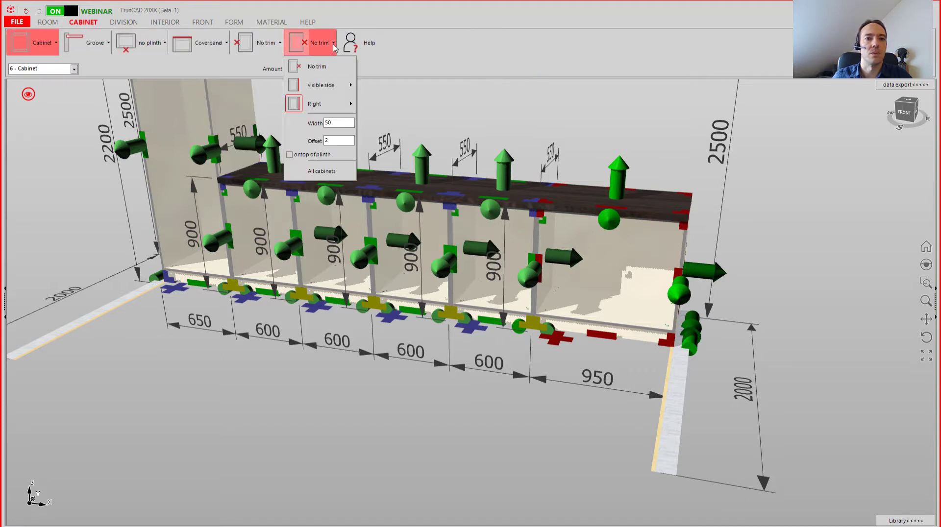
pyautogui.moveTo(321, 103)
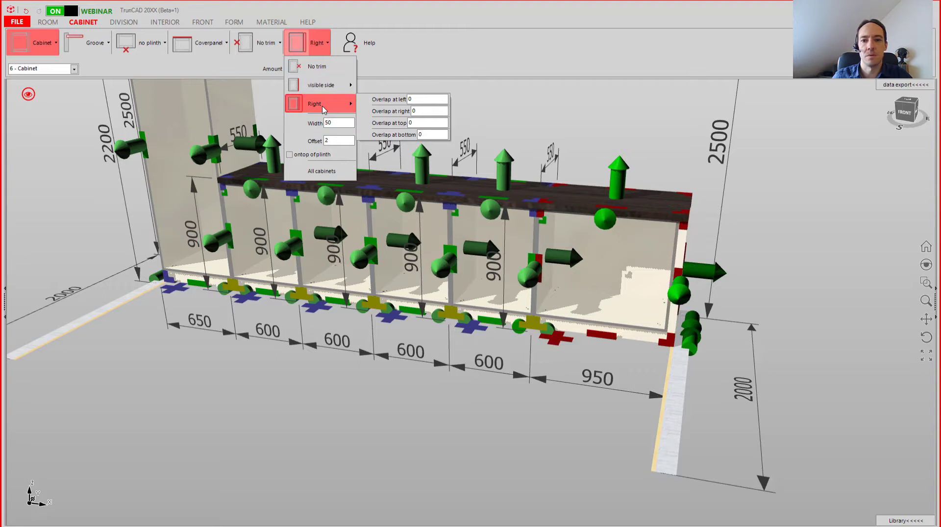
pyautogui.click(392, 134)
# Give 1 - Cabinet a left-side trim, 50 wide with offset 2.
pyautogui.scroll(-2, 496, 370)
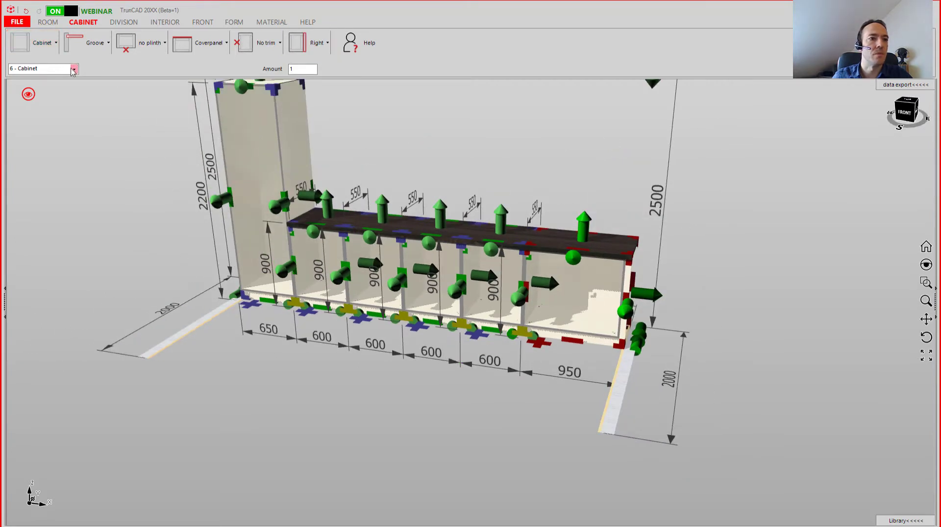
pyautogui.click(73, 69)
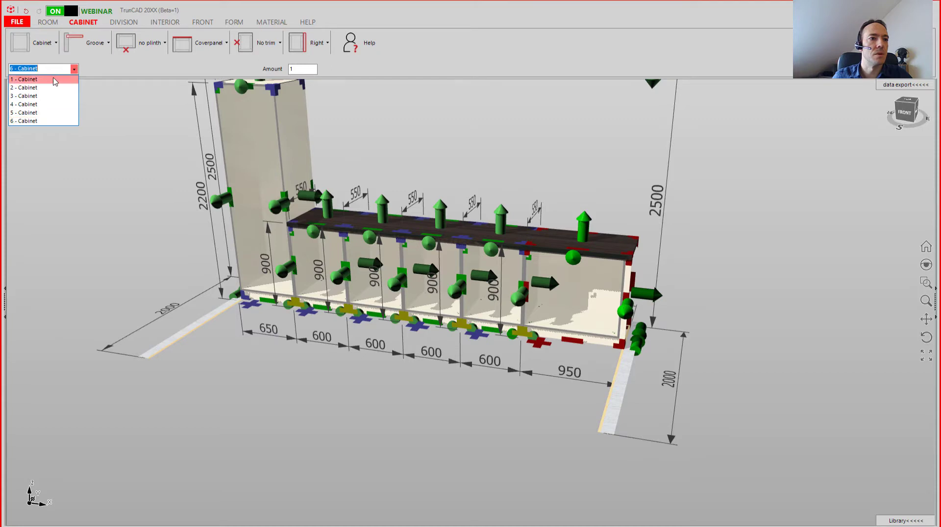
pyautogui.click(54, 80)
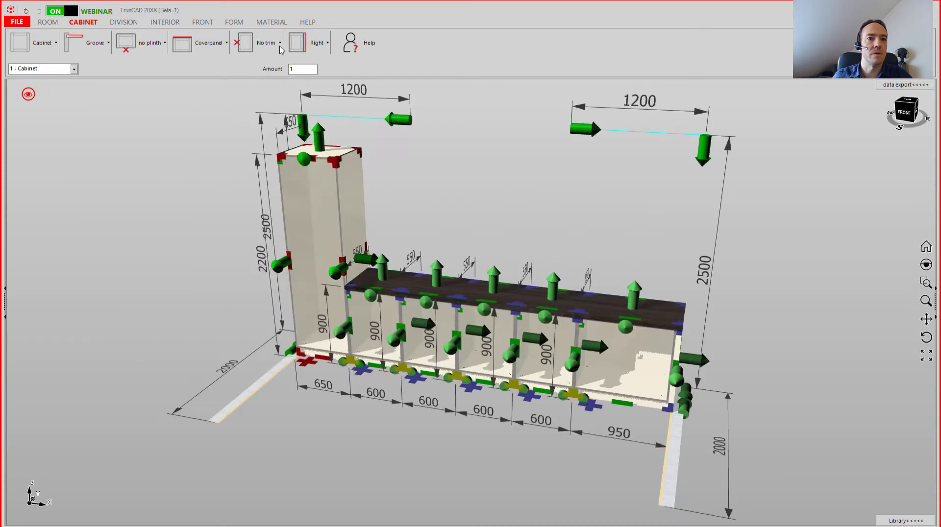
pyautogui.click(269, 45)
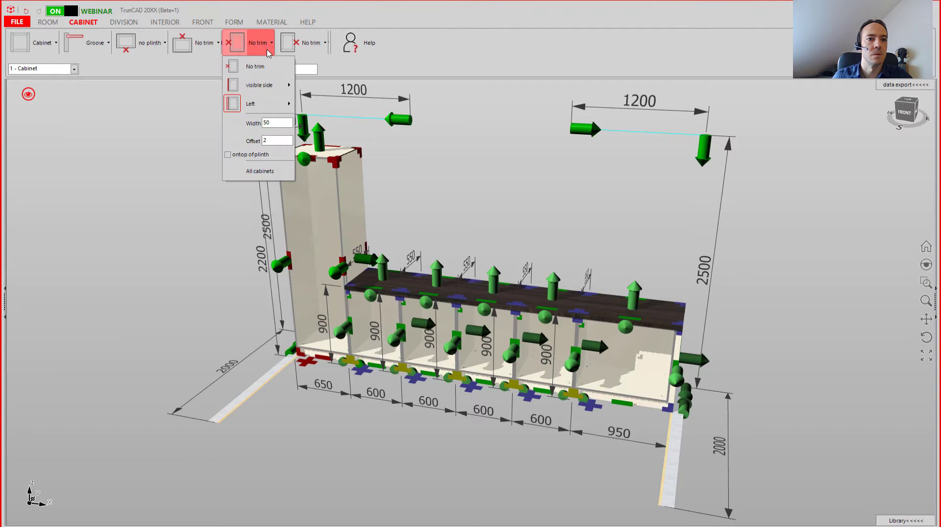
pyautogui.moveTo(267, 107)
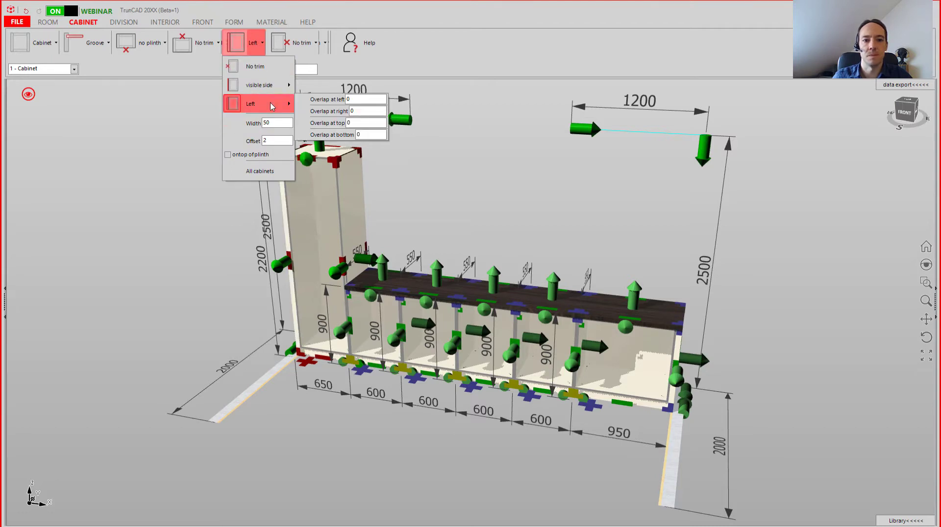
pyautogui.click(272, 107)
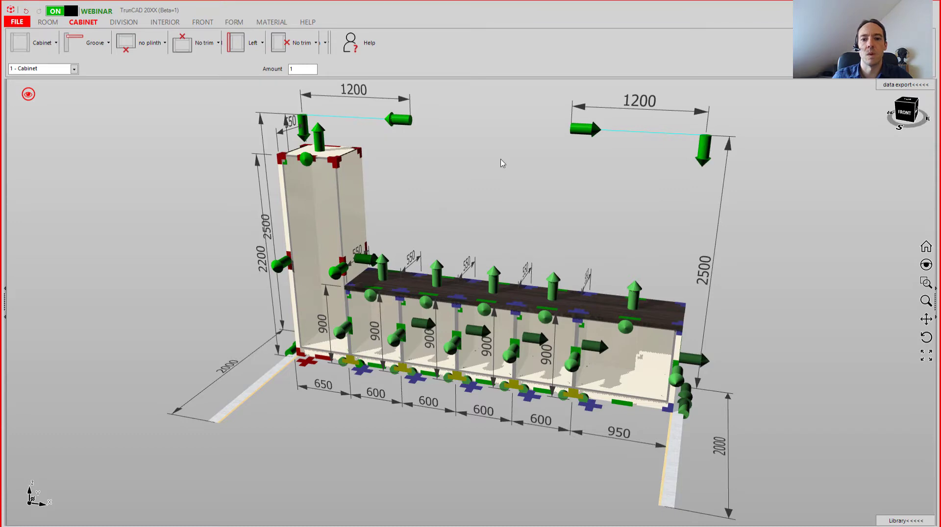
# Place a wall cabinet with width 3350, height 600 and depth 300 above the base run.
pyautogui.scroll(2, 485, 174)
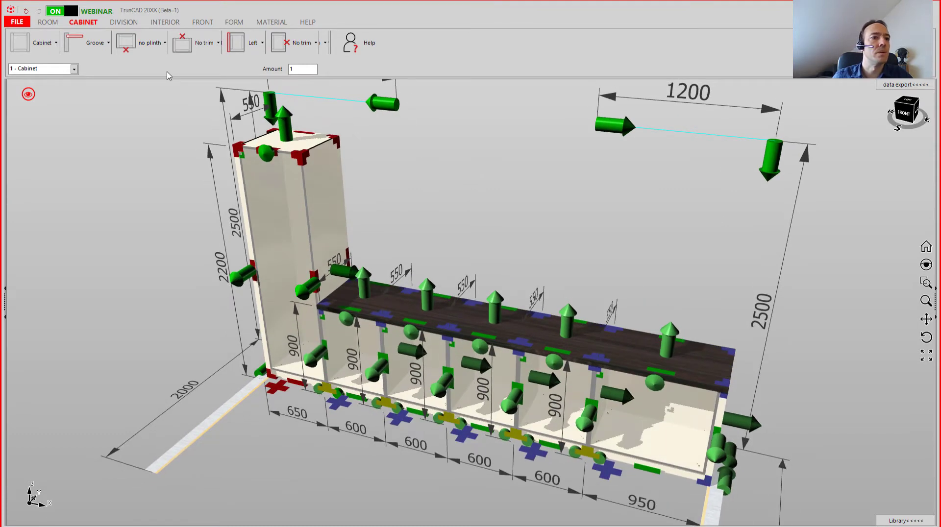
pyautogui.click(56, 43)
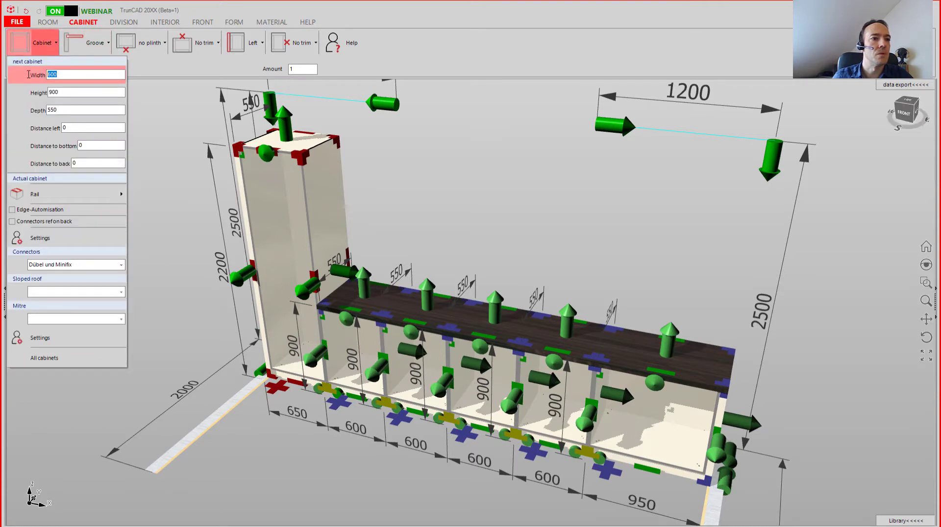
pyautogui.write('33')
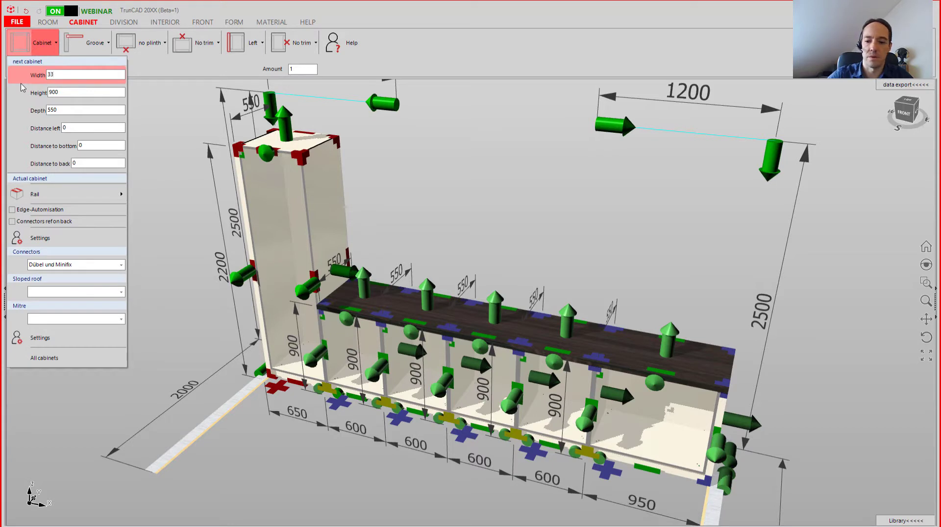
pyautogui.write('50')
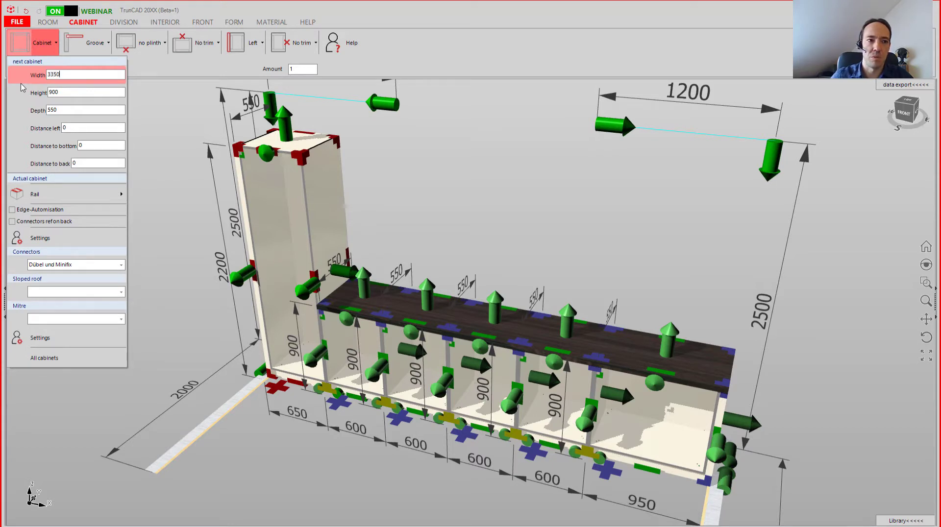
pyautogui.click(65, 91)
pyautogui.write('6')
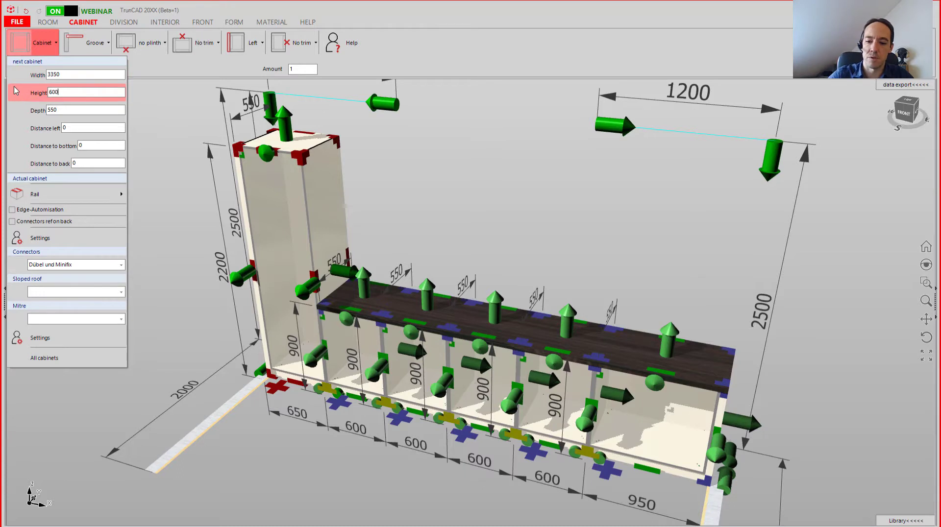
pyautogui.click(30, 104)
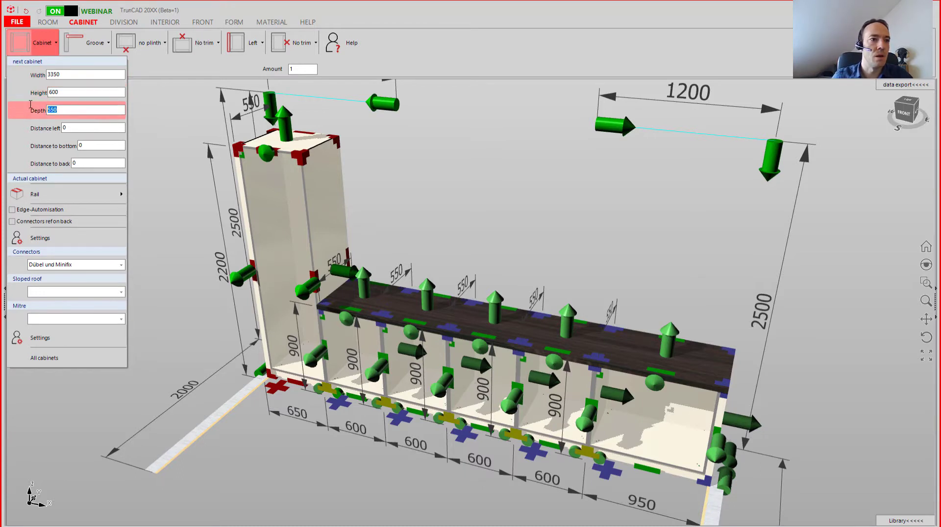
pyautogui.write('300')
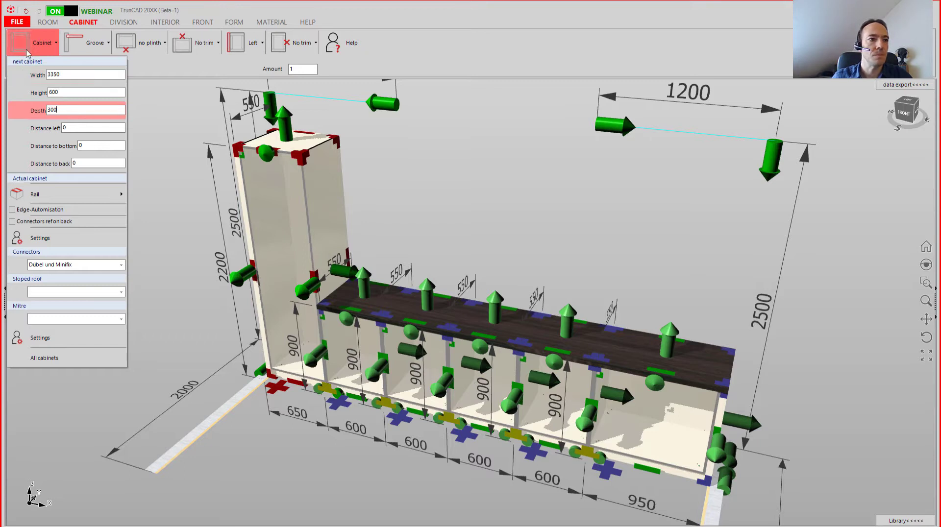
pyautogui.click(22, 44)
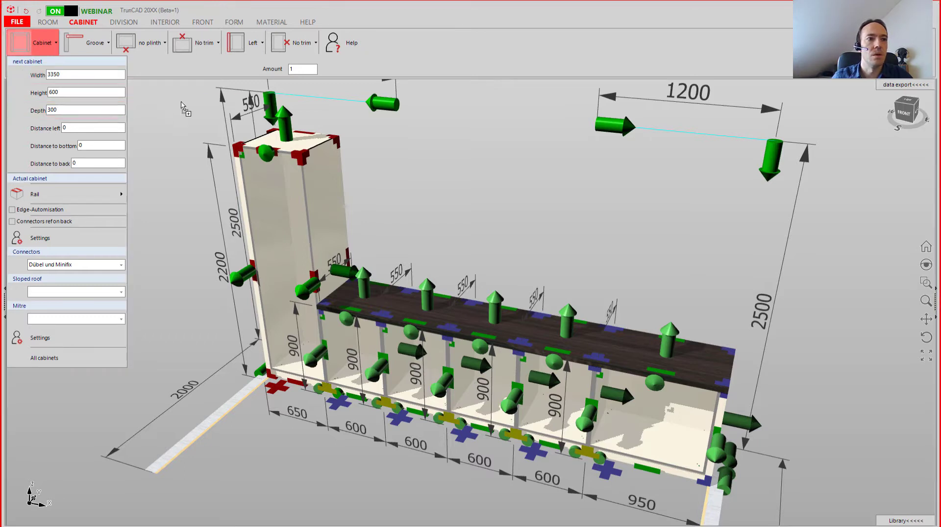
pyautogui.click(337, 143)
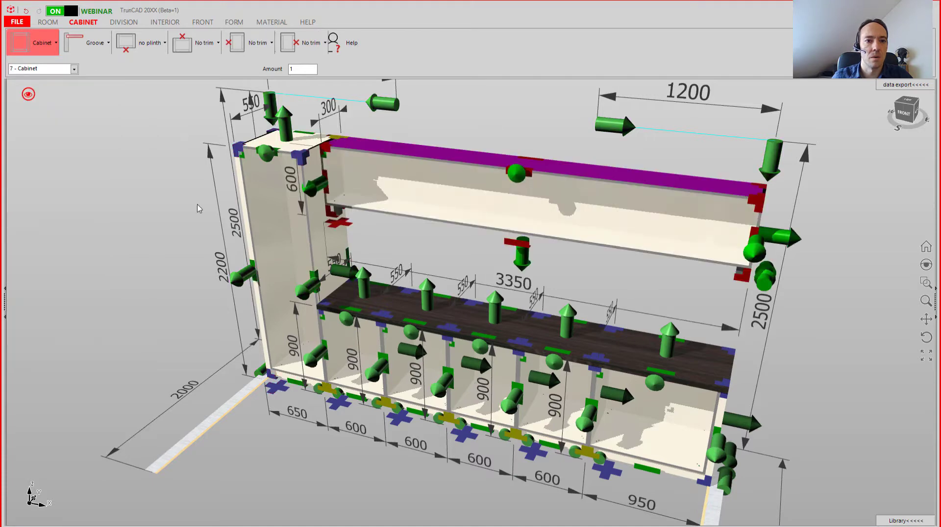
pyautogui.scroll(-3, 238, 194)
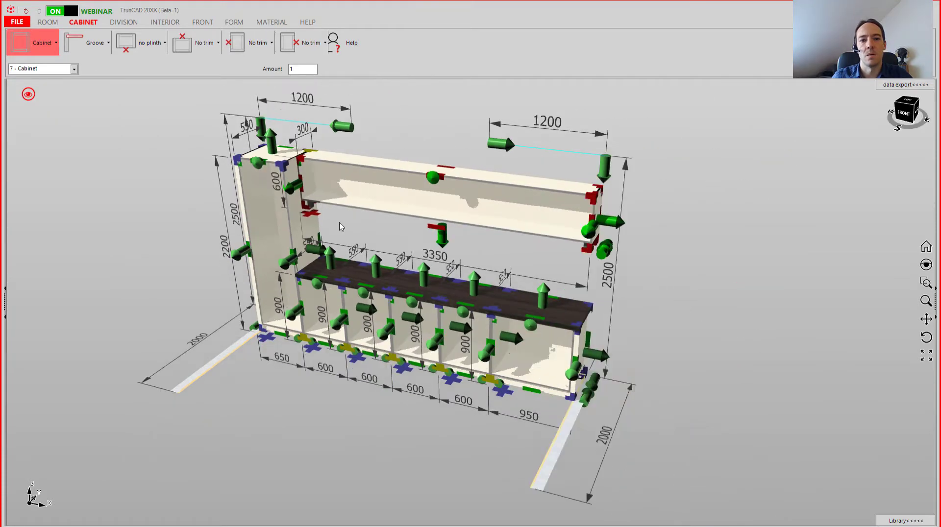
pyautogui.moveTo(355, 229); pyautogui.dragTo(368, 221, button='middle')
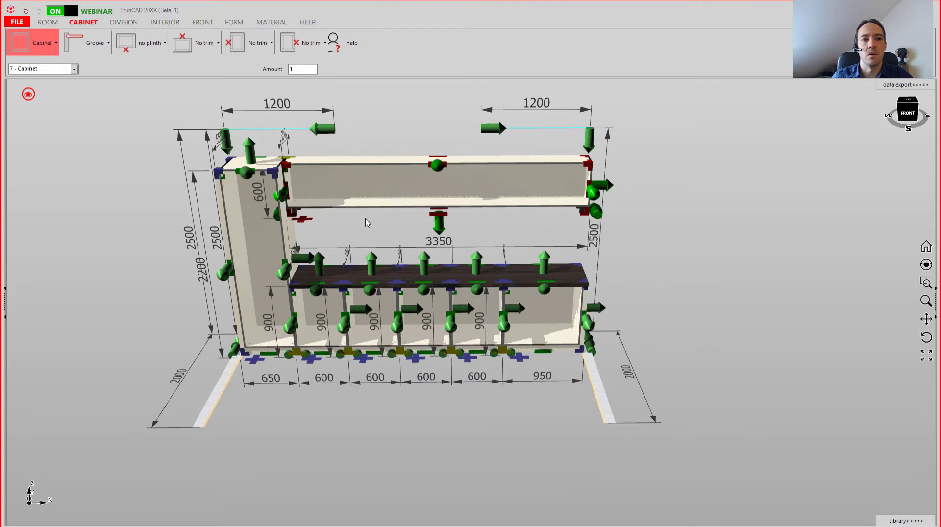
# Add a horizontal shelf division to the tall left cabinet with a 1200 compartment height.
pyautogui.click(129, 24)
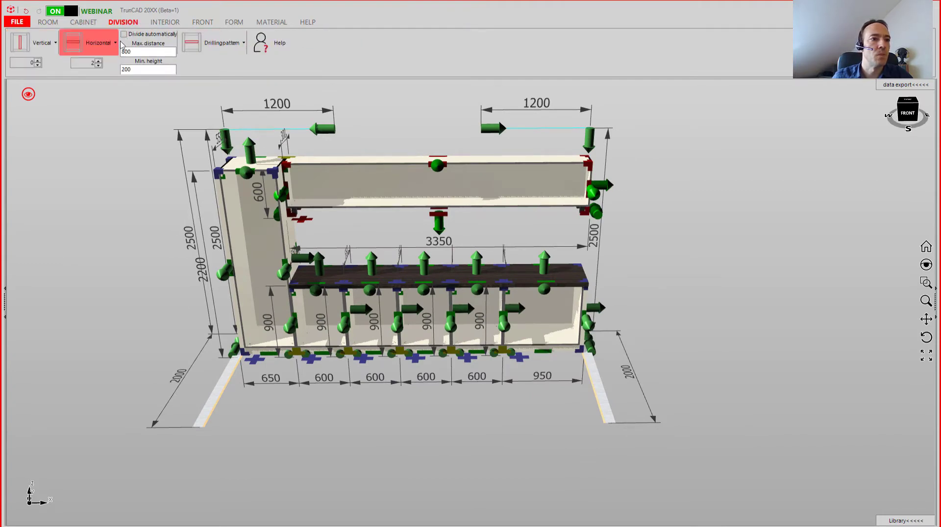
pyautogui.click(82, 52)
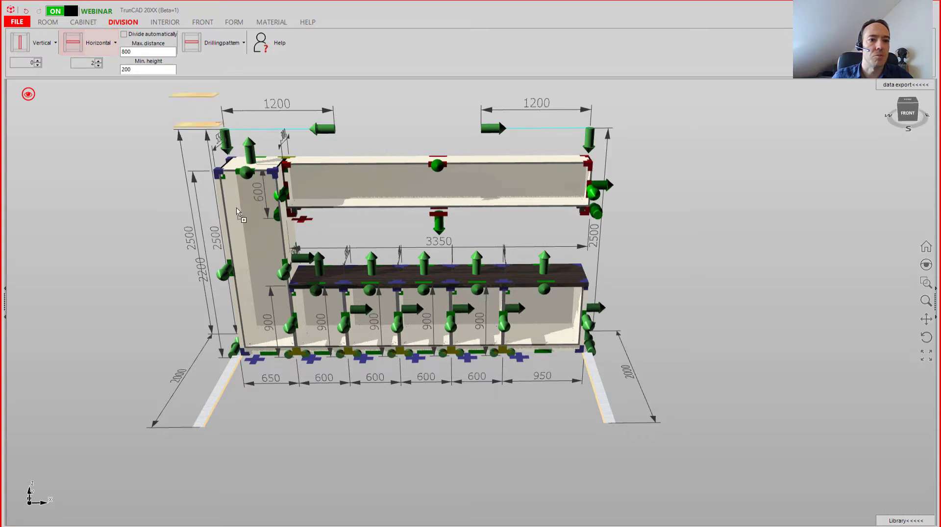
pyautogui.click(259, 241)
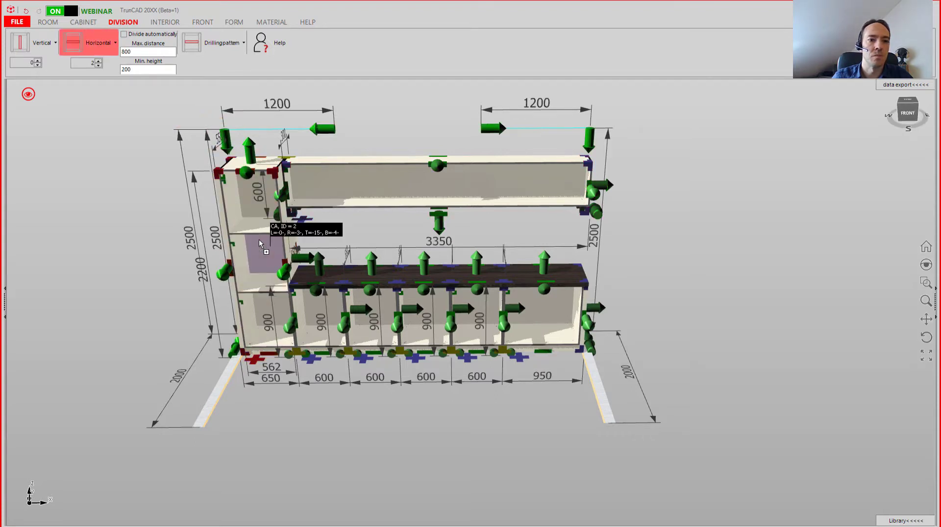
pyautogui.rightClick(234, 249)
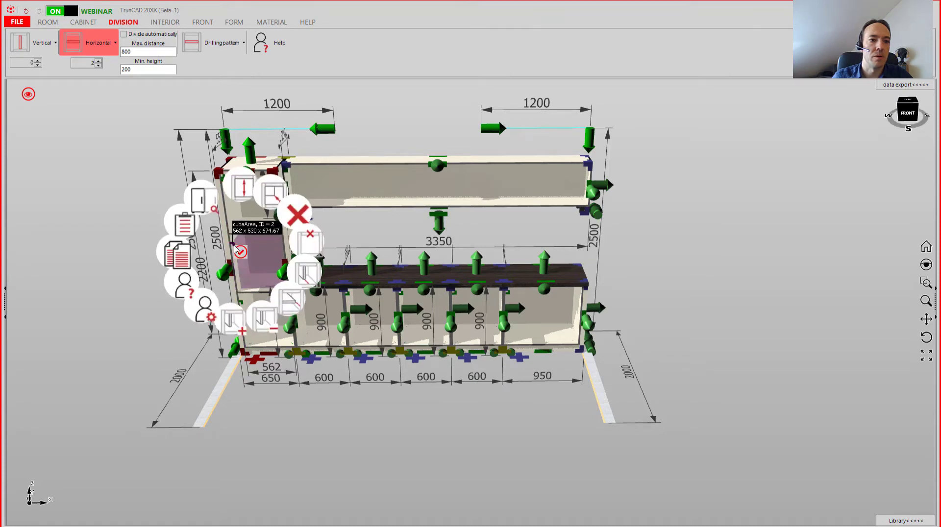
pyautogui.click(239, 192)
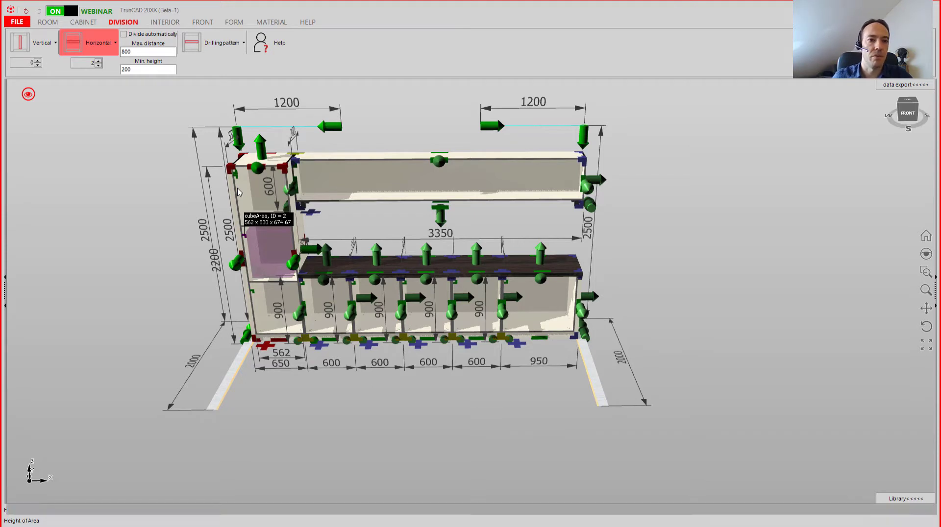
pyautogui.press('Return')
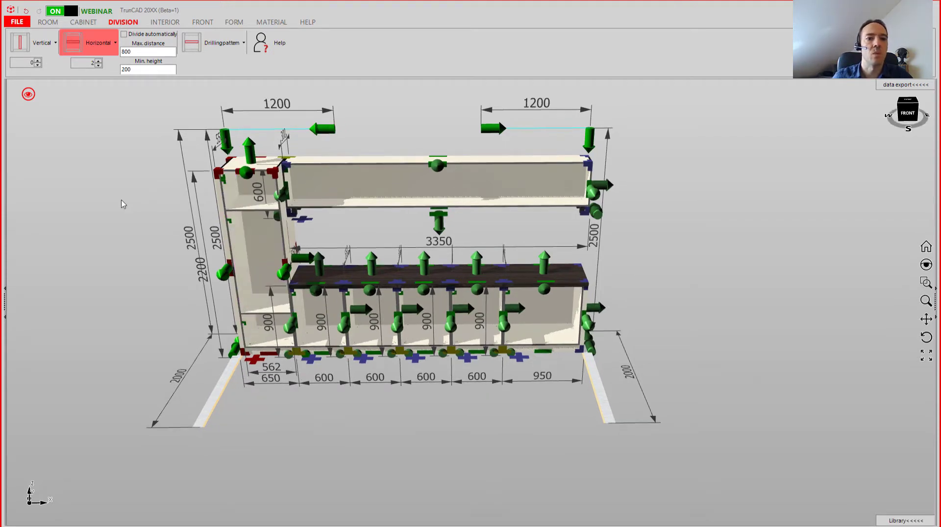
# Insert four double vertical dividers through top and bottom into the wall cabinet.
pyautogui.doubleClick(38, 61)
pyautogui.click(38, 61)
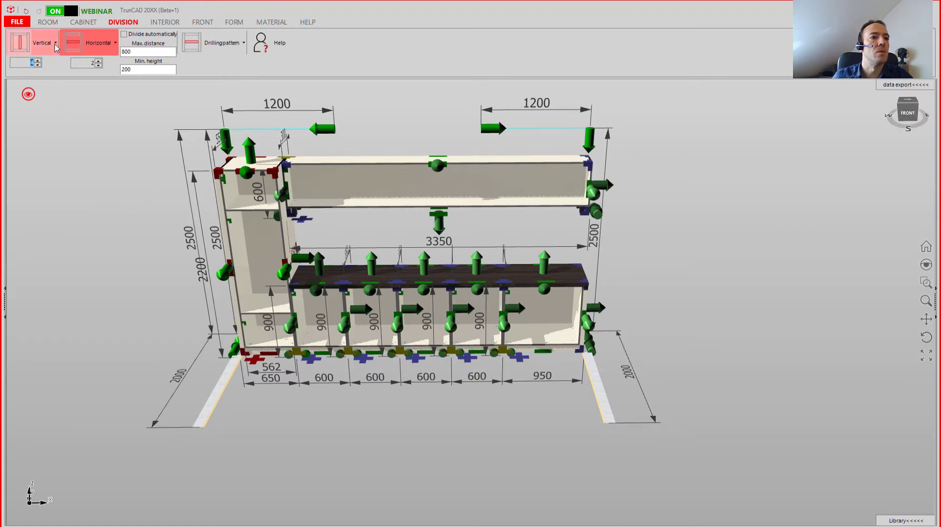
pyautogui.click(57, 45)
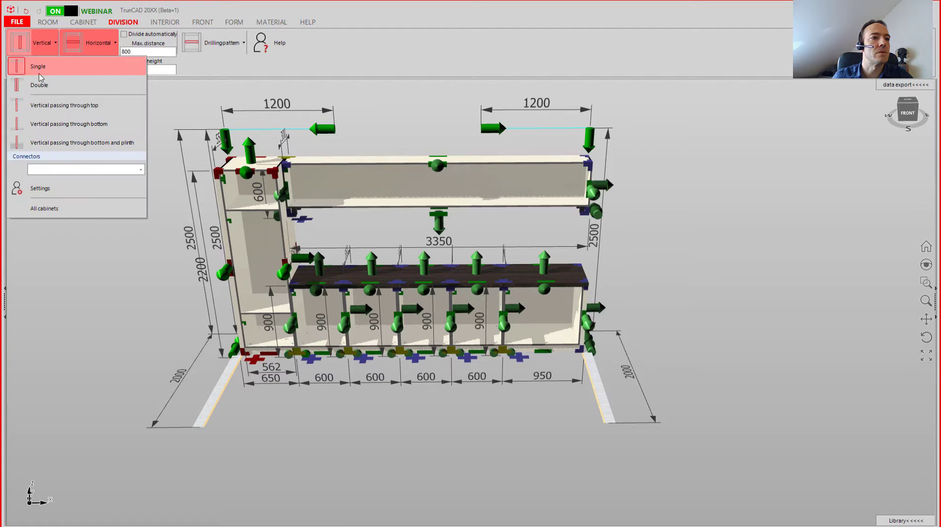
pyautogui.click(29, 87)
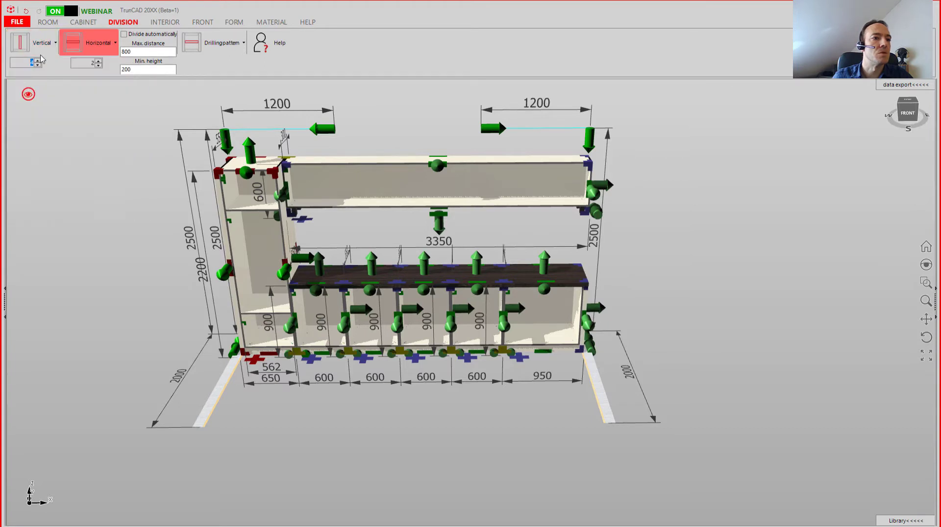
pyautogui.click(54, 45)
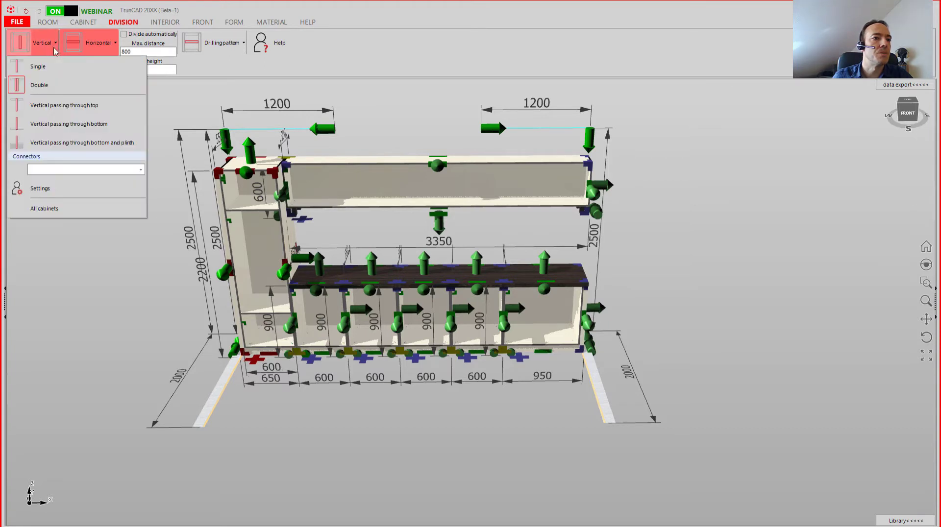
pyautogui.click(53, 110)
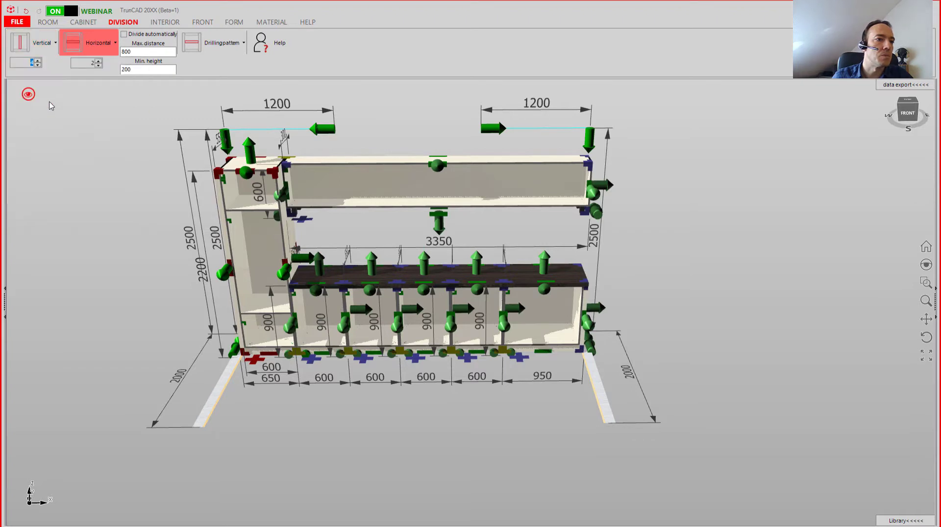
pyautogui.click(55, 44)
pyautogui.click(65, 124)
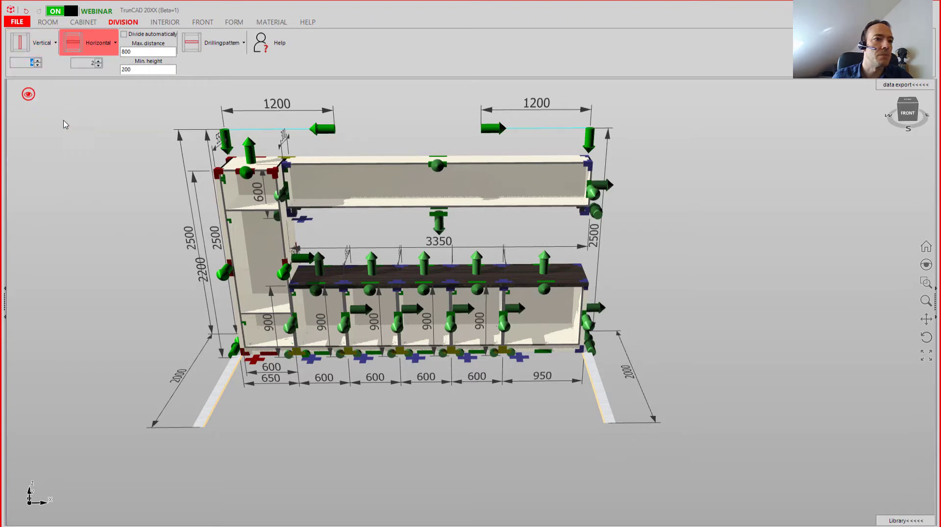
pyautogui.click(21, 45)
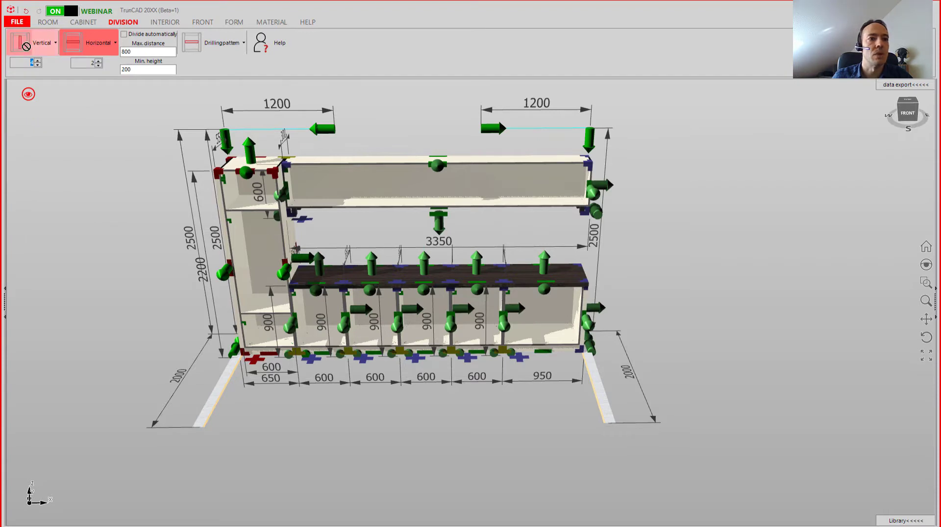
pyautogui.click(347, 195)
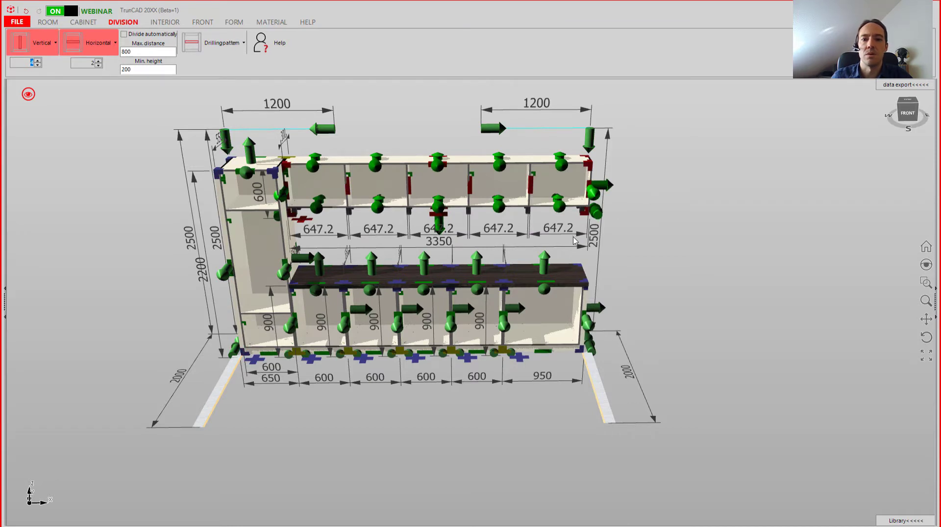
# Set the rightmost upper compartment width to 950.
pyautogui.click(555, 230)
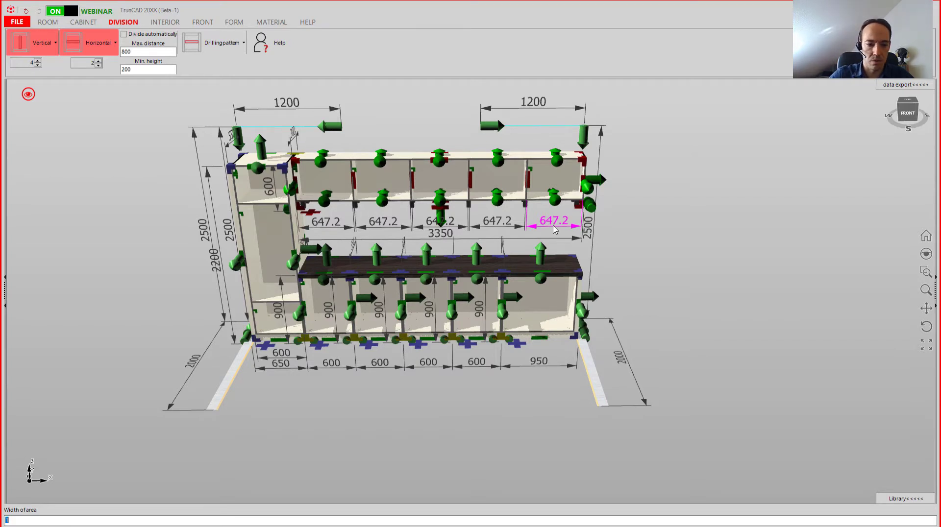
pyautogui.write('95')
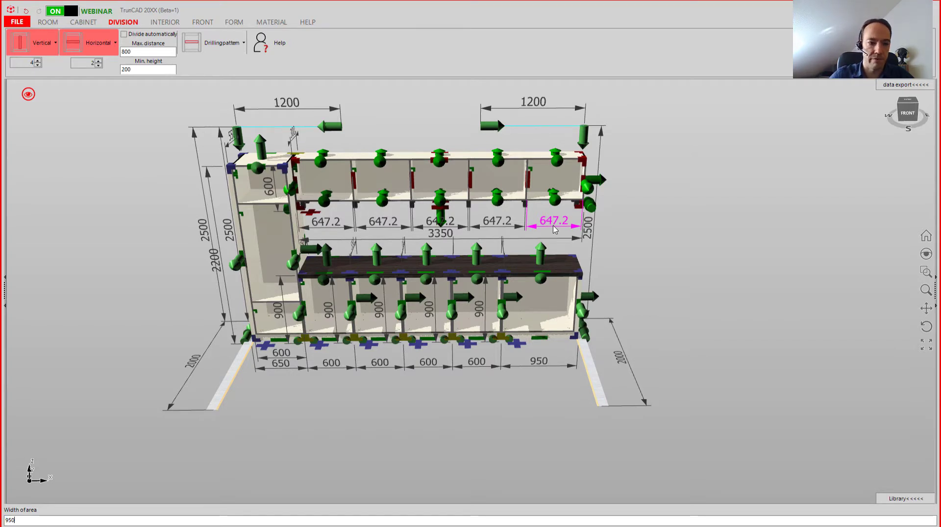
pyautogui.write('0')
pyautogui.press('Return')
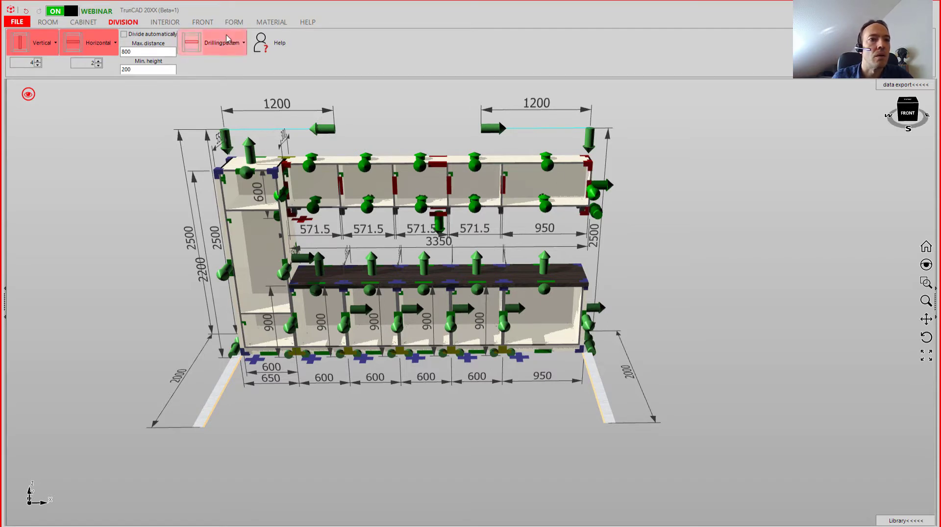
# Add a right-side trim to the upper cabinet and reset its rightmost compartment to 900.
pyautogui.click(83, 22)
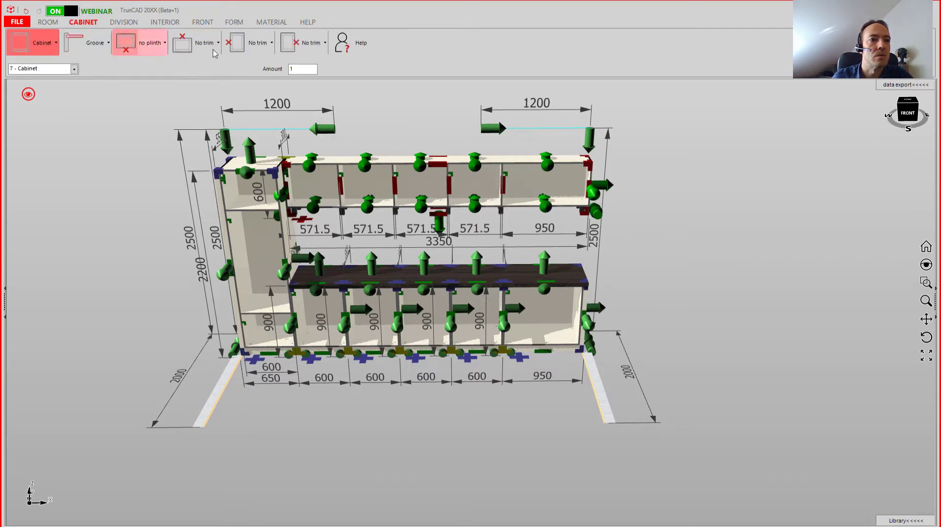
pyautogui.click(324, 48)
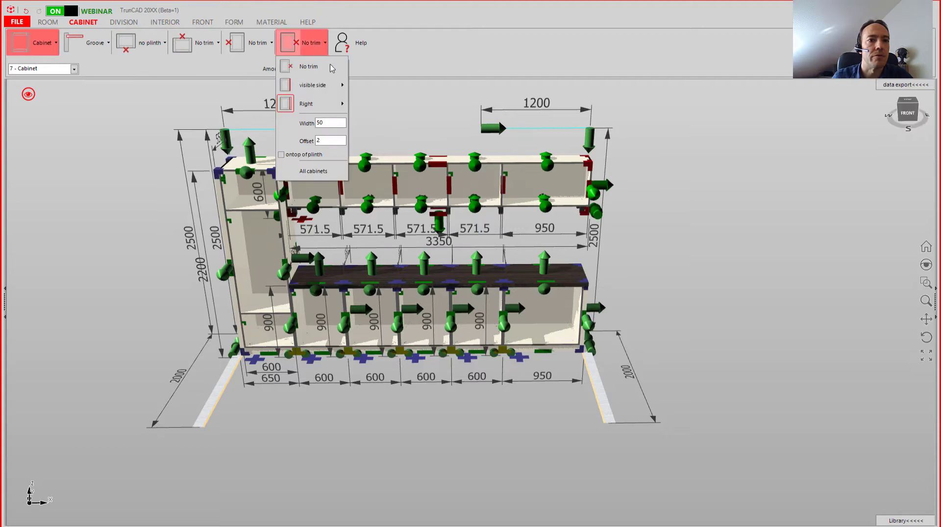
pyautogui.click(304, 105)
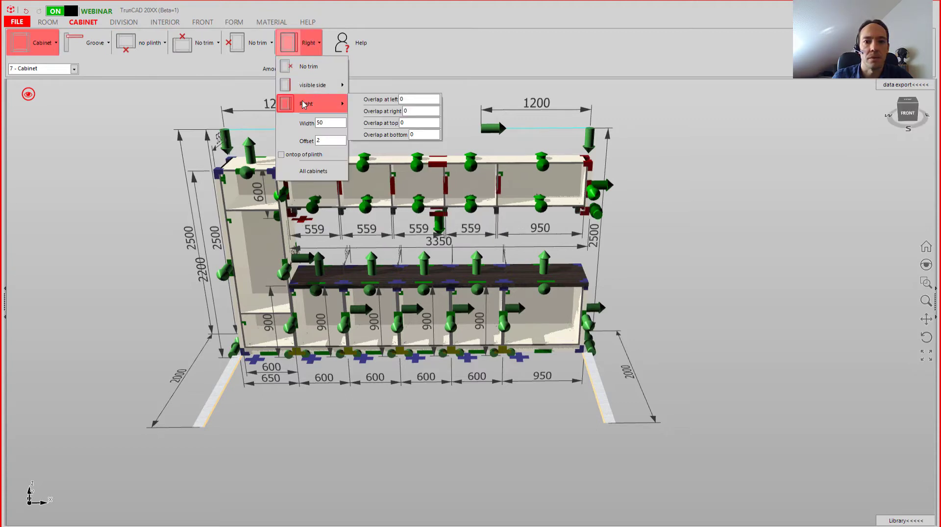
pyautogui.click(676, 196)
pyautogui.click(543, 234)
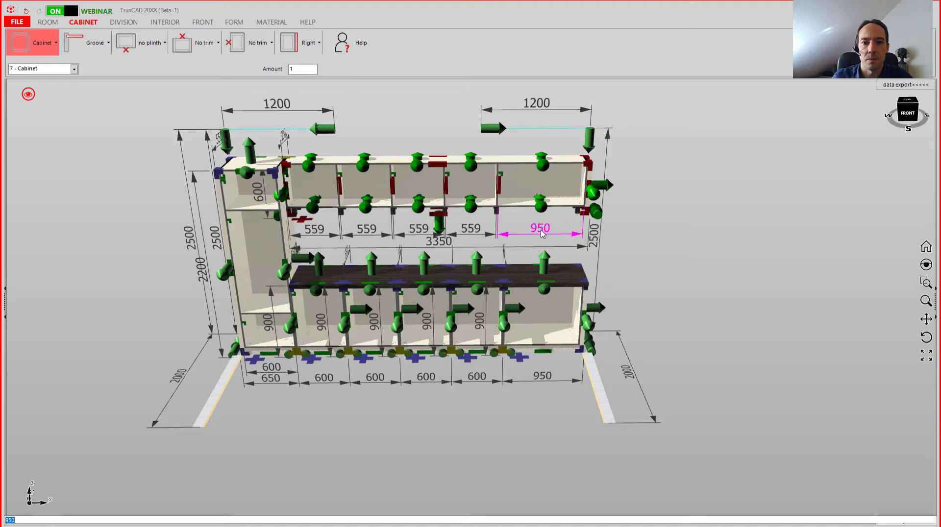
pyautogui.write('90')
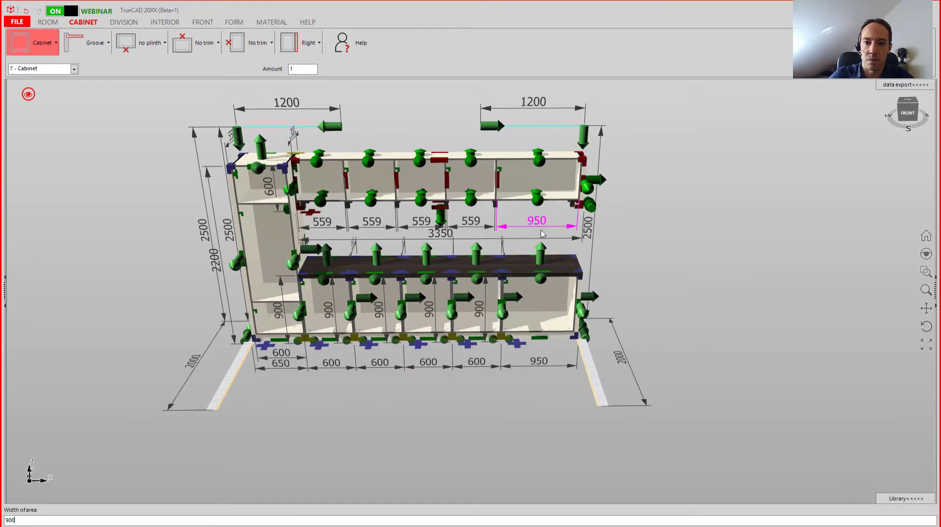
pyautogui.write('0')
pyautogui.press('Return')
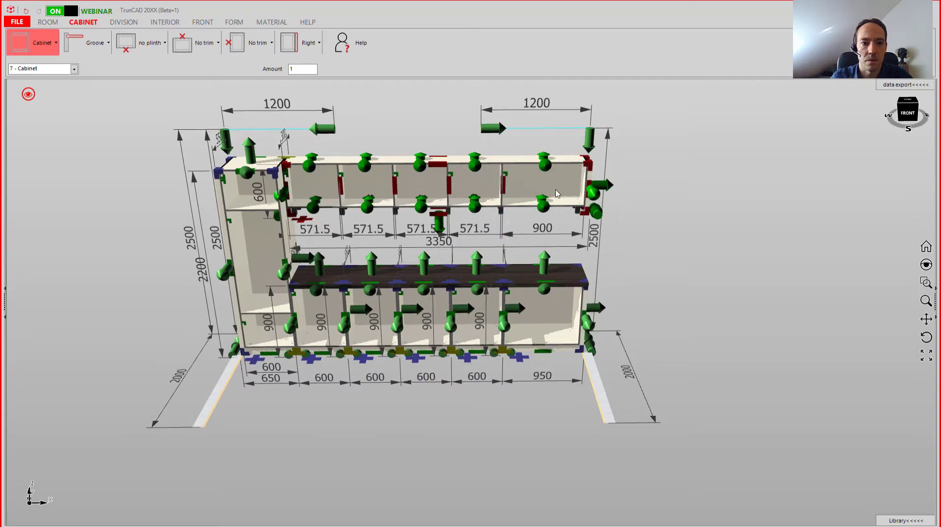
# Make one upper-cabinet divider a double panel.
pyautogui.scroll(3, 554, 191)
pyautogui.moveTo(550, 193)
pyautogui.mouseDown(button='middle')
pyautogui.moveTo(548, 185)
pyautogui.moveTo(528, 189)
pyautogui.moveTo(551, 185)
pyautogui.mouseUp(button='middle')
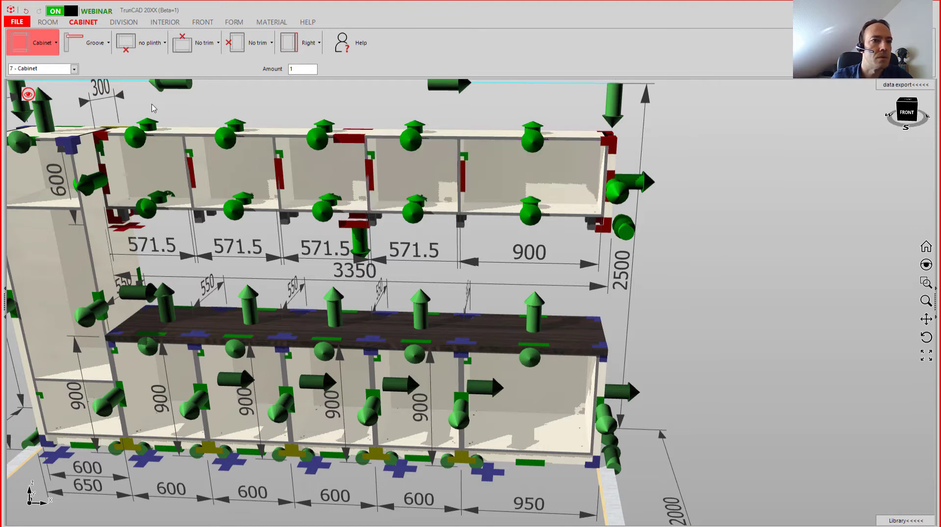
pyautogui.click(351, 142)
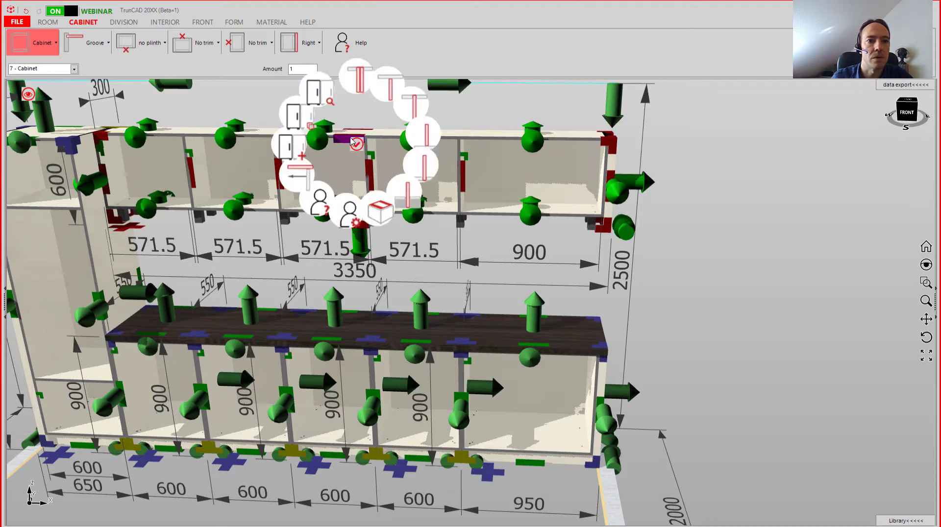
pyautogui.click(361, 79)
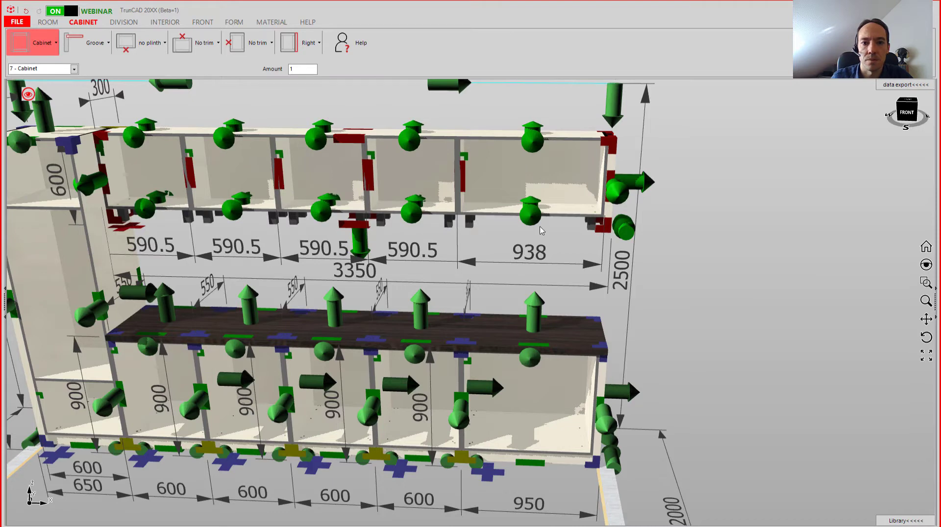
# Change the 938 rightmost compartment to 900 wide.
pyautogui.click(542, 248)
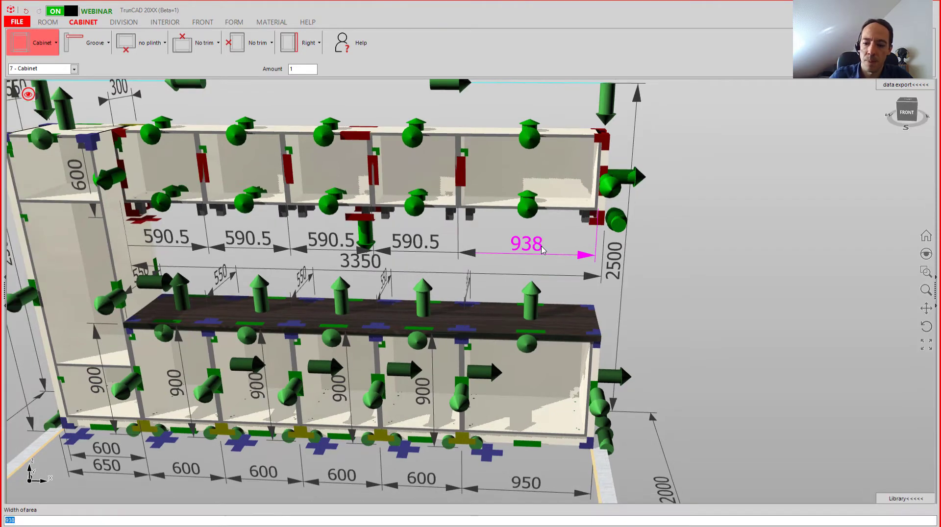
pyautogui.write('900')
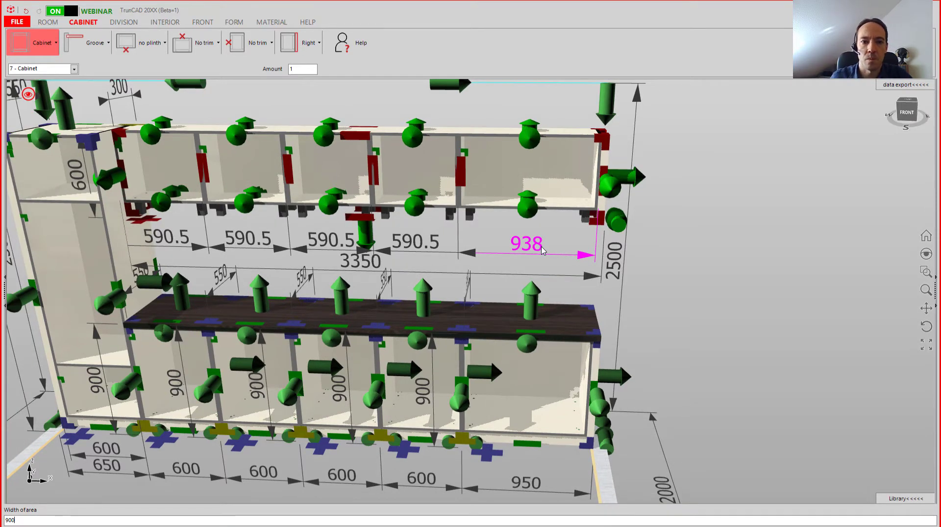
pyautogui.press('Return')
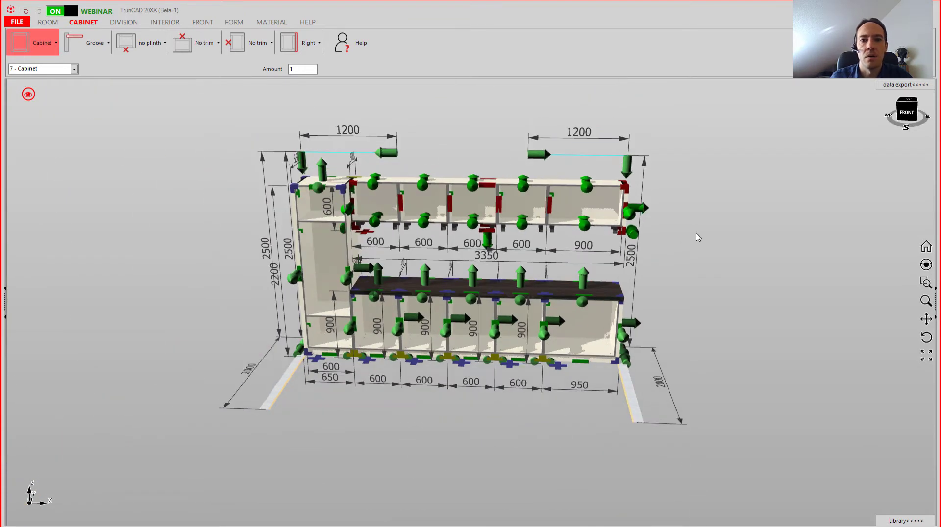
pyautogui.scroll(2, 698, 236)
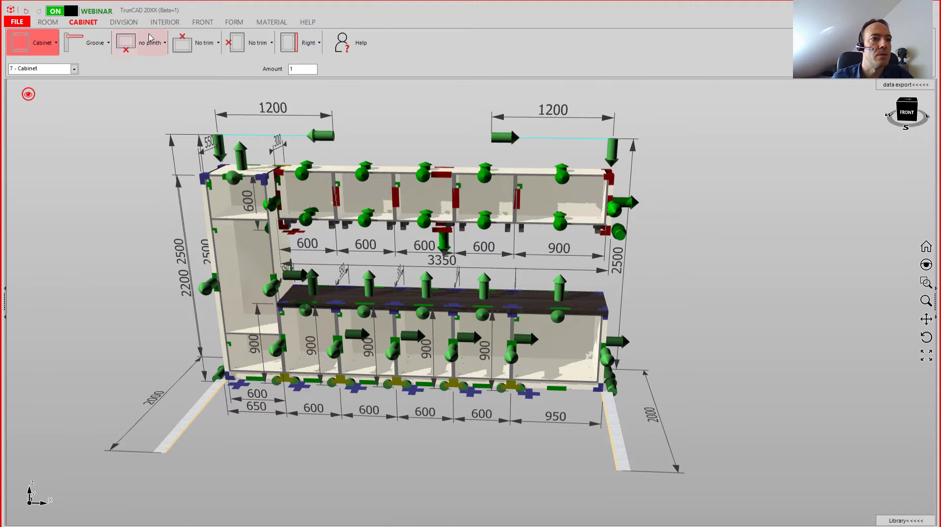
pyautogui.click(161, 22)
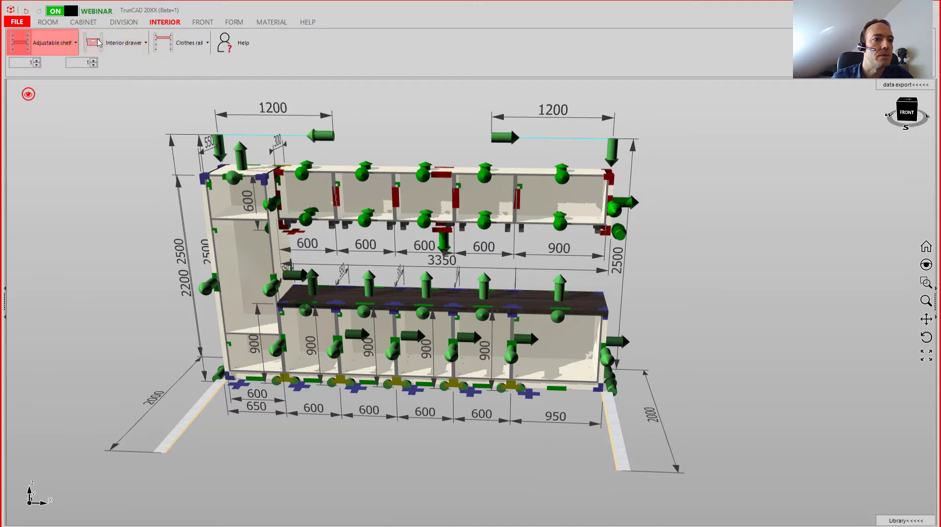
pyautogui.click(20, 48)
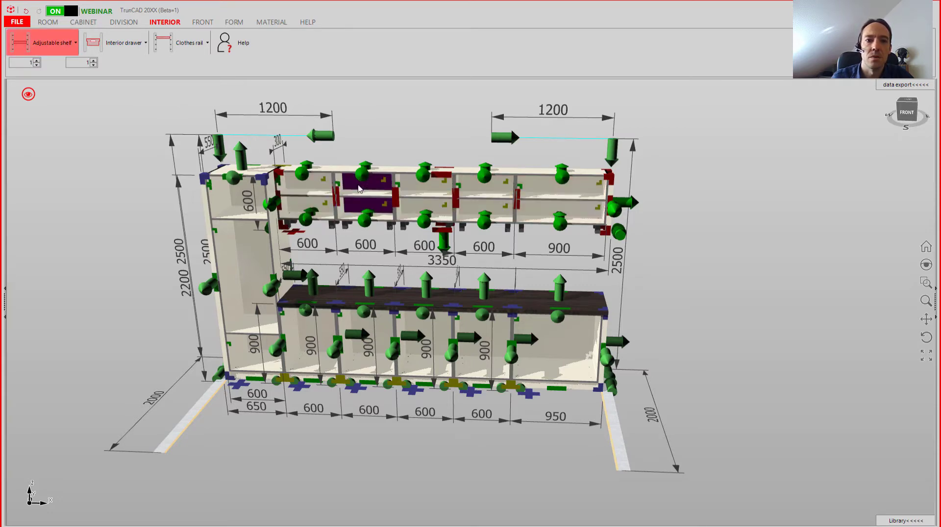
pyautogui.scroll(3, 357, 189)
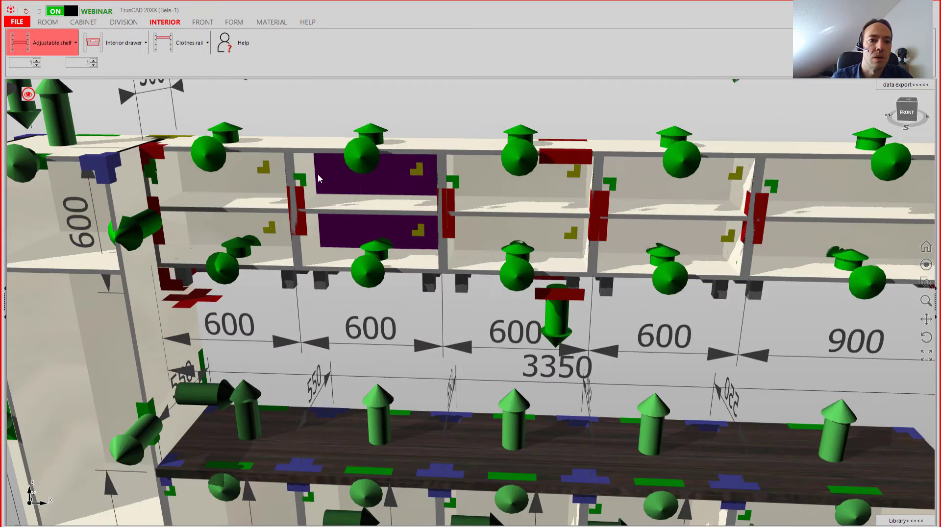
pyautogui.rightClick(301, 181)
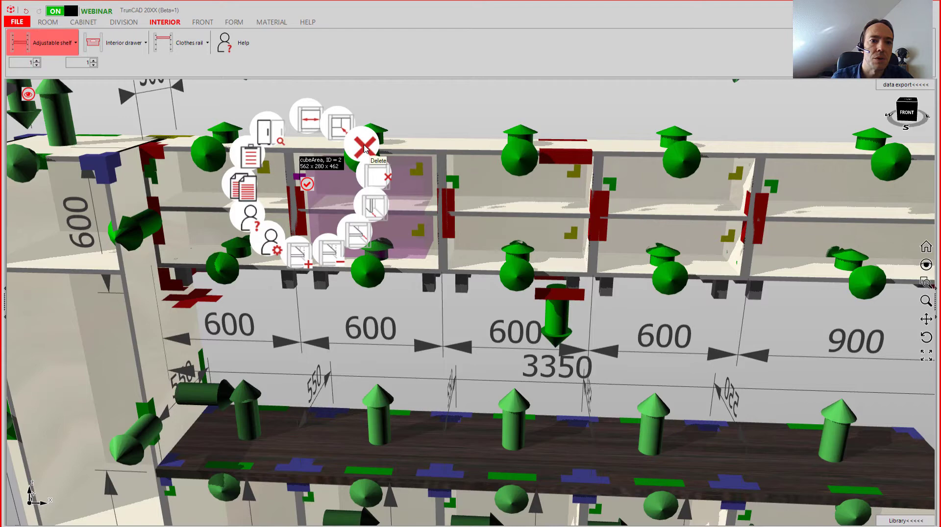
pyautogui.click(384, 104)
pyautogui.scroll(-5, 294, 150)
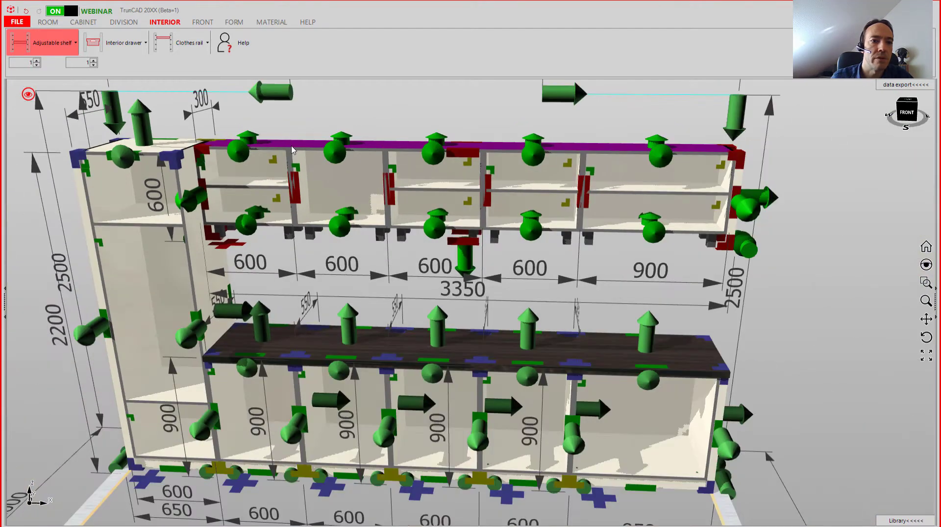
pyautogui.scroll(-2, 299, 165)
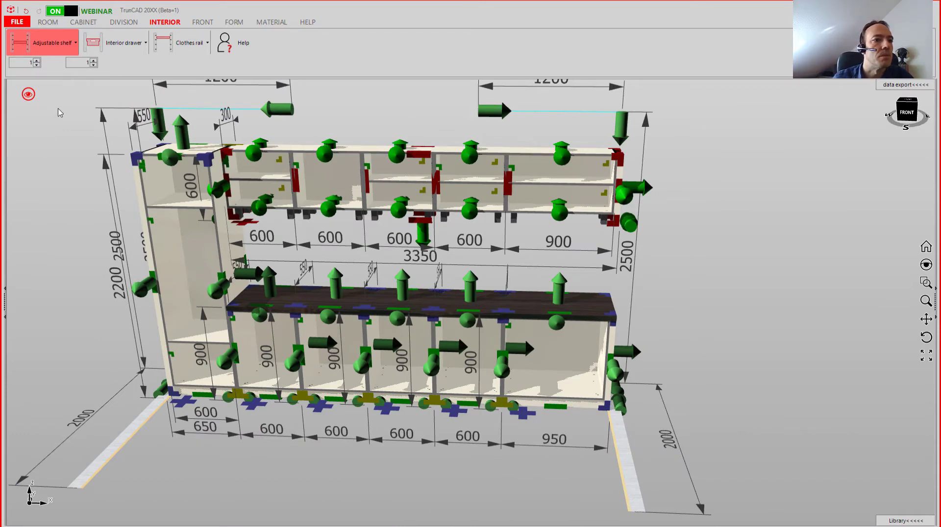
# Put a lid with hardware on the tall cabinet's top compartment.
pyautogui.click(199, 23)
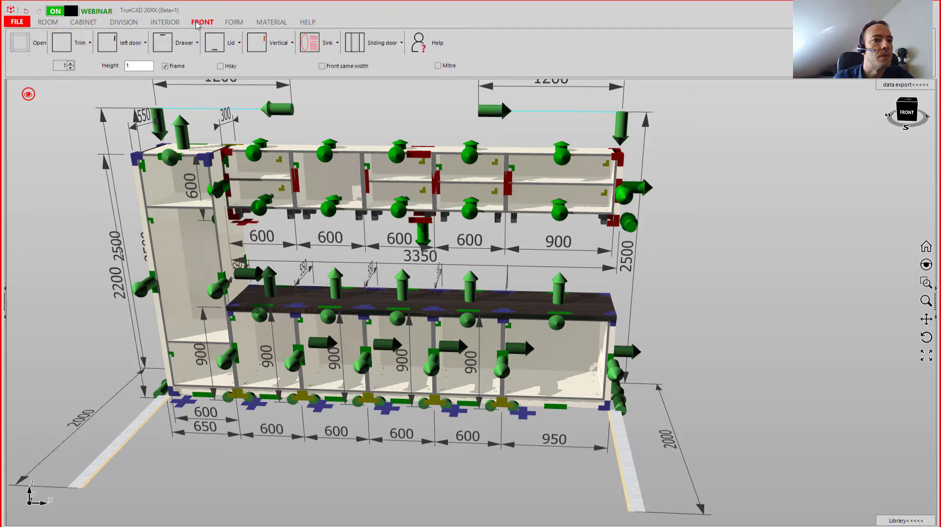
pyautogui.click(238, 47)
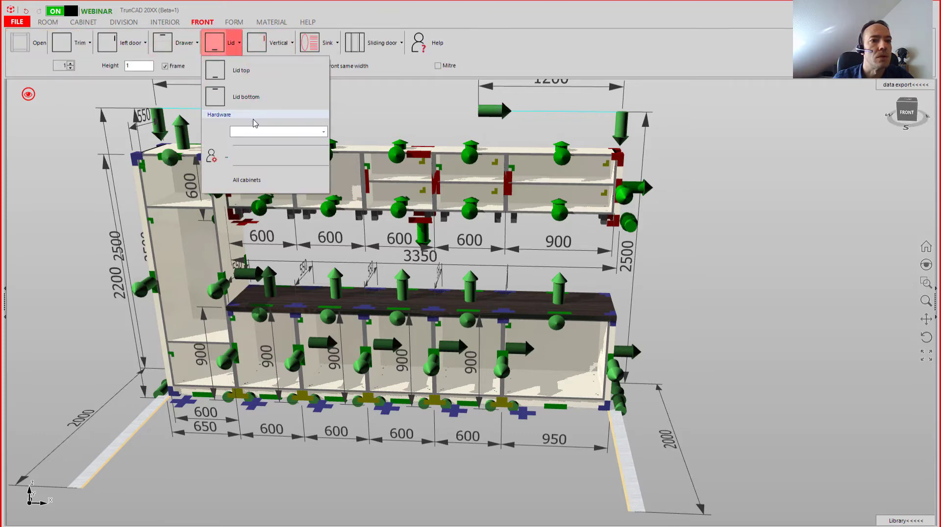
pyautogui.click(255, 132)
pyautogui.click(251, 148)
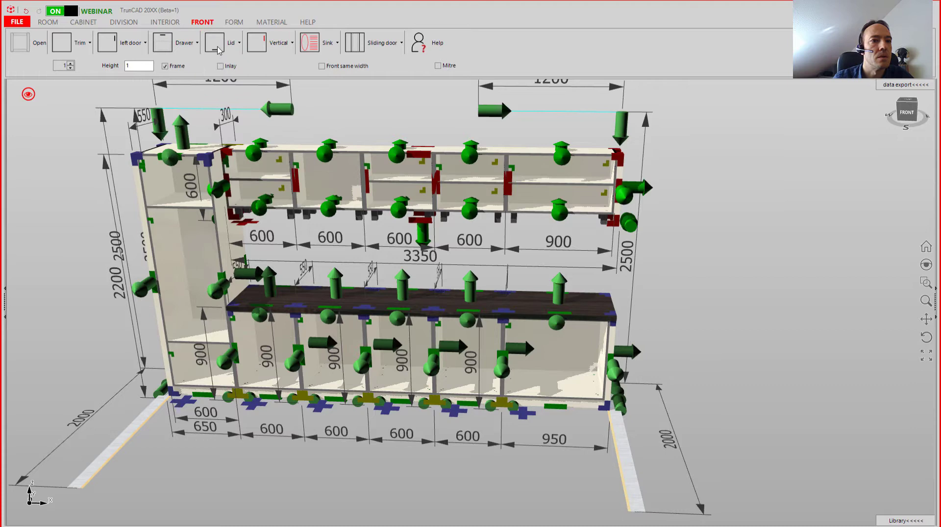
pyautogui.click(219, 50)
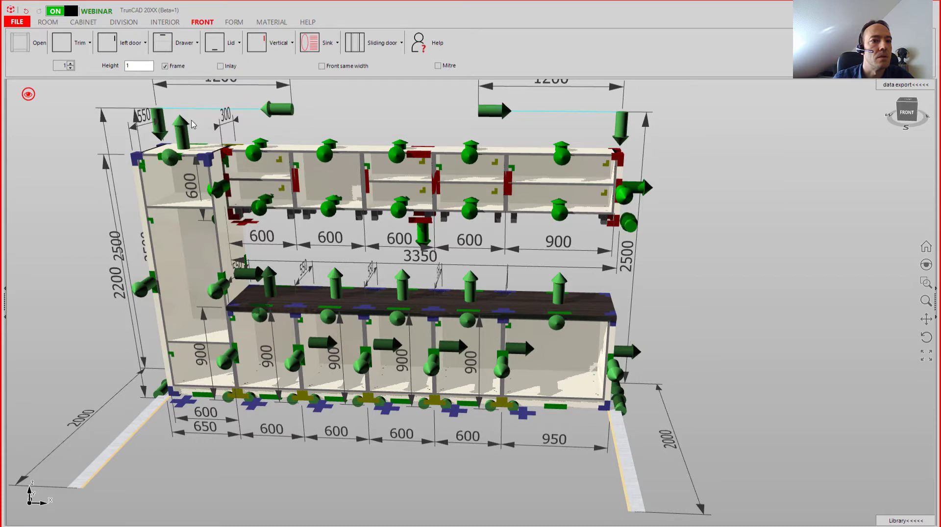
pyautogui.click(176, 183)
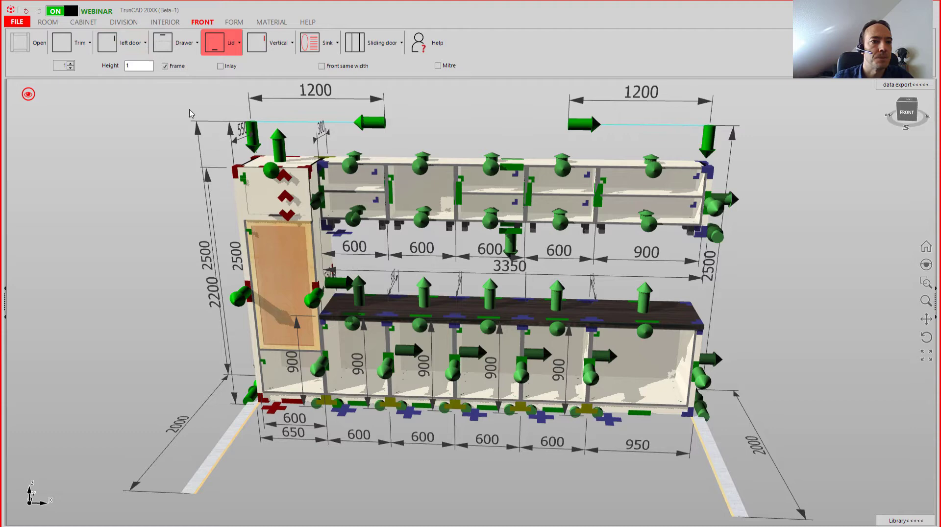
# Place left doors on the tall unit's lower section and drawer fronts in the first base cabinet.
pyautogui.click(71, 63)
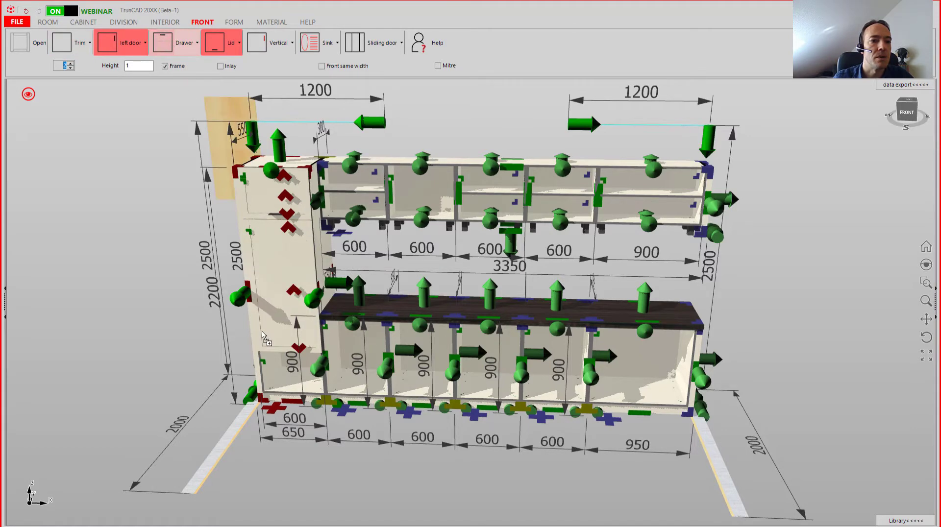
pyautogui.click(287, 369)
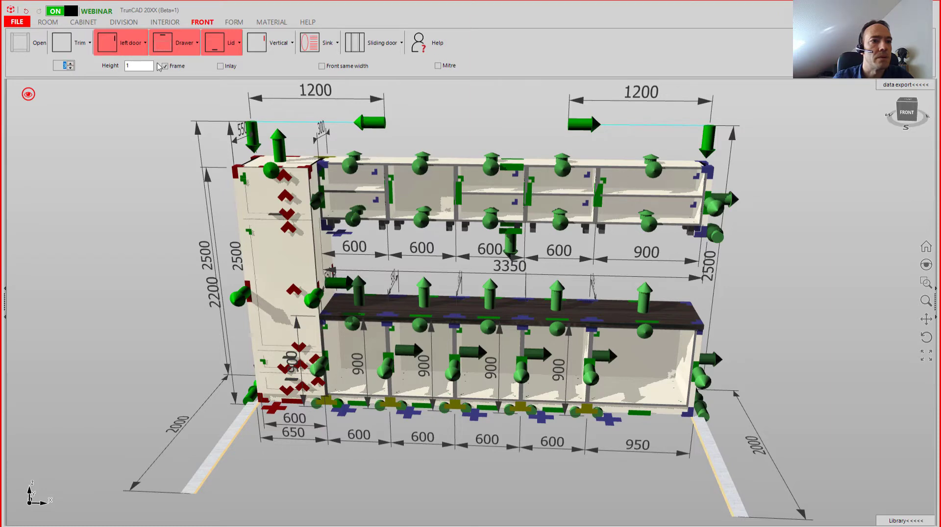
pyautogui.click(169, 49)
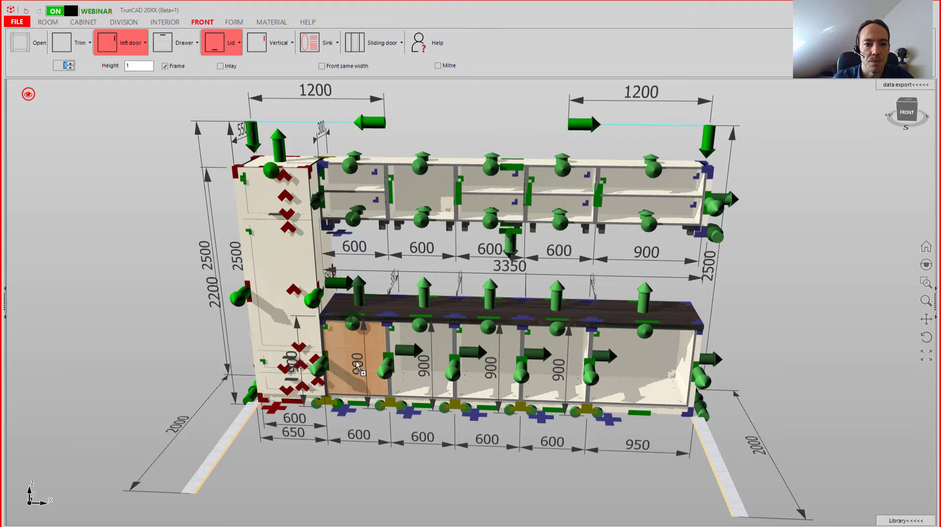
pyautogui.click(415, 385)
# Set the new drawer fronts' height to 150.
pyautogui.scroll(4, 375, 357)
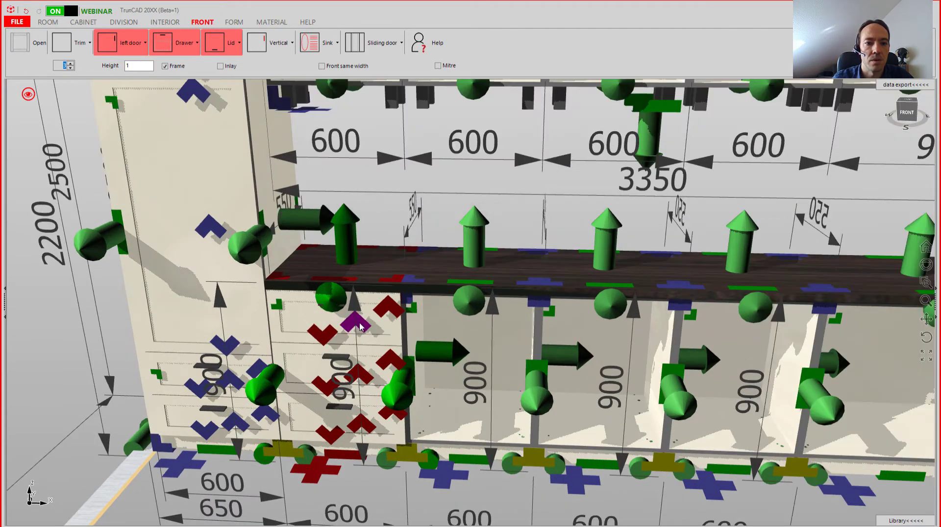
pyautogui.rightClick(360, 327)
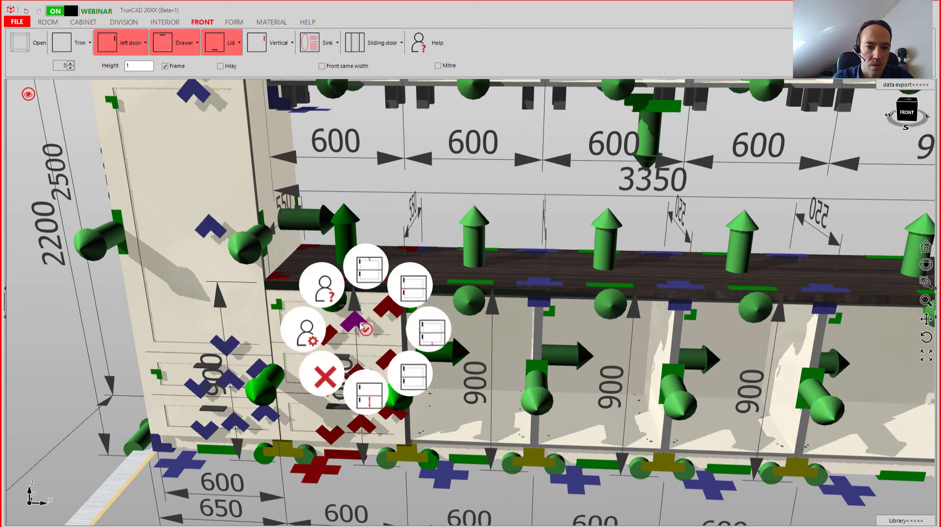
pyautogui.click(372, 401)
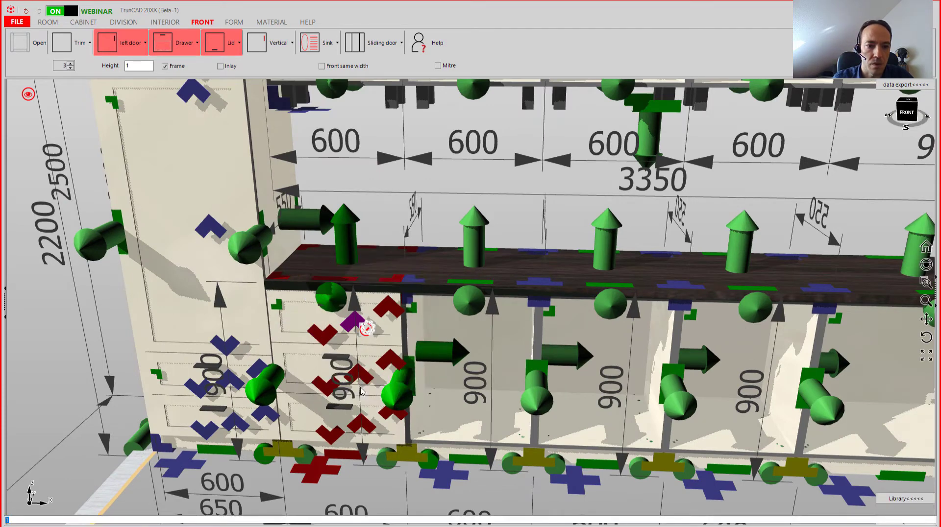
pyautogui.write('150')
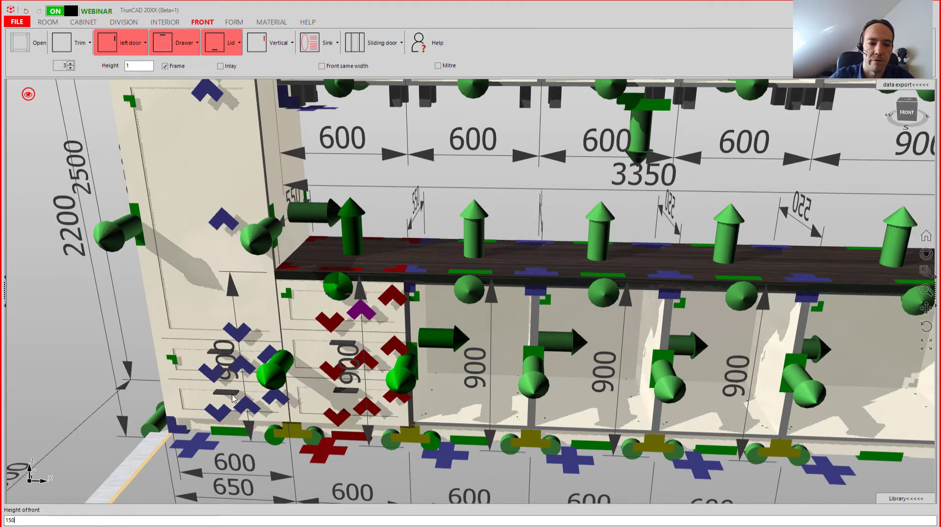
pyautogui.press('Return')
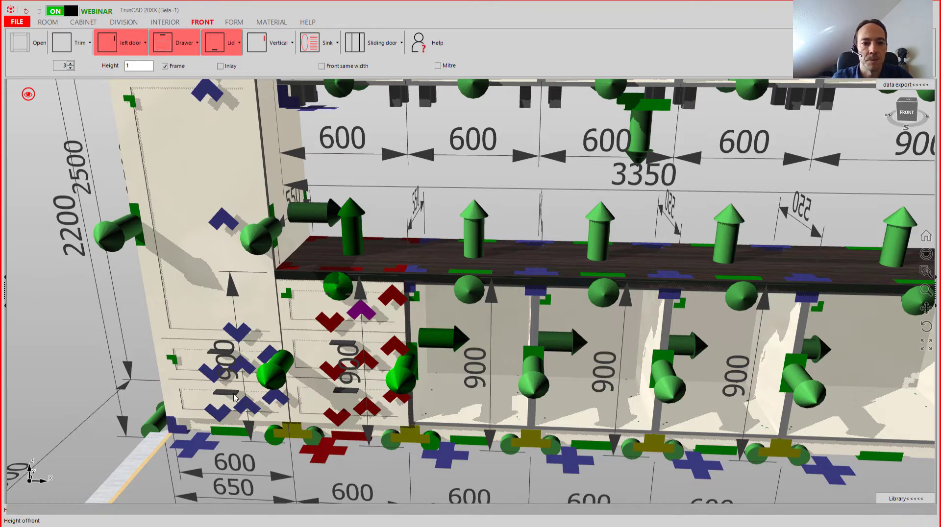
# Copy the drawer fronts into the lower-left and 562-wide base cabinets.
pyautogui.scroll(-5, 272, 380)
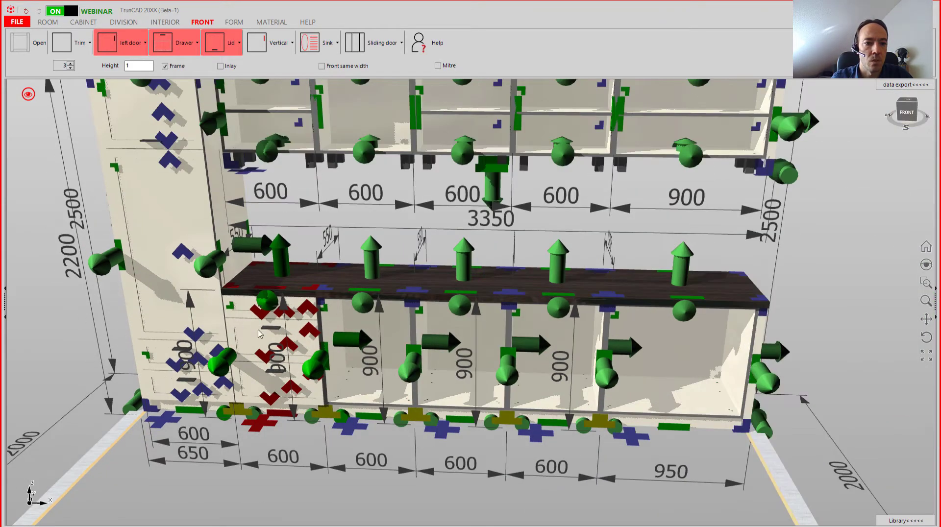
pyautogui.rightClick(232, 310)
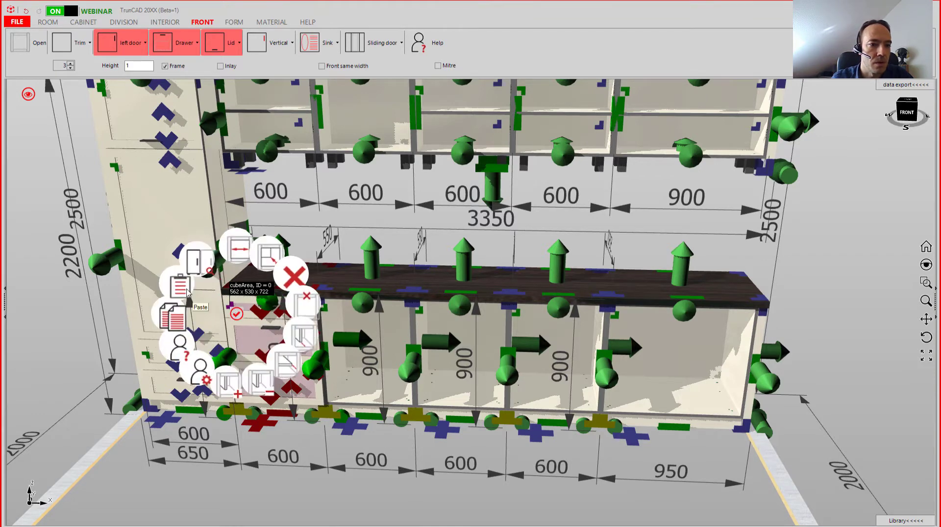
pyautogui.click(171, 322)
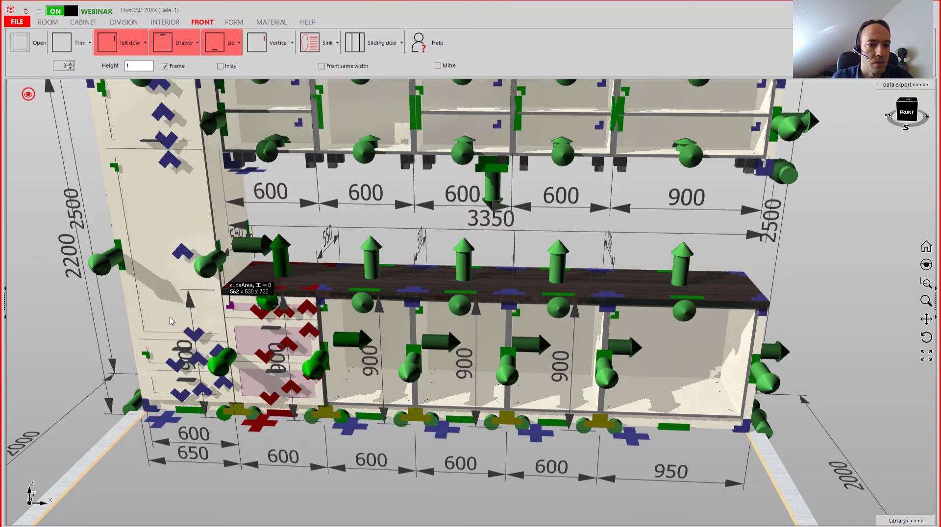
pyautogui.rightClick(237, 313)
pyautogui.click(180, 321)
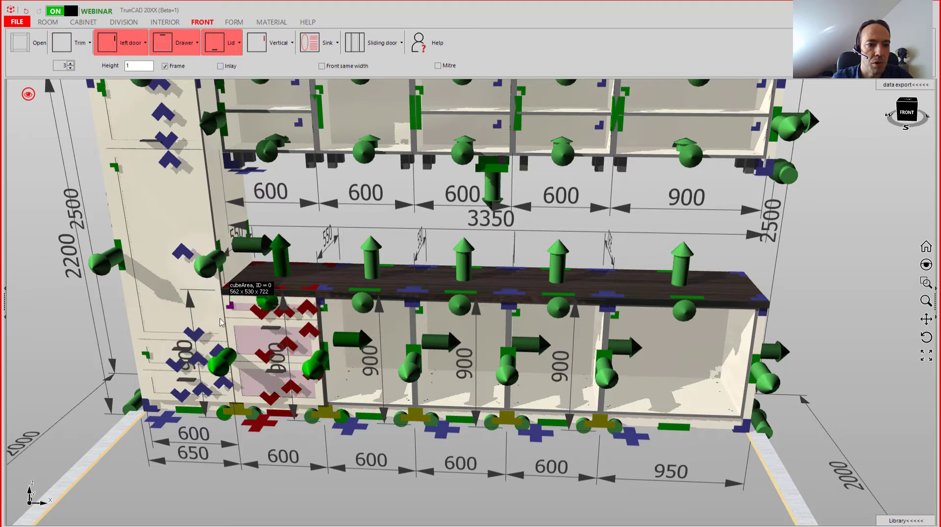
pyautogui.rightClick(421, 317)
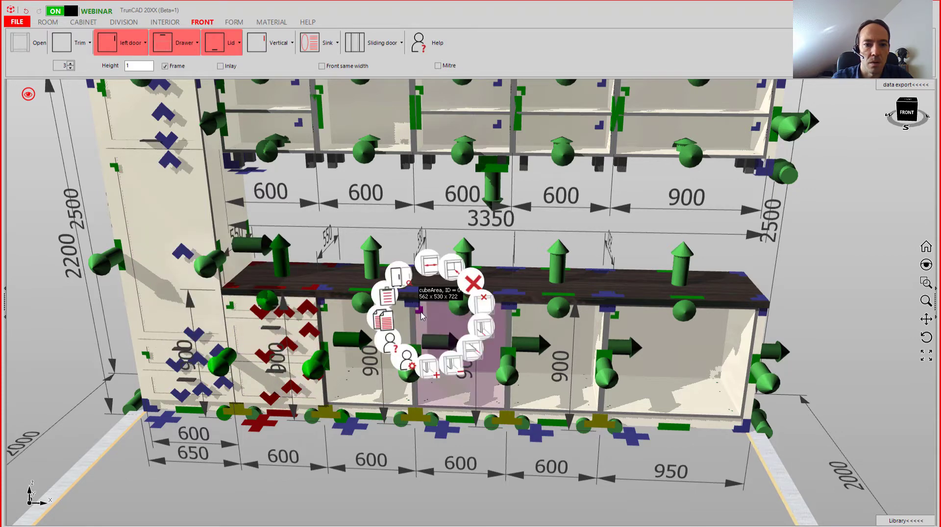
pyautogui.click(376, 294)
pyautogui.scroll(-3, 376, 294)
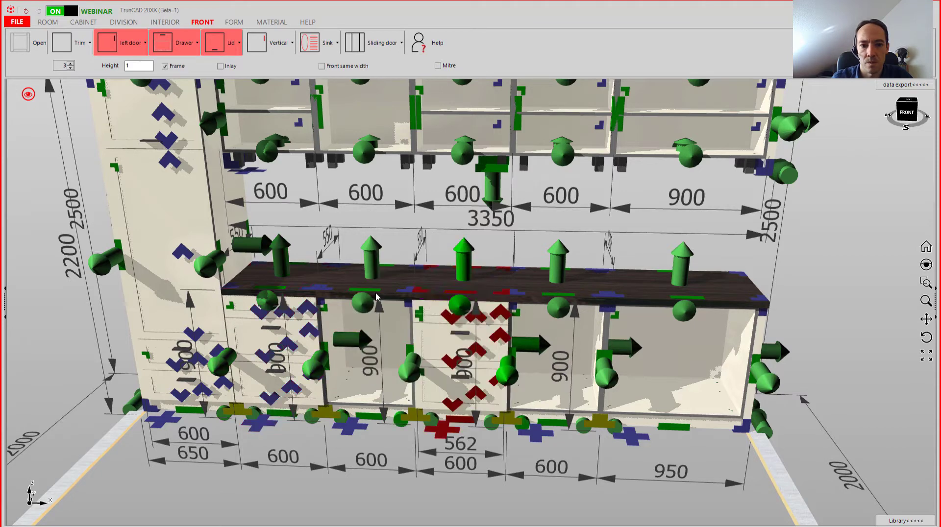
pyautogui.moveTo(490, 314); pyautogui.dragTo(611, 313, button='middle')
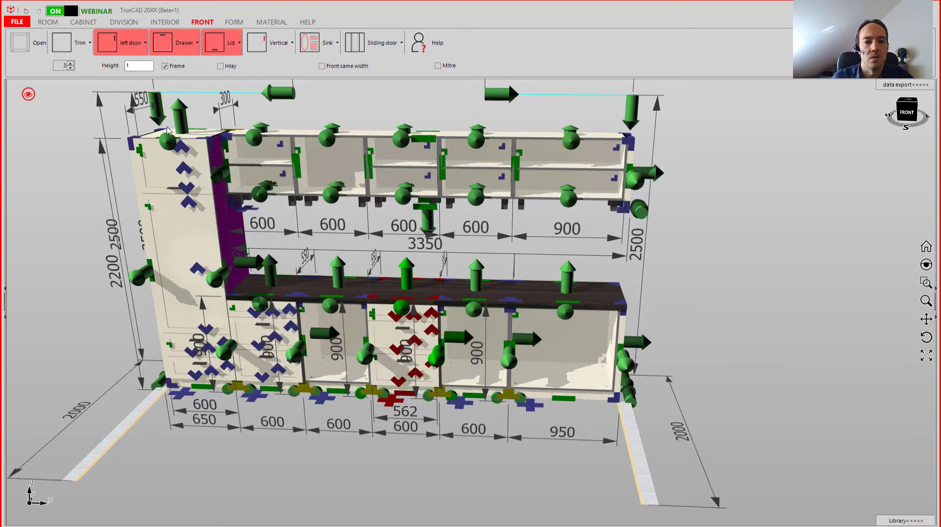
# Place a double door, front count 1, on the 950 lower-right cabinet.
pyautogui.click(146, 47)
pyautogui.click(146, 43)
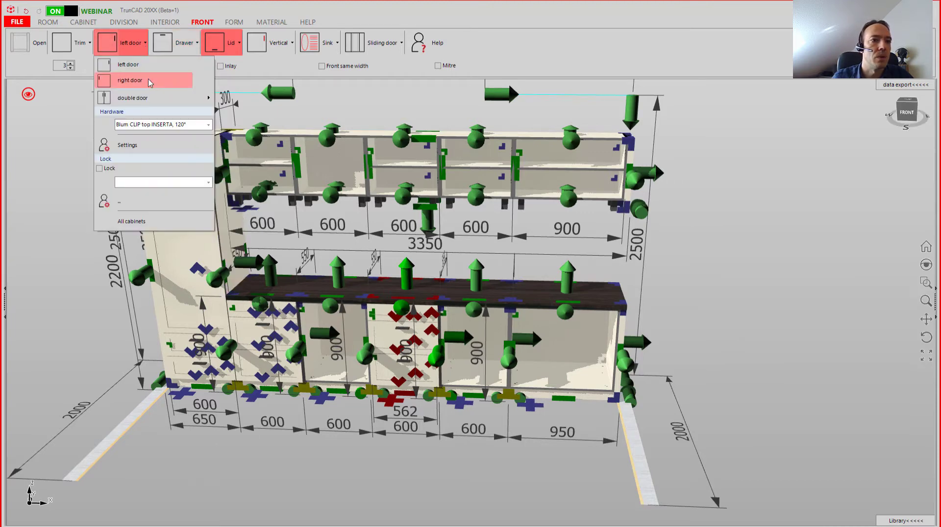
pyautogui.click(143, 98)
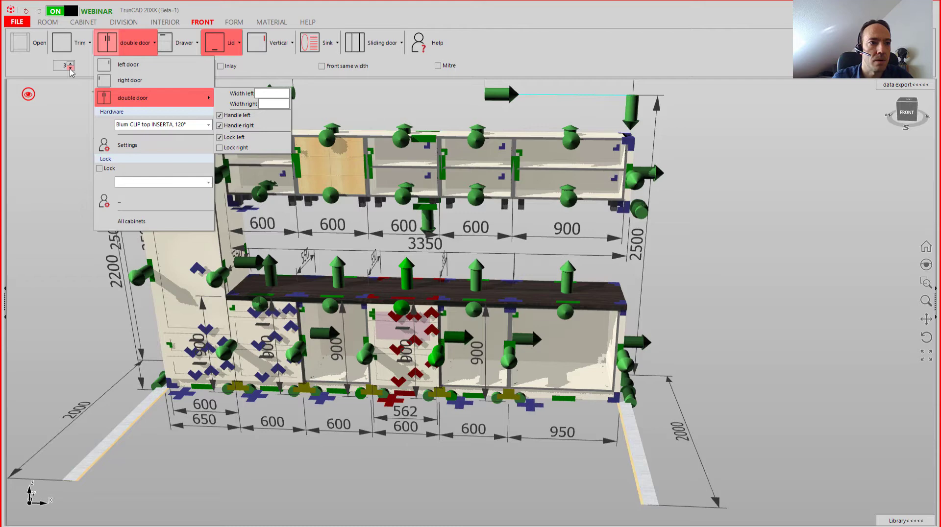
pyautogui.click(70, 69)
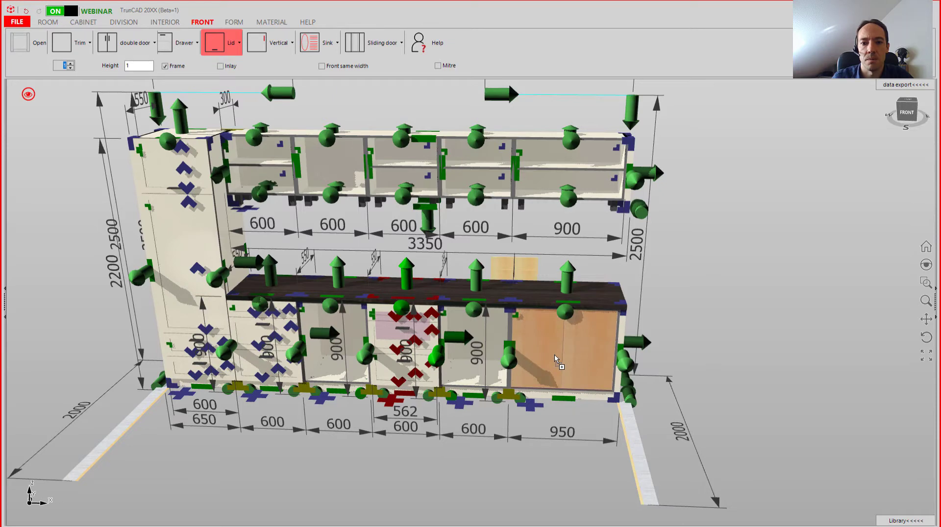
pyautogui.click(555, 360)
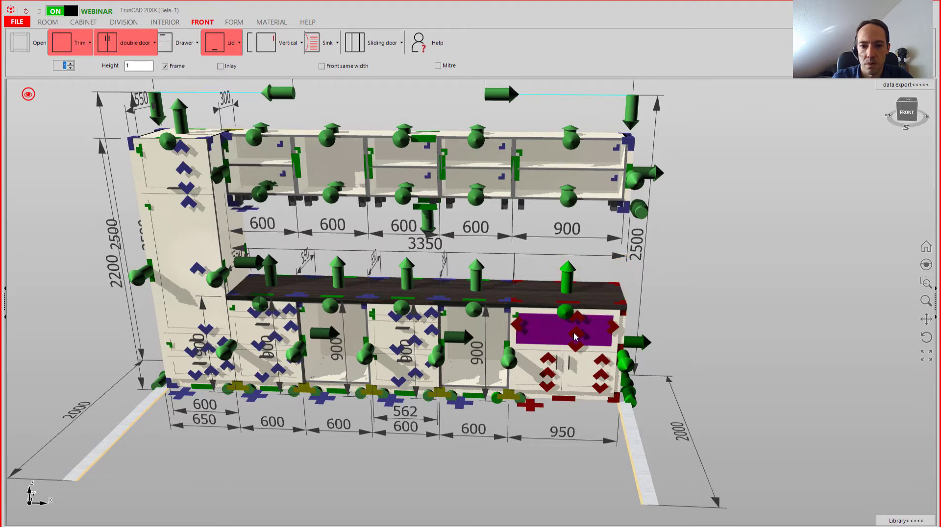
# Set the top front above the double door to 150 high.
pyautogui.click(576, 335)
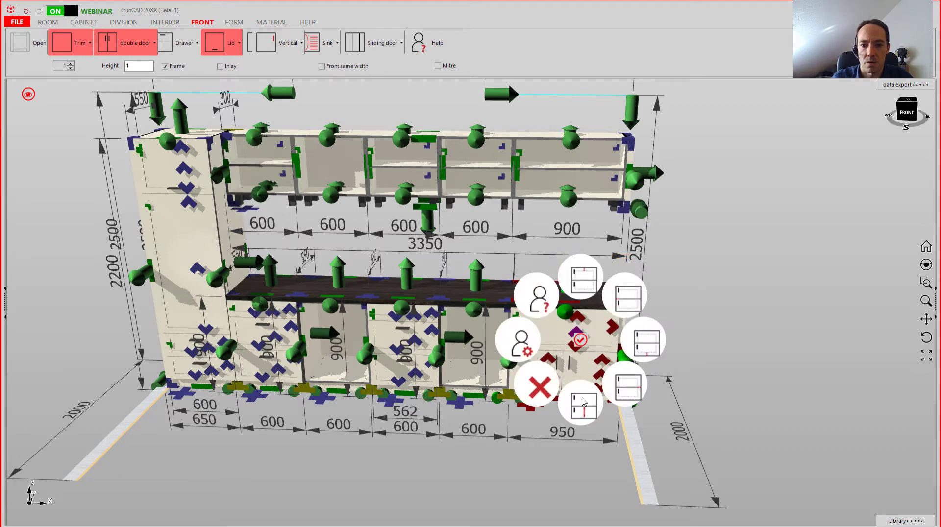
pyautogui.click(583, 402)
pyautogui.write('150')
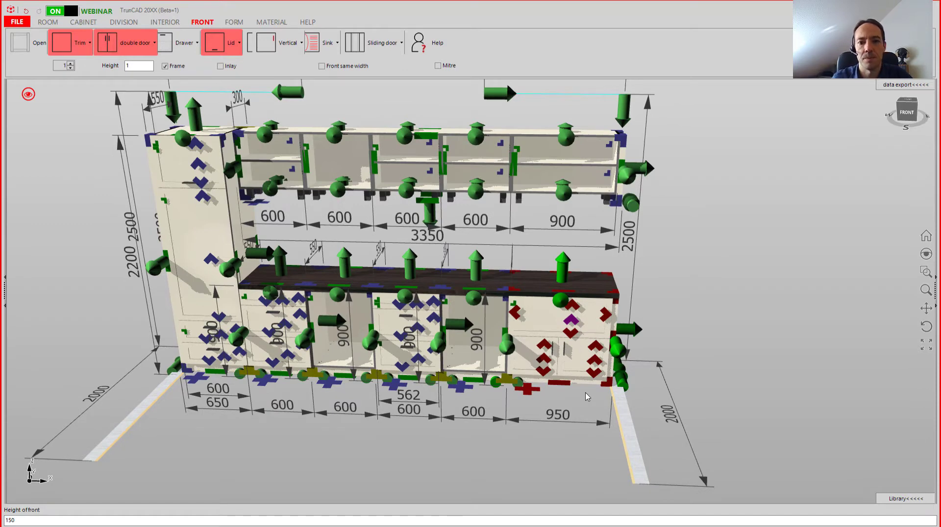
pyautogui.press('Return')
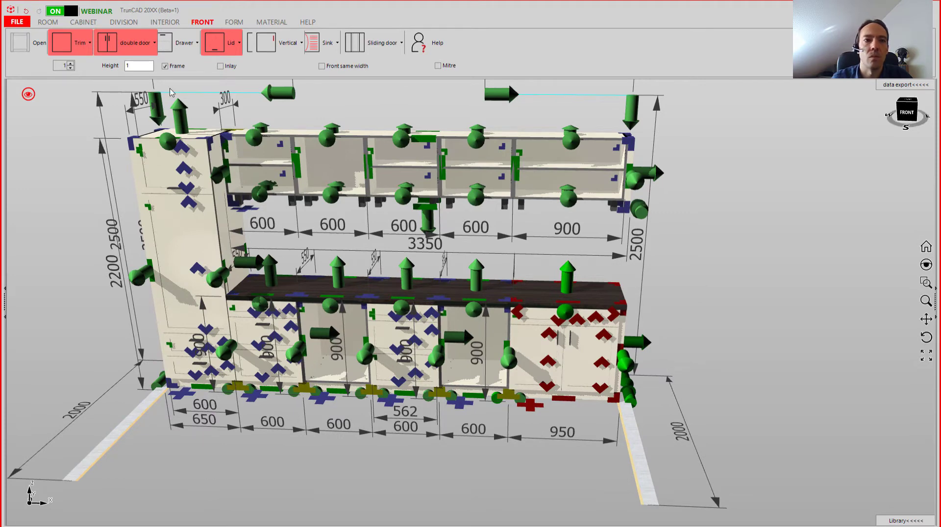
# Put a double door on the 900 upper cabinet and right-hinged doors on the fourth and third.
pyautogui.click(111, 45)
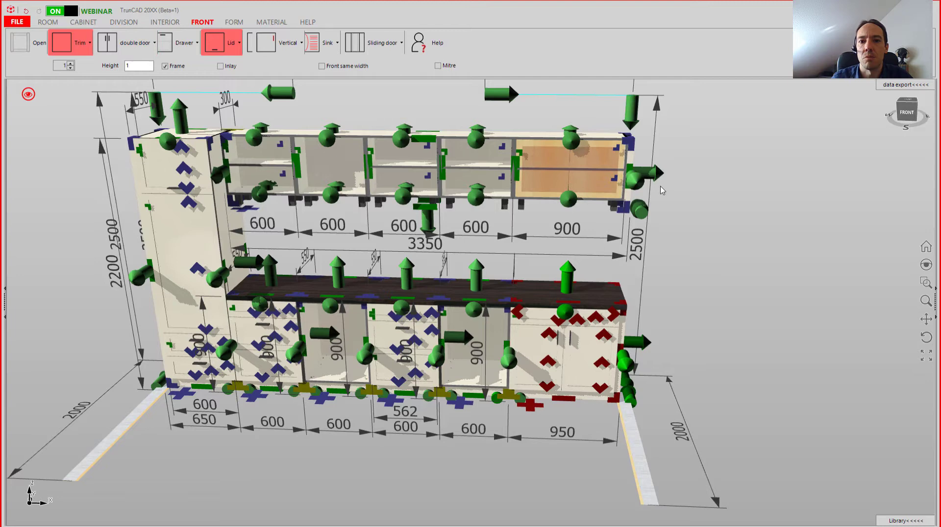
pyautogui.click(694, 194)
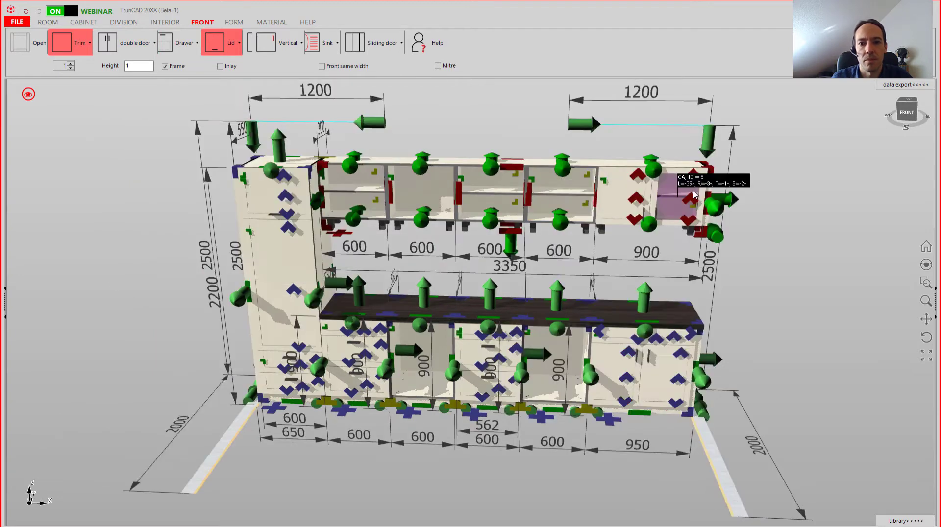
pyautogui.click(154, 43)
pyautogui.click(129, 81)
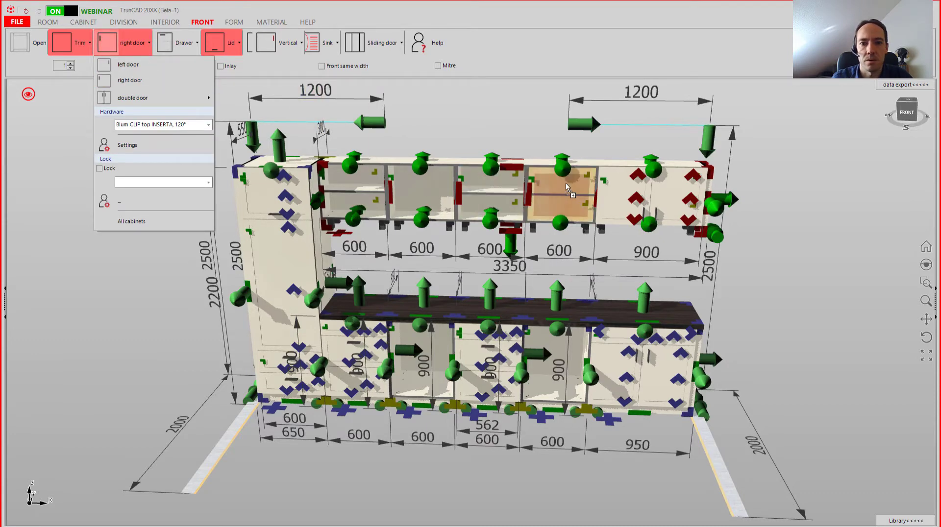
pyautogui.click(105, 43)
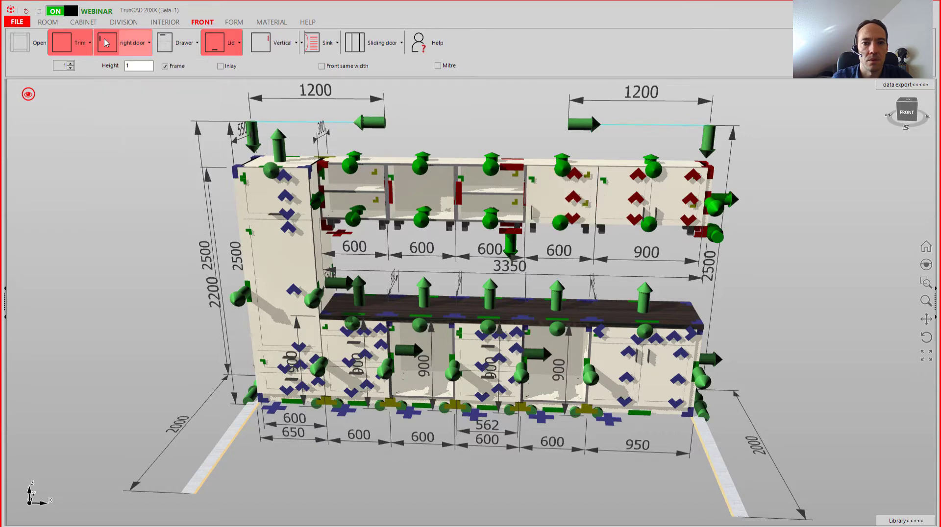
pyautogui.click(488, 186)
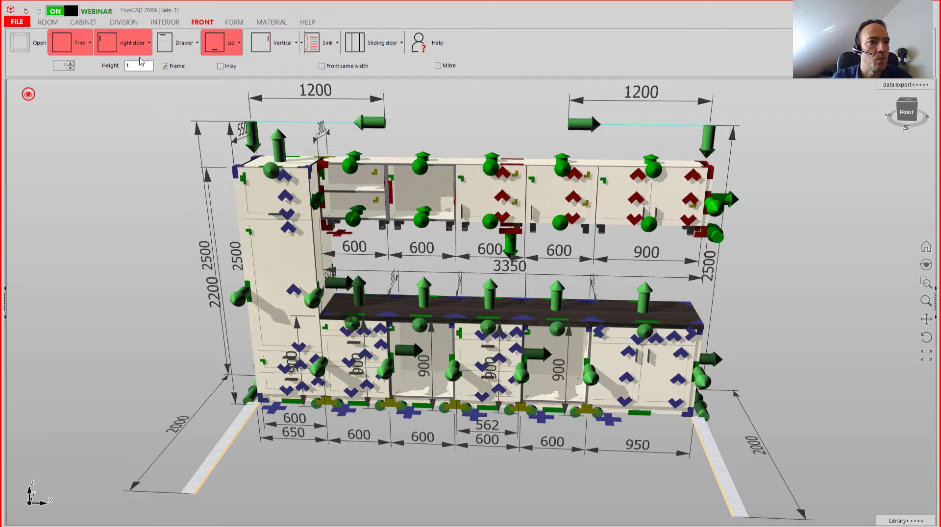
# Put a left-hinged door on the first upper cabinet and turn off the fronts trim option.
pyautogui.click(148, 49)
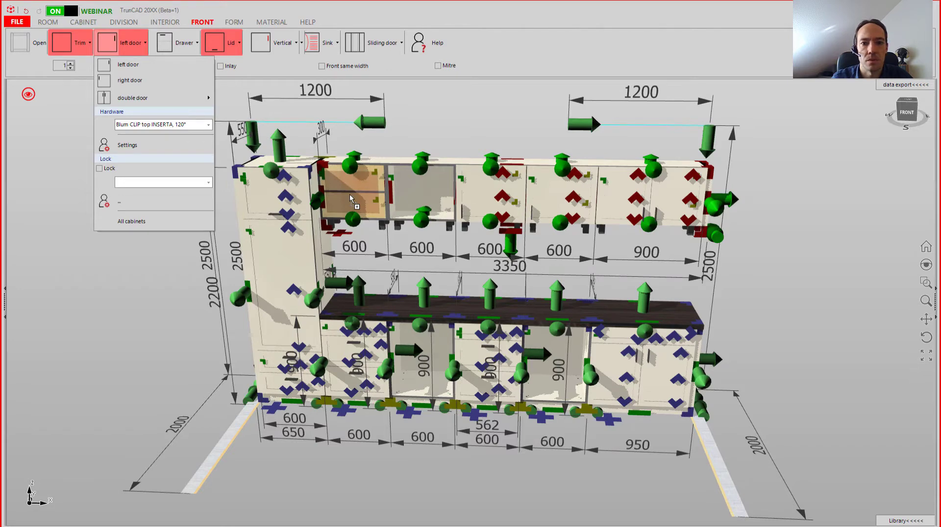
pyautogui.click(350, 198)
pyautogui.scroll(3, 534, 215)
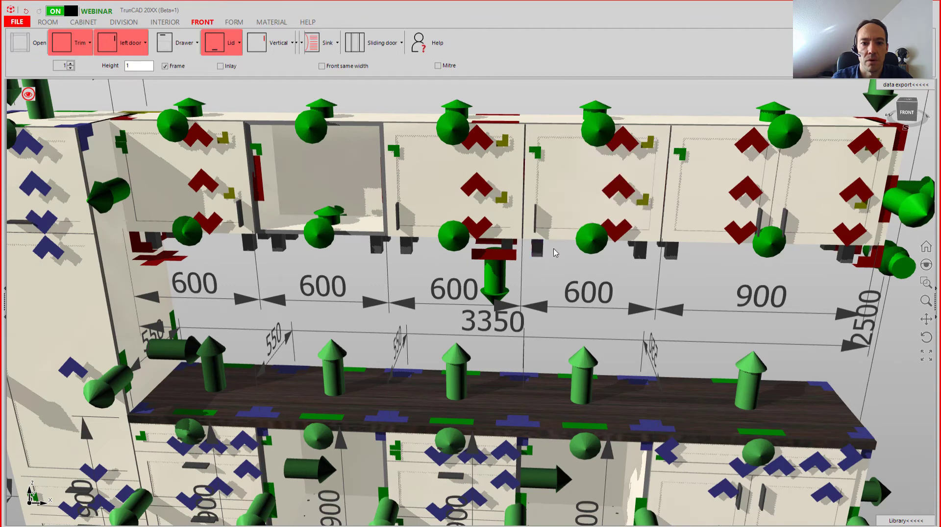
pyautogui.click(62, 45)
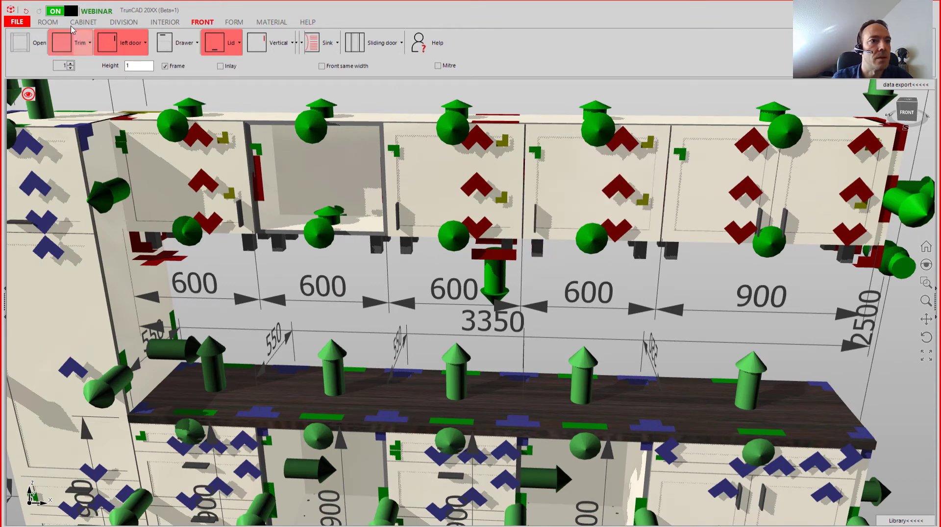
# Untick Plinthlegs for the upper wall cabinets and bring up the MATERIAL tab.
pyautogui.click(81, 22)
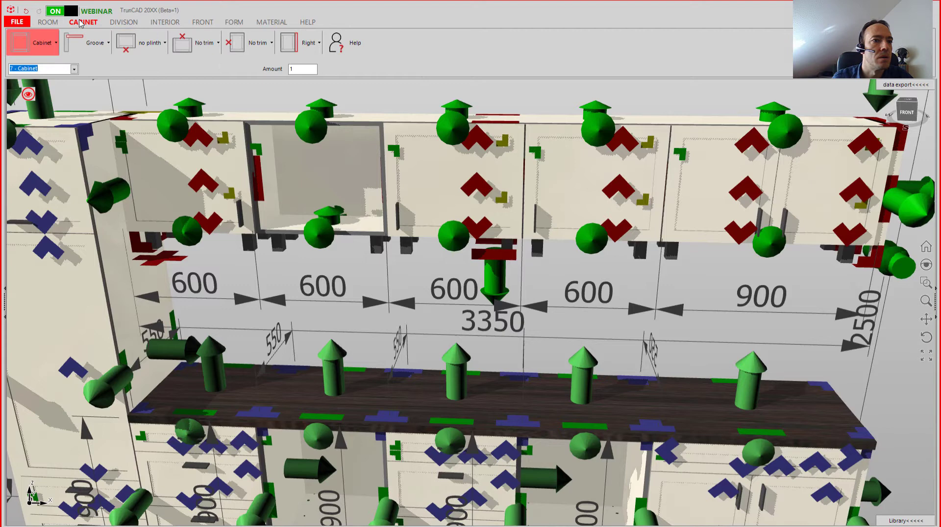
pyautogui.click(165, 52)
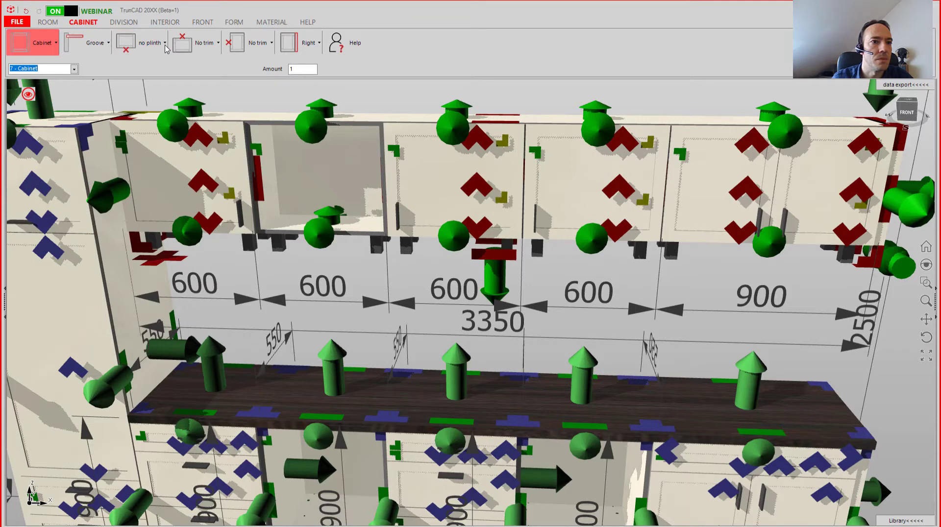
pyautogui.click(165, 49)
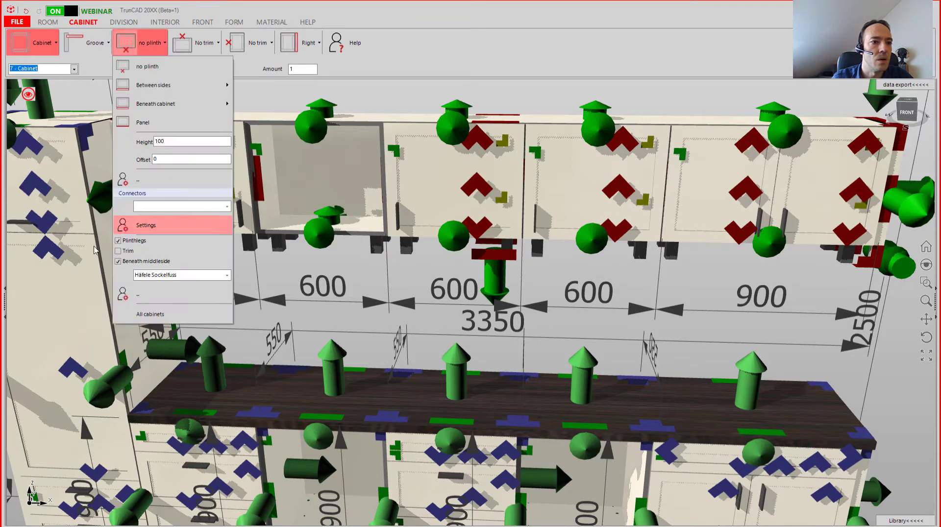
pyautogui.click(118, 241)
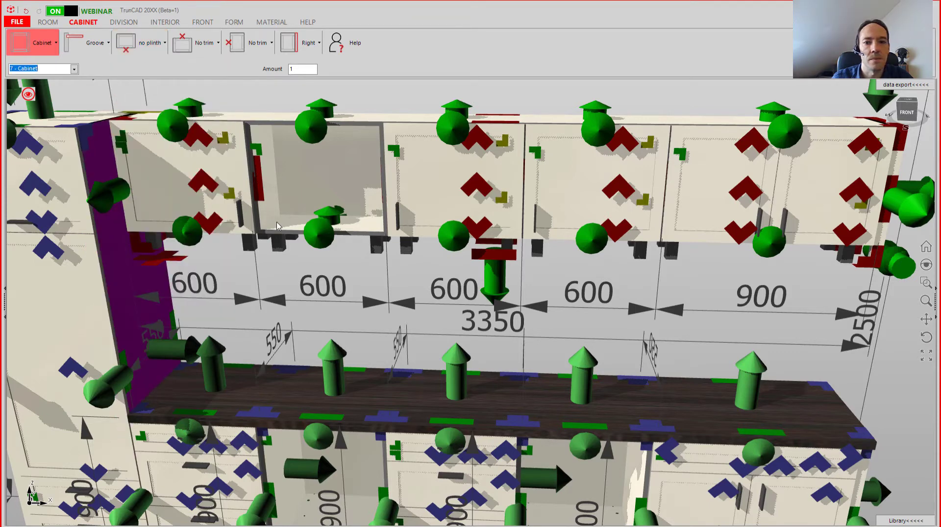
pyautogui.click(277, 226)
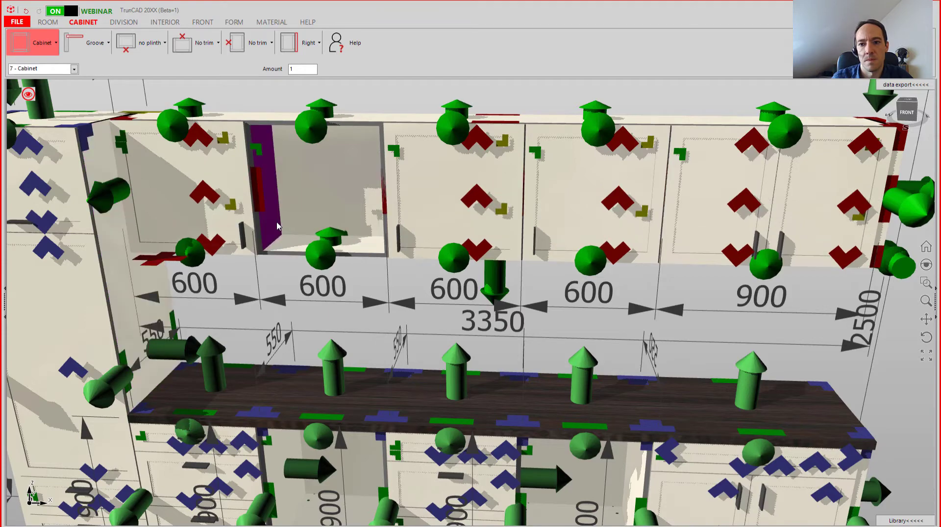
pyautogui.scroll(-3, 334, 211)
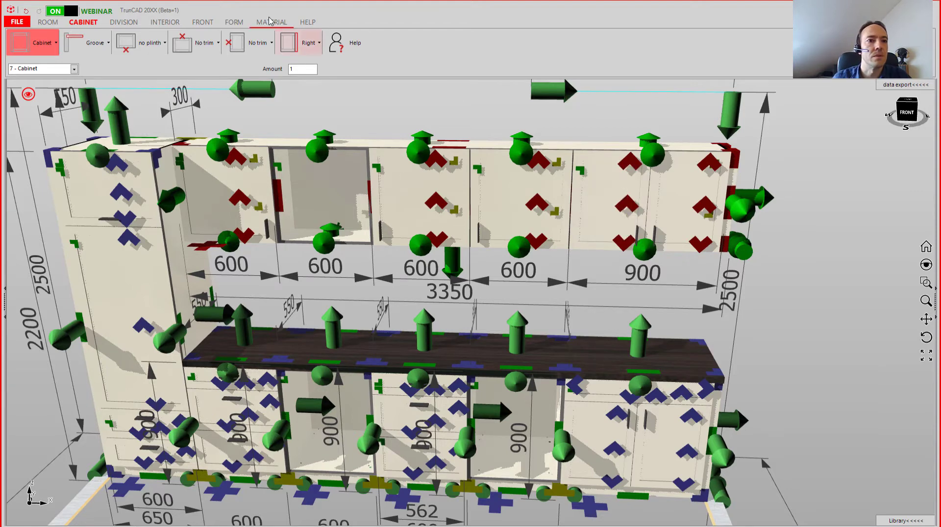
pyautogui.click(272, 22)
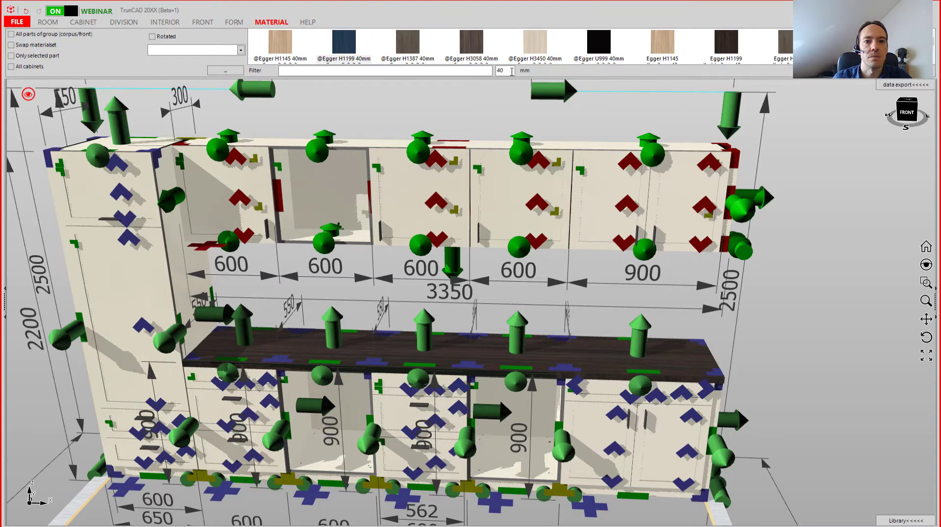
# Clear the 40 thickness filter, filter materials by 'gl' and tick Only selected part.
pyautogui.doubleClick(511, 72)
pyautogui.press('BackSpace')
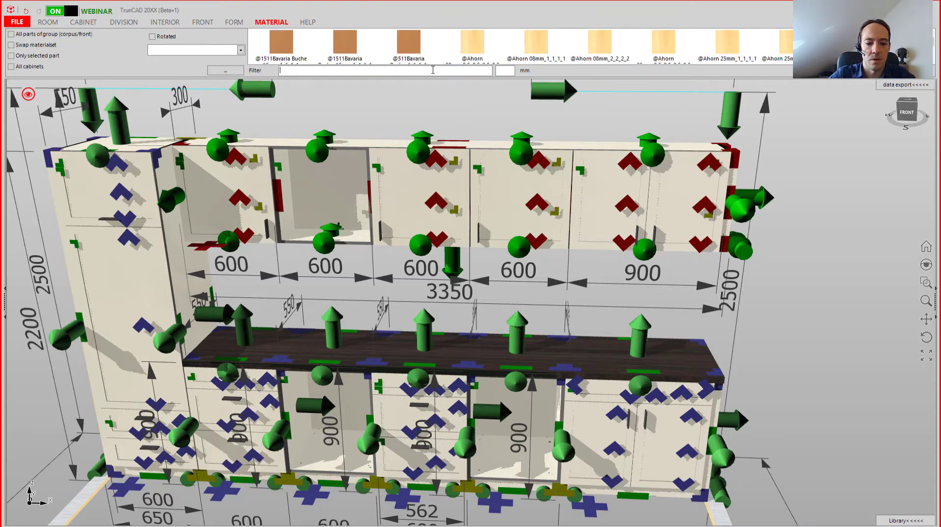
pyautogui.write('gl')
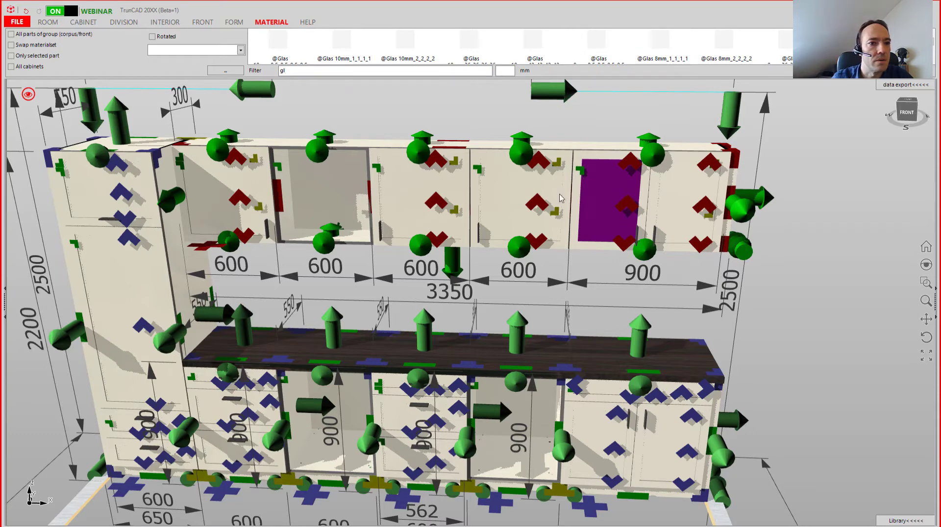
pyautogui.click(11, 56)
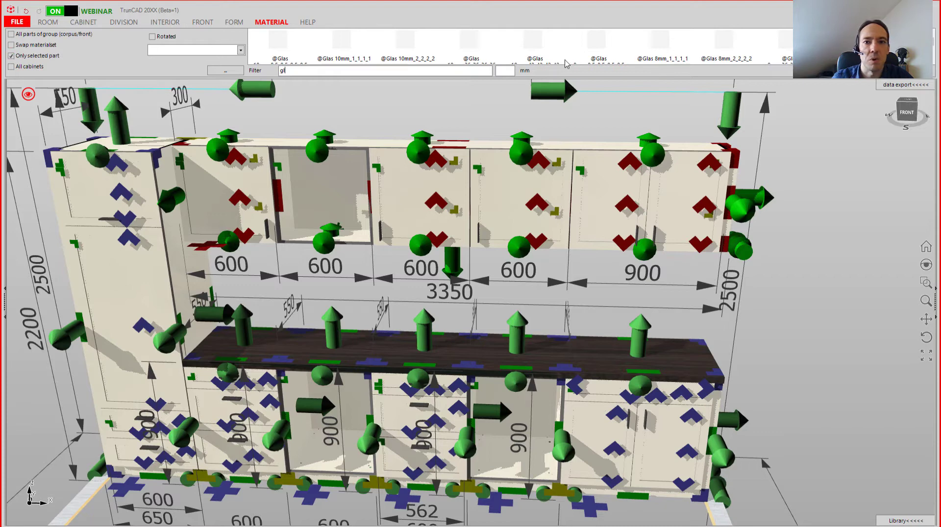
pyautogui.click(663, 43)
pyautogui.moveTo(662, 43); pyautogui.dragTo(616, 180)
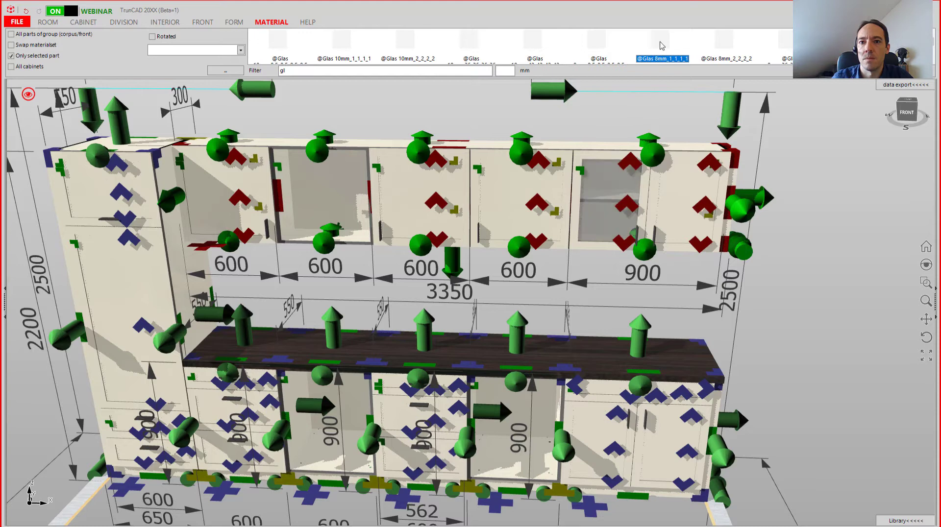
pyautogui.moveTo(663, 45); pyautogui.dragTo(692, 181)
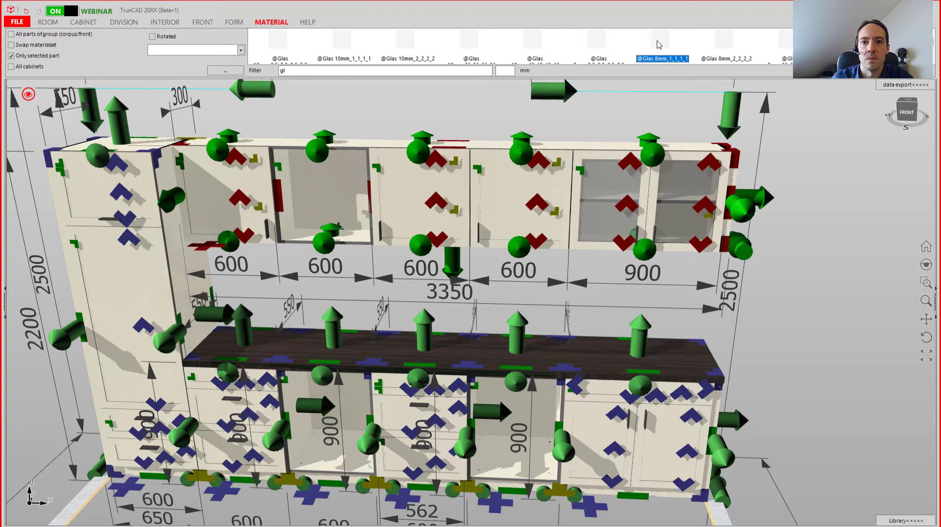
pyautogui.moveTo(659, 44); pyautogui.dragTo(528, 174)
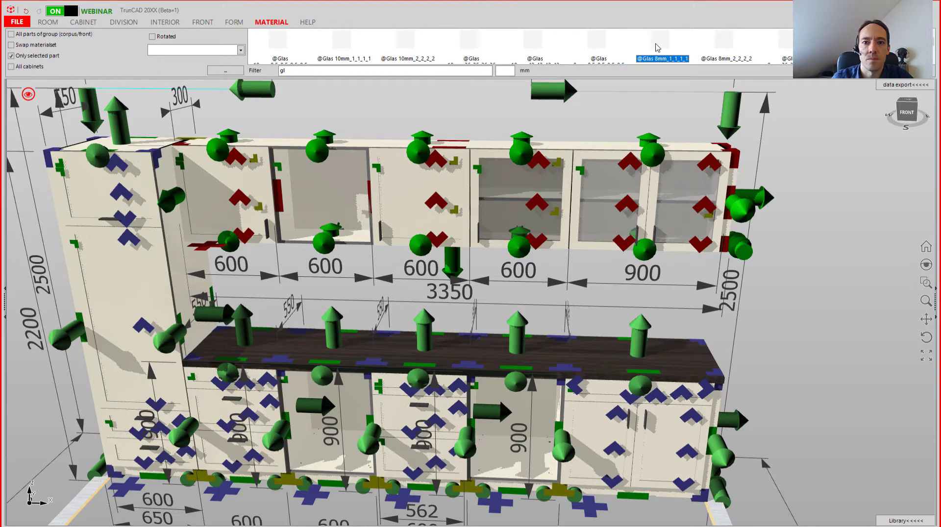
pyautogui.moveTo(658, 48); pyautogui.dragTo(432, 178)
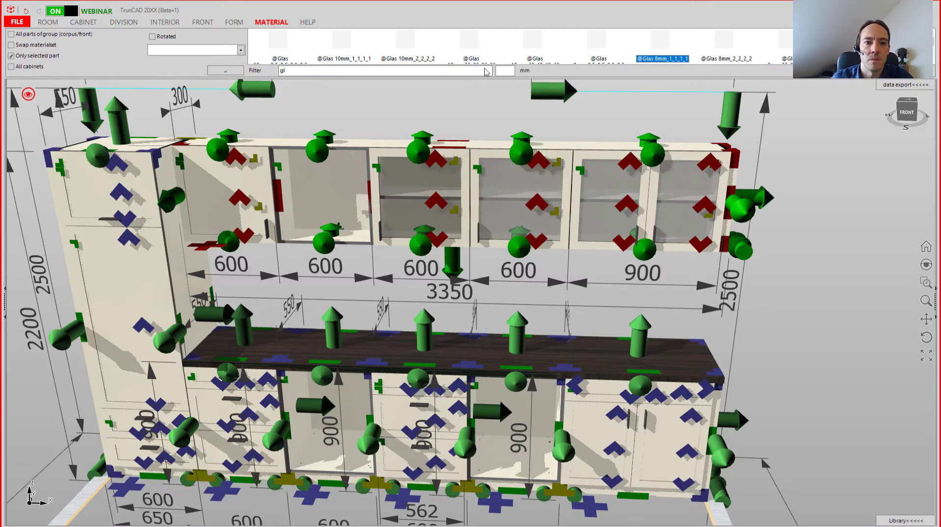
pyautogui.click(229, 180)
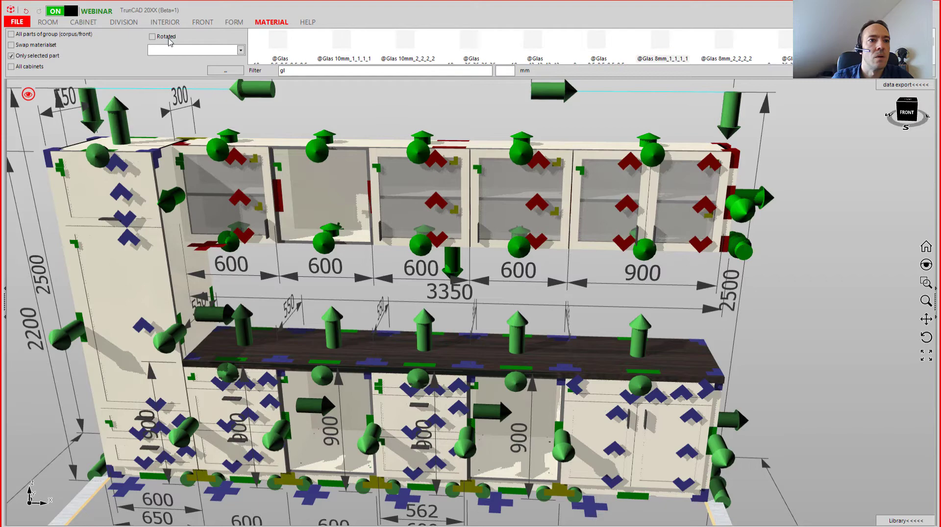
# Set the Vertical handle Distance left/right to 25 on the FRONT tab.
pyautogui.click(206, 24)
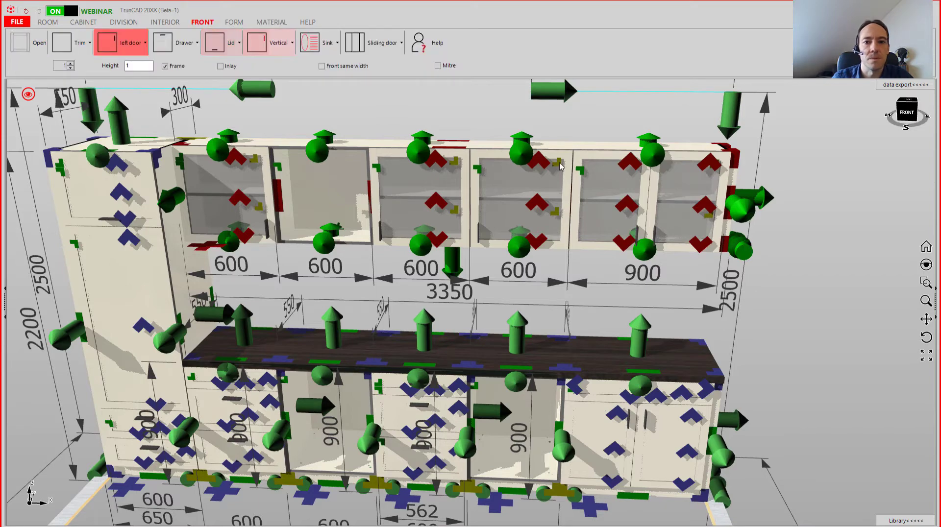
pyautogui.scroll(1, 480, 248)
pyautogui.scroll(2, 480, 248)
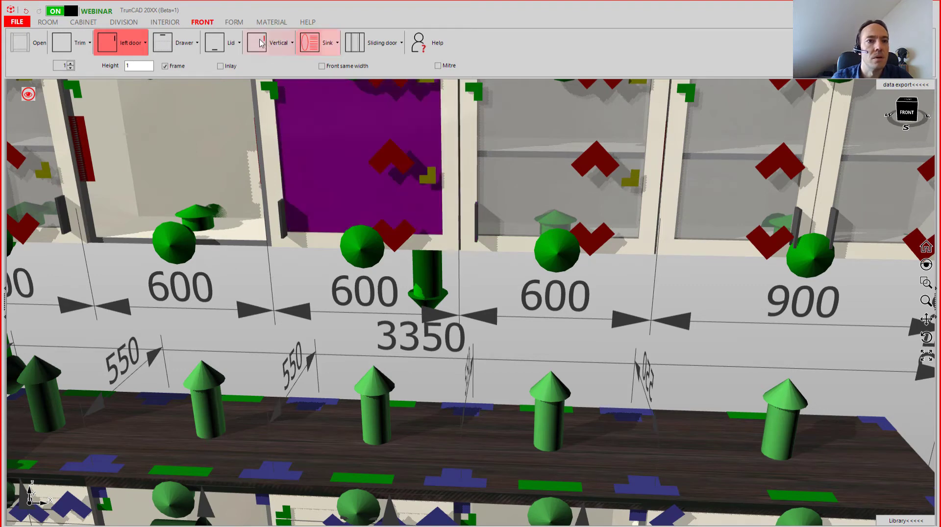
pyautogui.click(293, 44)
pyautogui.moveTo(351, 136)
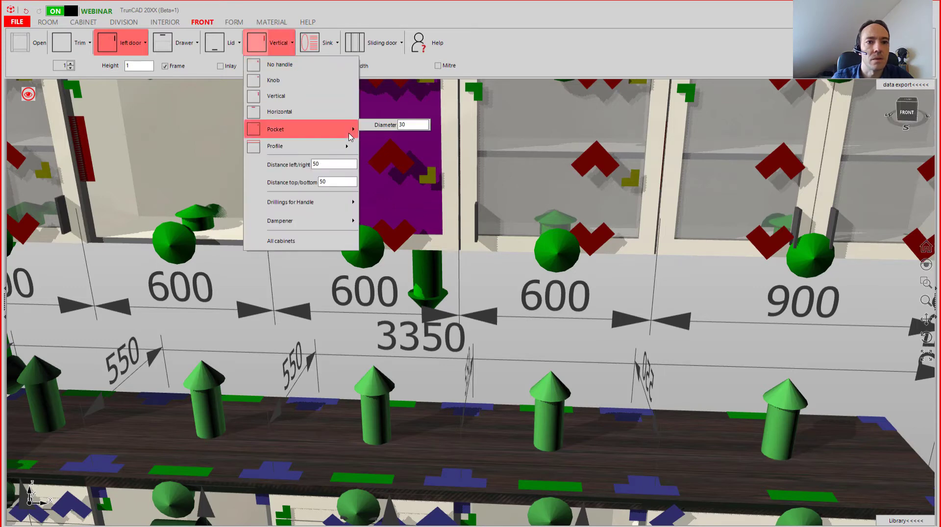
pyautogui.click(323, 164)
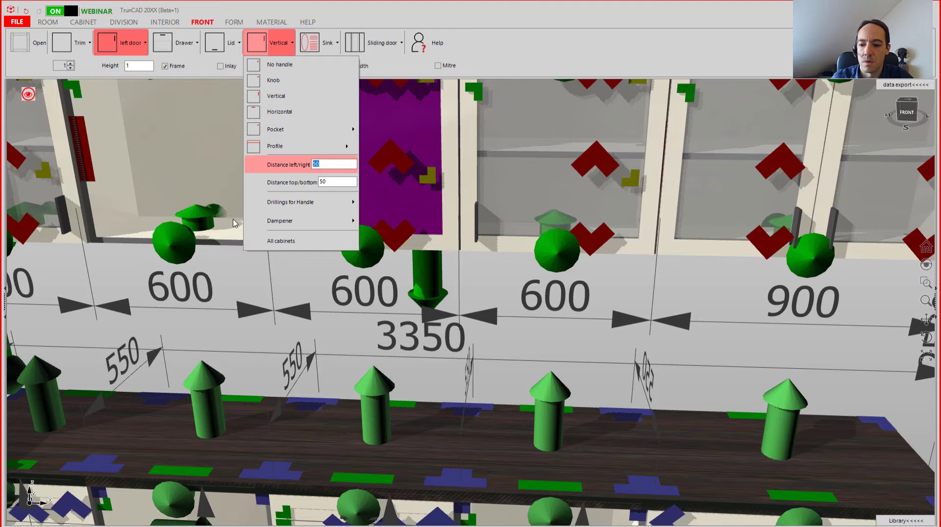
pyautogui.write('2')
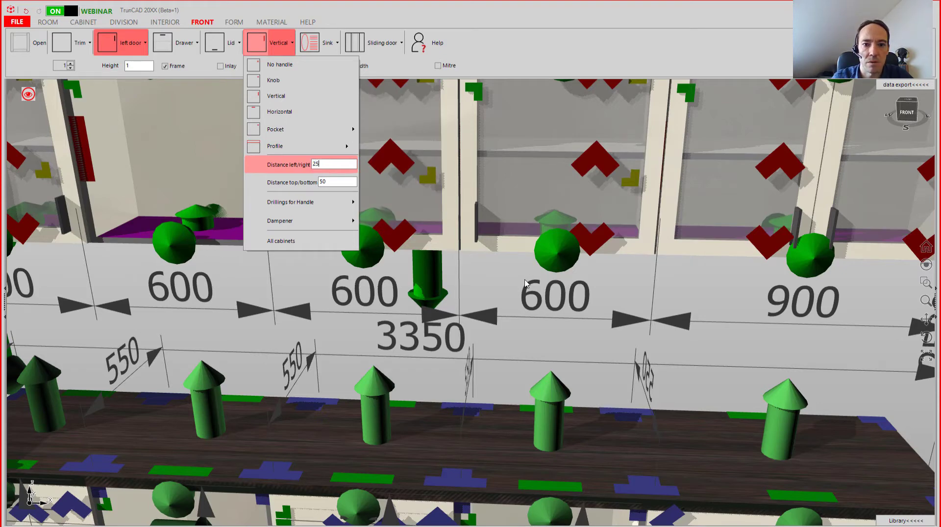
pyautogui.click(475, 300)
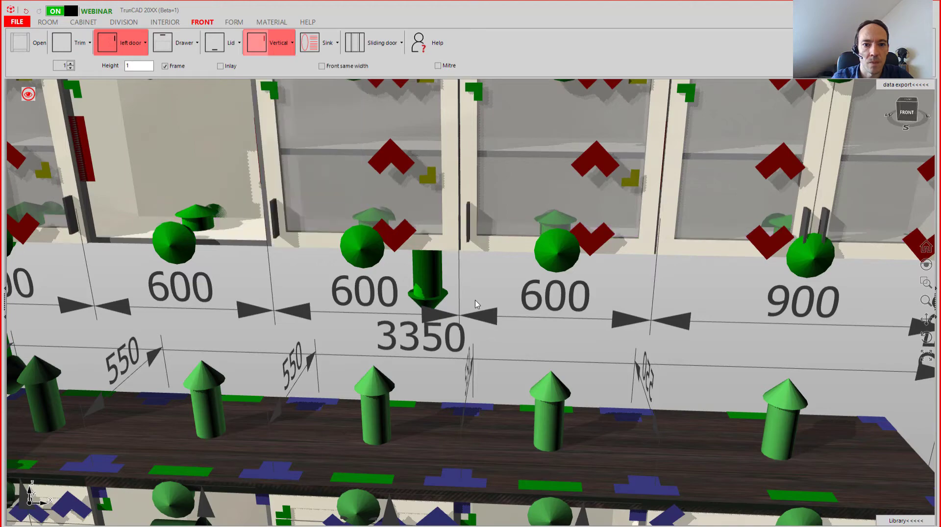
pyautogui.scroll(-2, 479, 167)
pyautogui.scroll(-4, 478, 166)
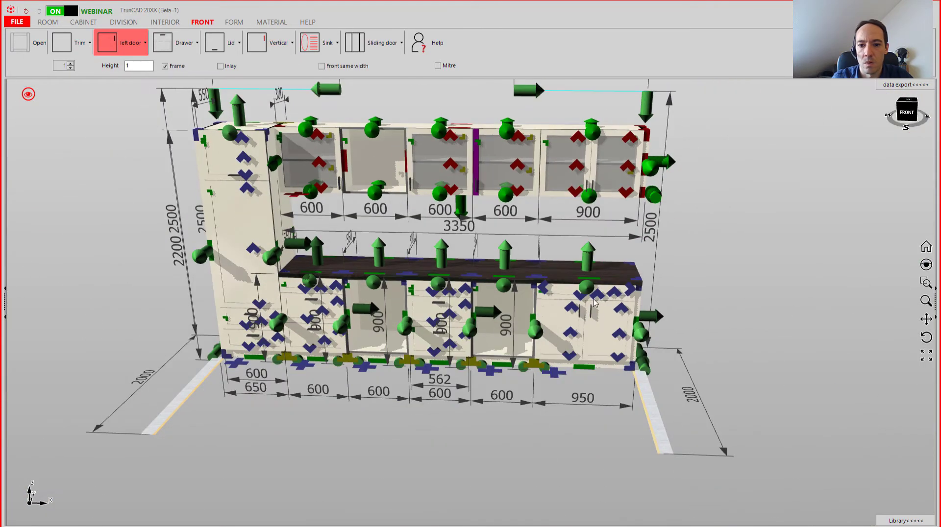
pyautogui.scroll(4, 608, 348)
# Put a left door in the empty base opening and set cabinet 6's handle left/right distance to 25.
pyautogui.click(609, 349)
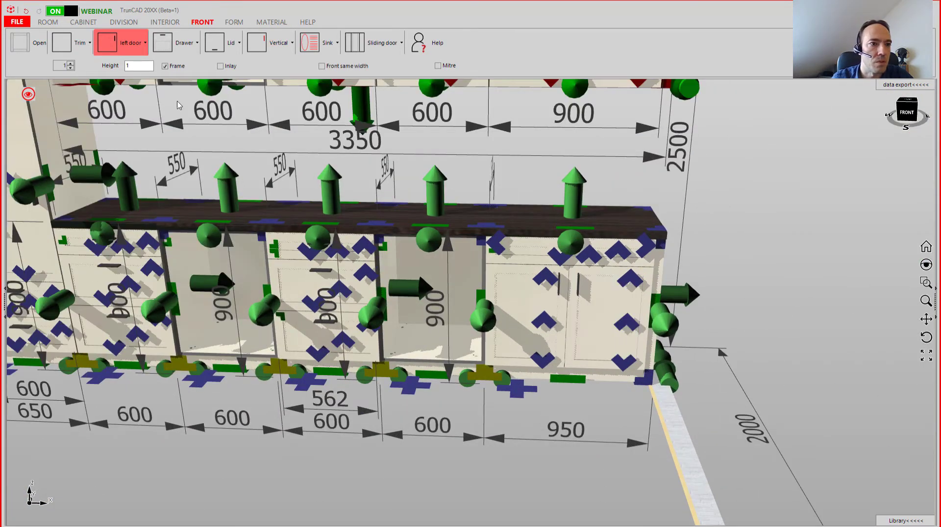
pyautogui.click(83, 22)
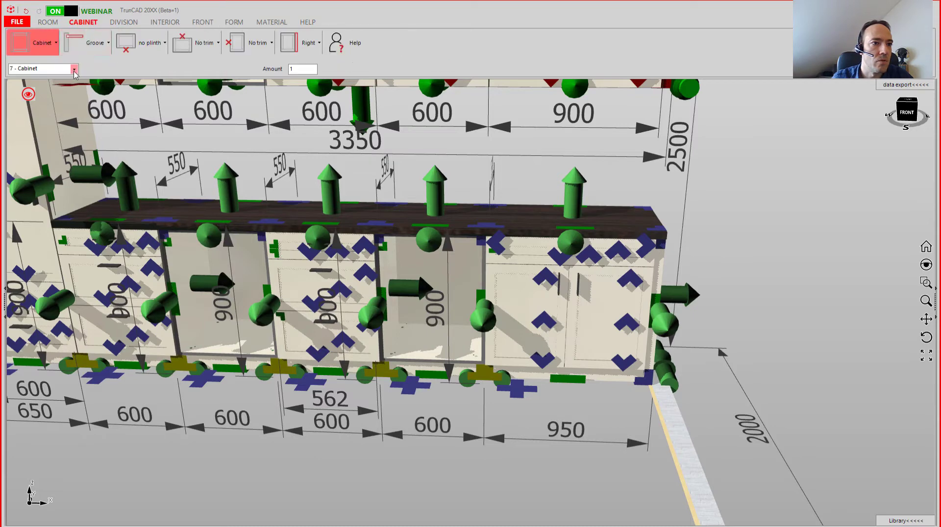
pyautogui.click(74, 69)
pyautogui.click(52, 121)
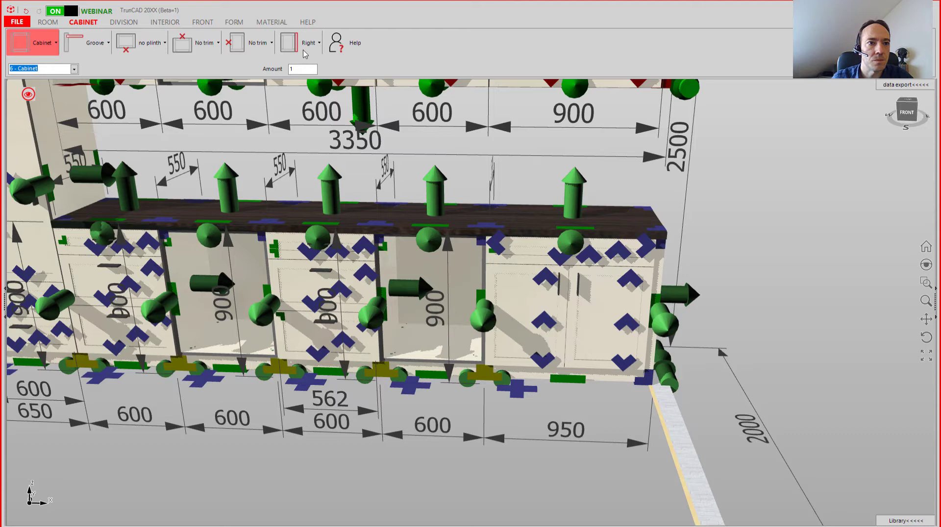
pyautogui.click(234, 23)
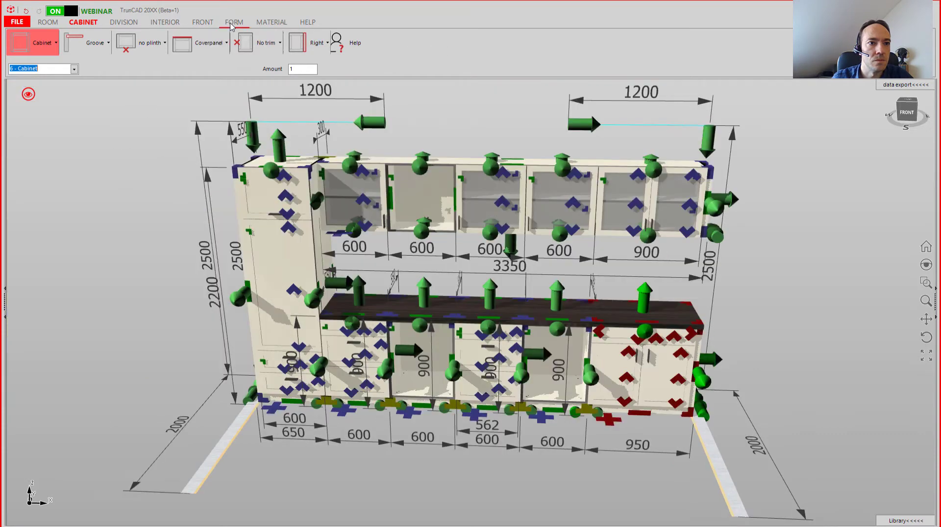
pyautogui.click(203, 23)
pyautogui.click(289, 49)
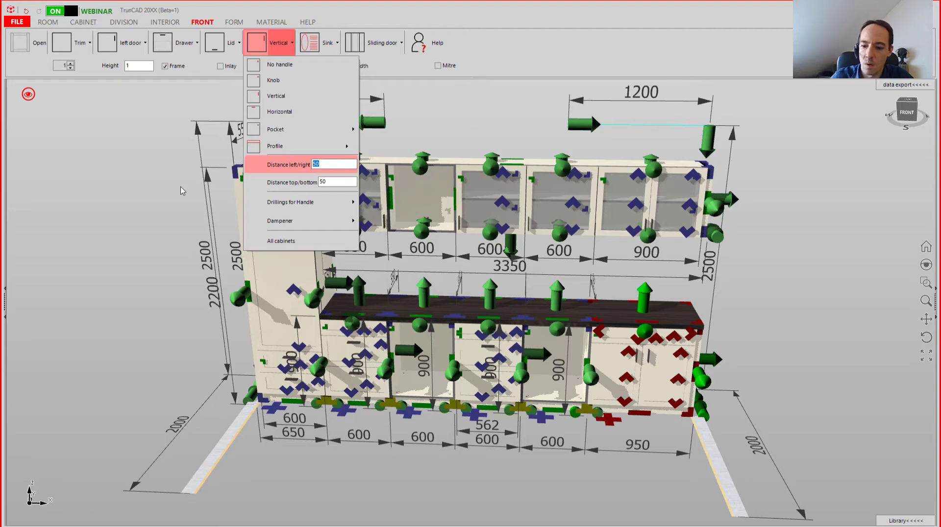
pyautogui.write('25')
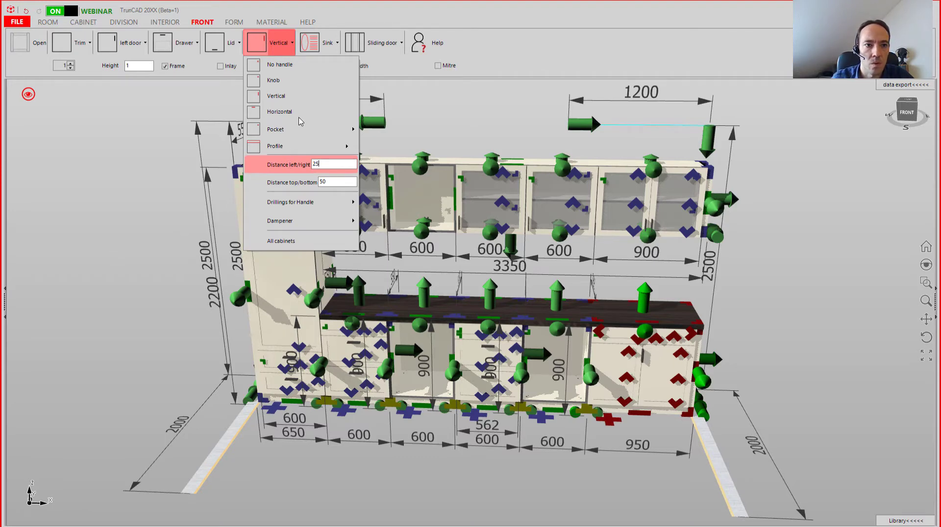
pyautogui.click(91, 32)
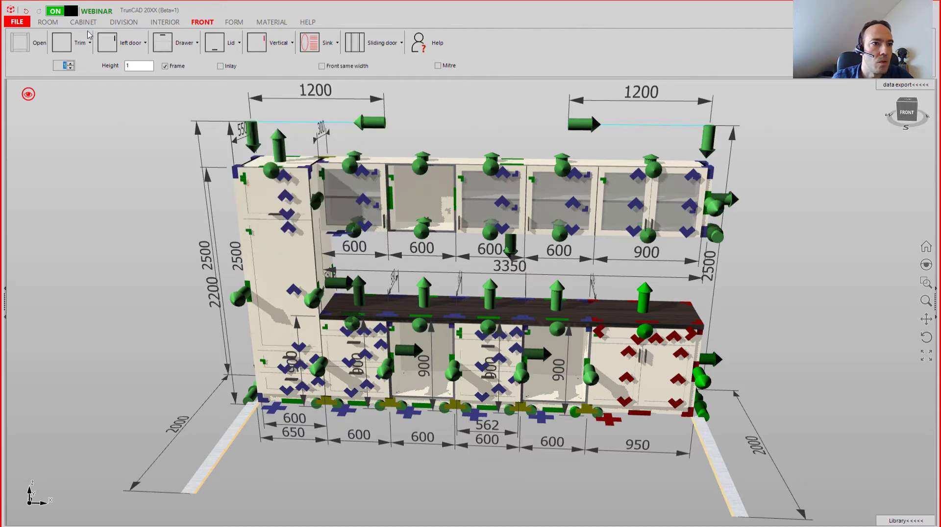
# Select cabinet 4 and set its vertical handle top/bottom distance to 25.
pyautogui.click(84, 22)
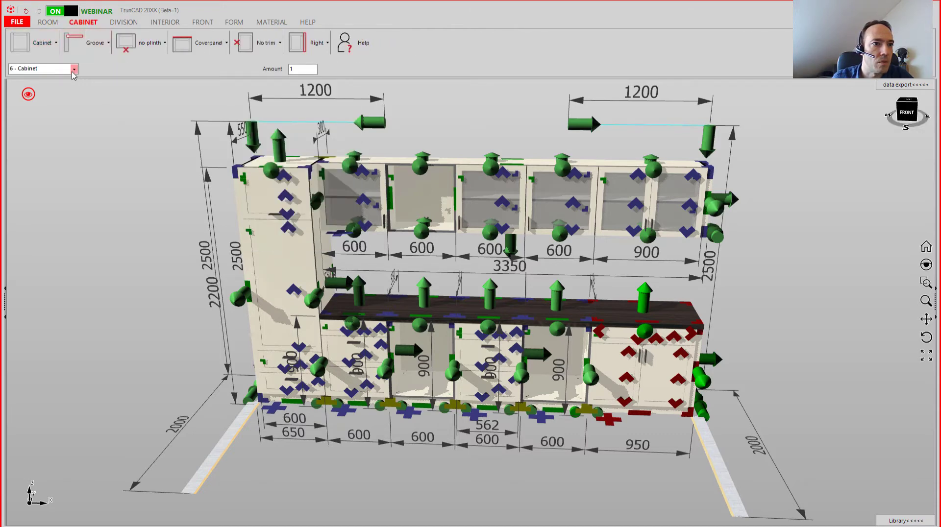
pyautogui.click(74, 69)
pyautogui.click(43, 113)
pyautogui.press('Up')
pyautogui.press('Up')
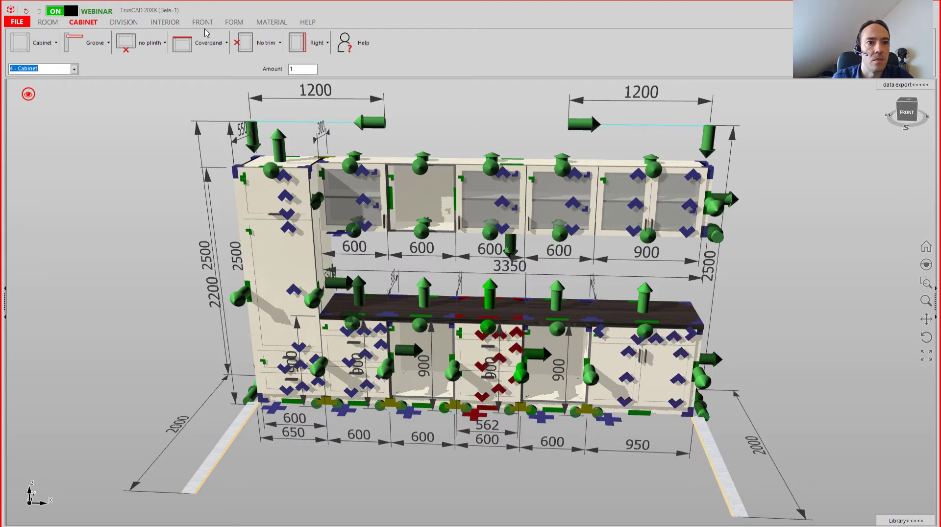
pyautogui.click(202, 22)
pyautogui.click(279, 42)
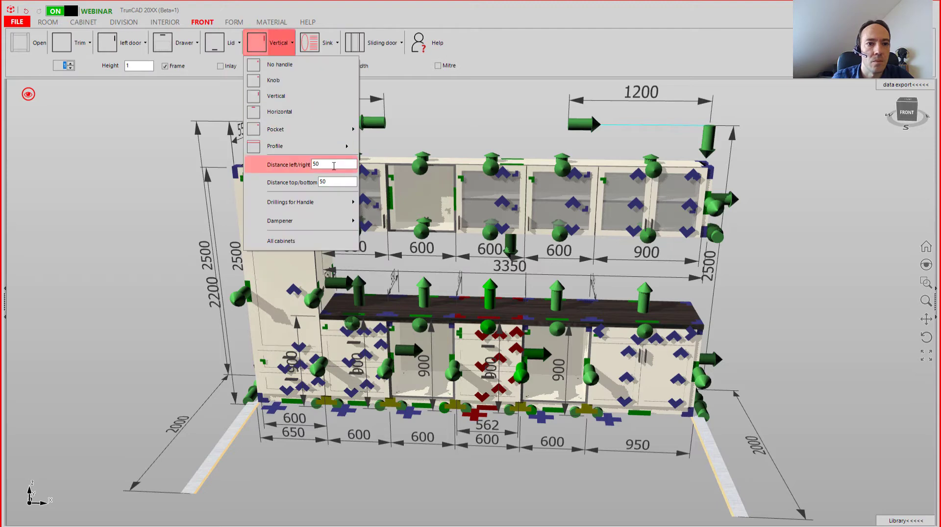
pyautogui.click(295, 181)
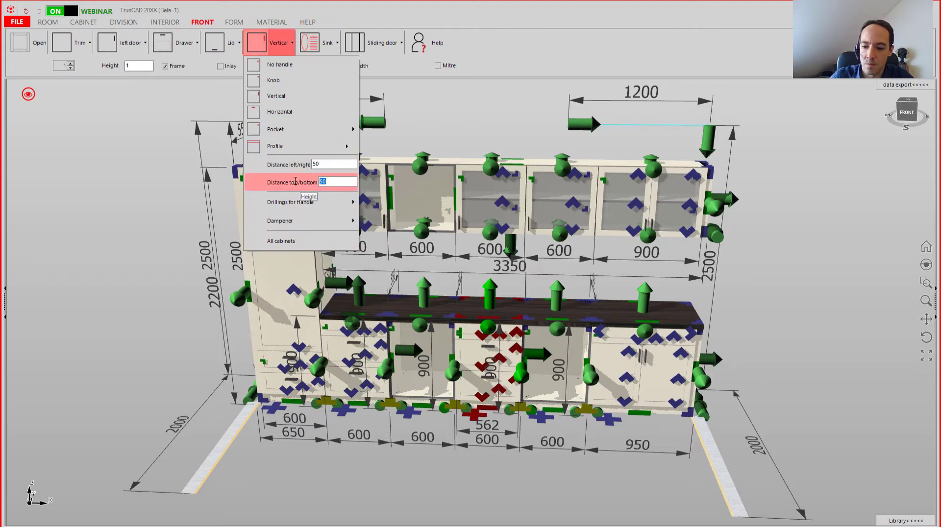
pyautogui.write('2')
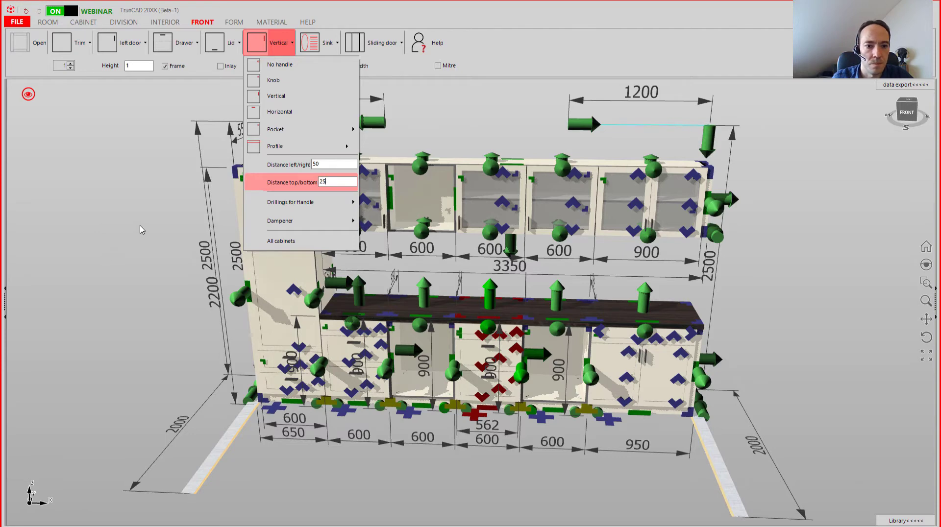
pyautogui.press('Return')
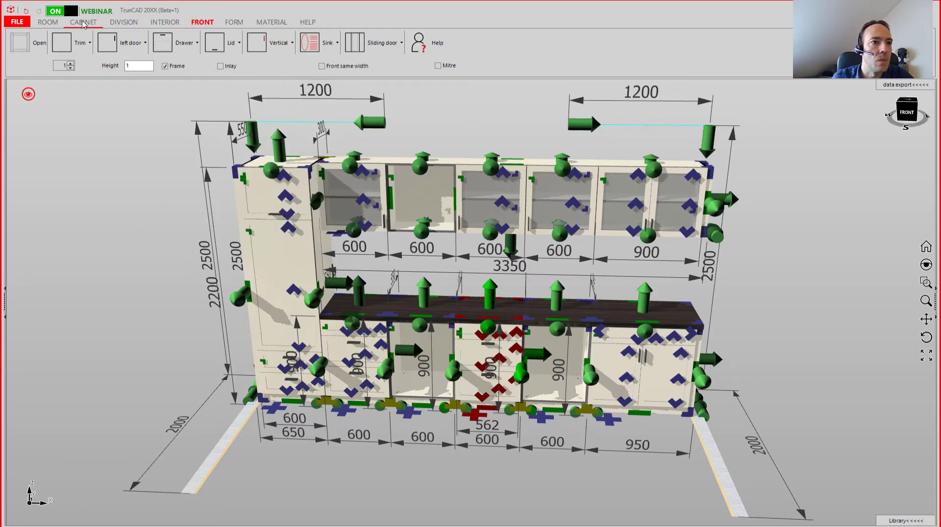
# Set the vertical handle top/bottom distance on cabinet 2 to 25.
pyautogui.click(84, 23)
pyautogui.click(73, 69)
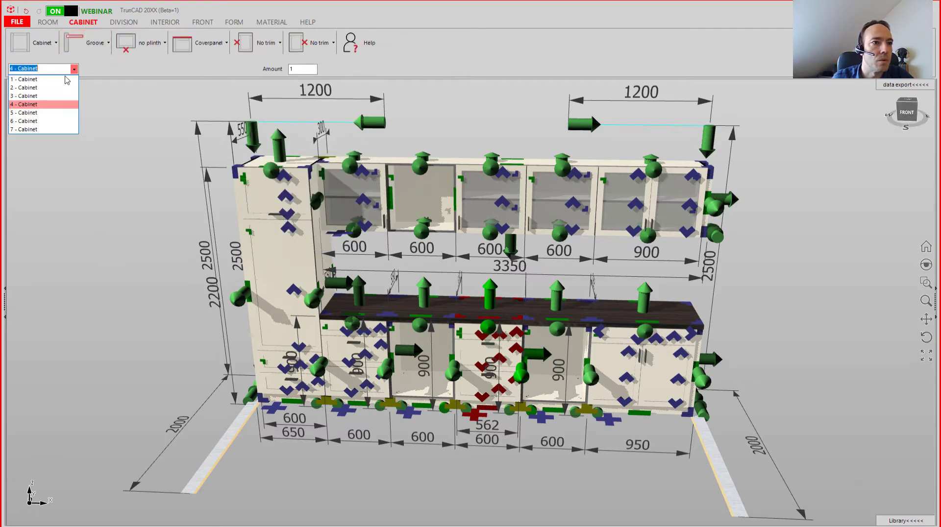
pyautogui.click(54, 88)
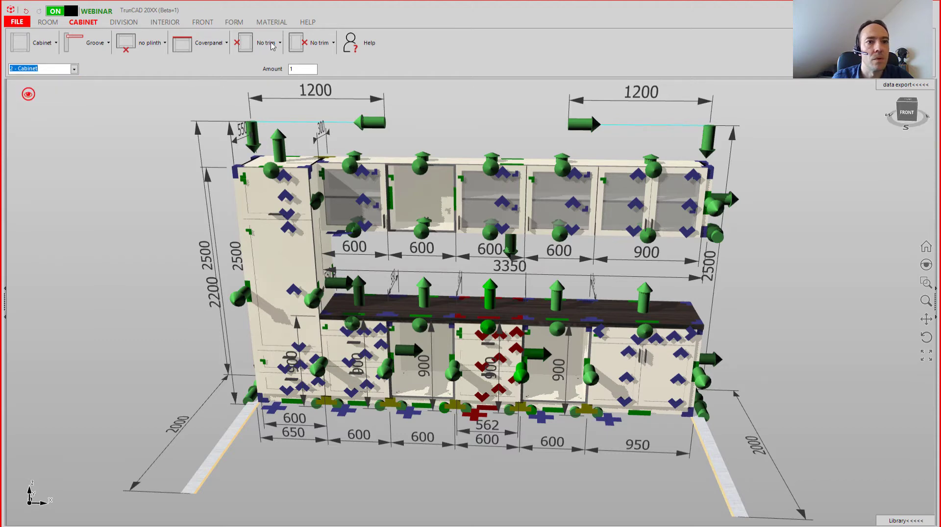
pyautogui.click(210, 23)
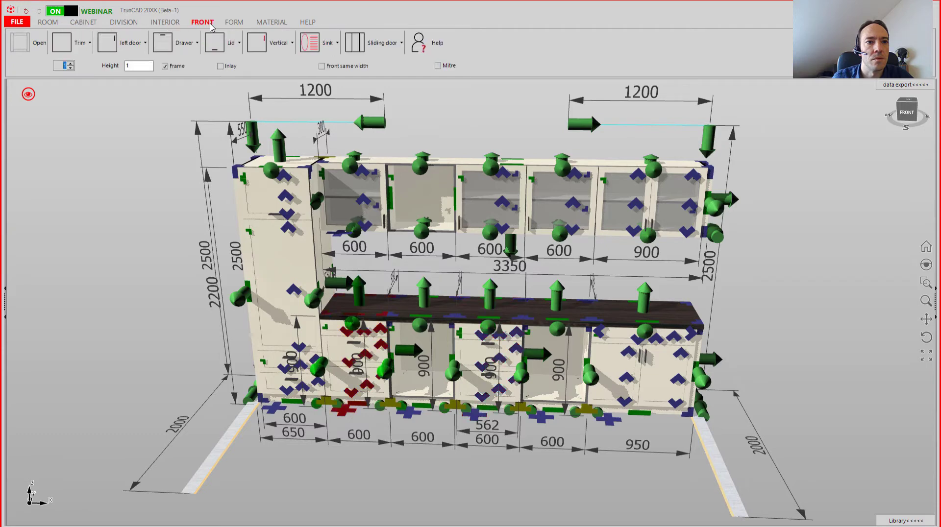
pyautogui.click(293, 44)
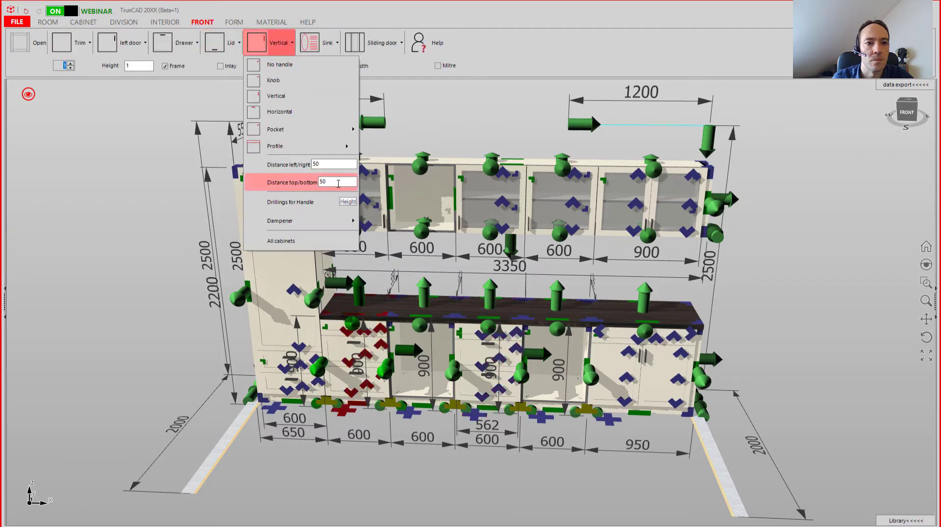
pyautogui.click(321, 183)
pyautogui.moveTo(303, 197)
pyautogui.write('2')
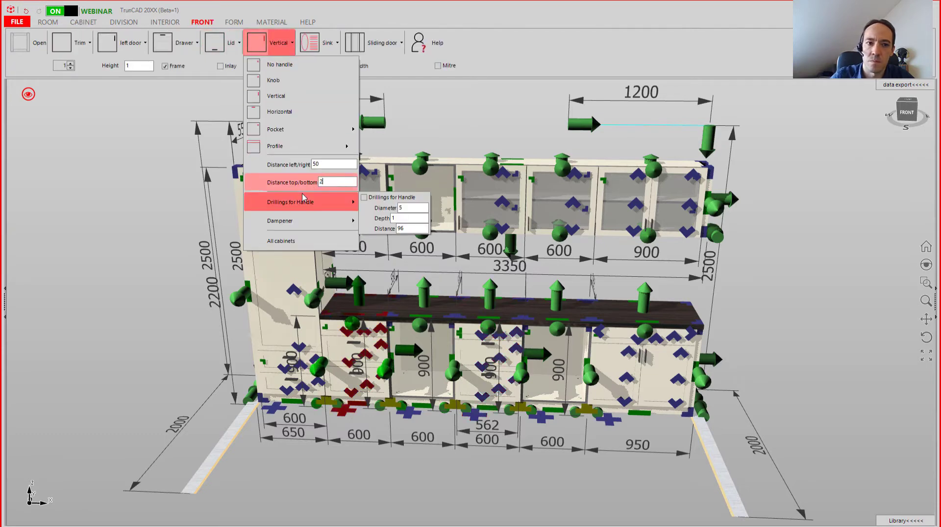
pyautogui.write('5')
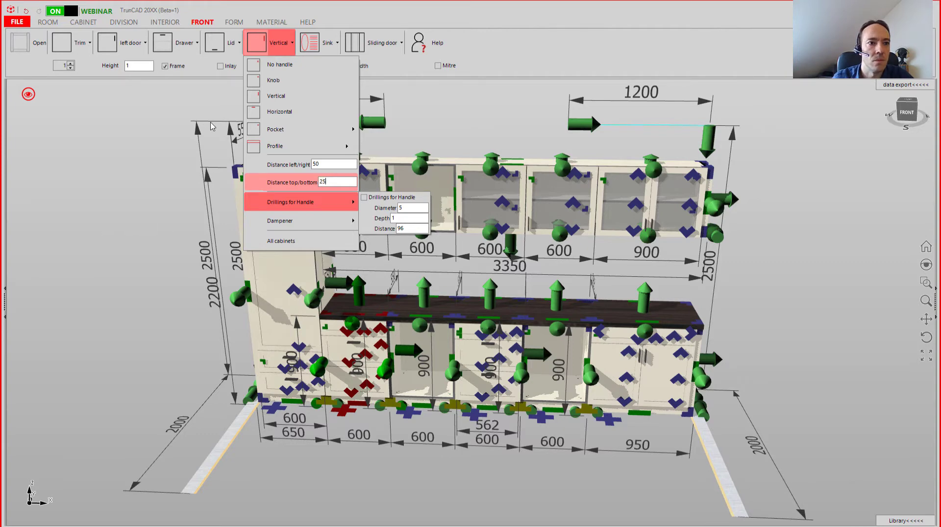
pyautogui.press('Return')
# Set both left/right and top/bottom handle distances on tall cabinet 1 to 25 and apply.
pyautogui.click(84, 23)
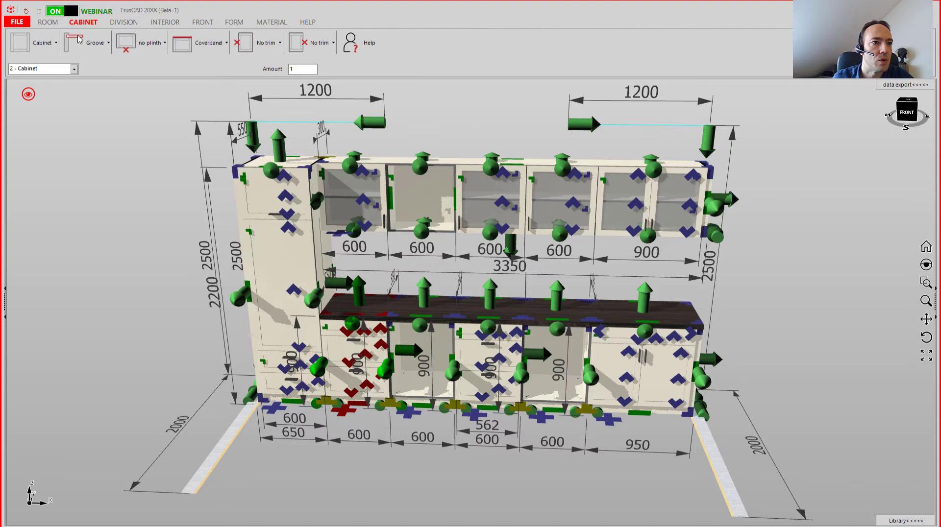
pyautogui.click(74, 69)
pyautogui.click(65, 80)
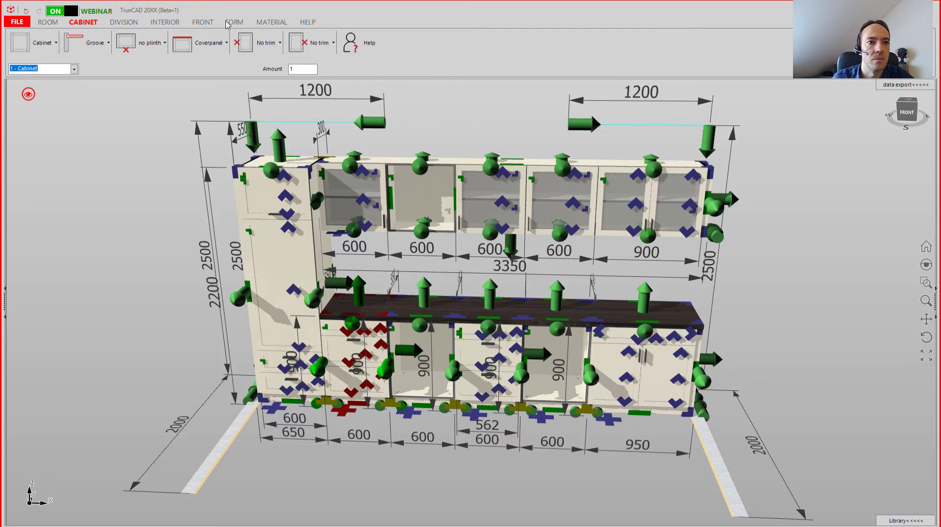
pyautogui.click(211, 25)
pyautogui.click(293, 44)
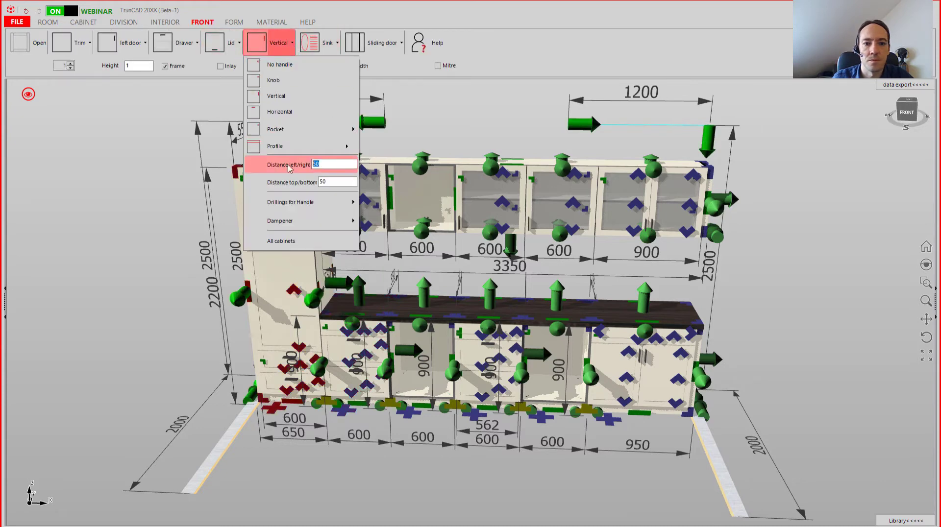
pyautogui.write('2')
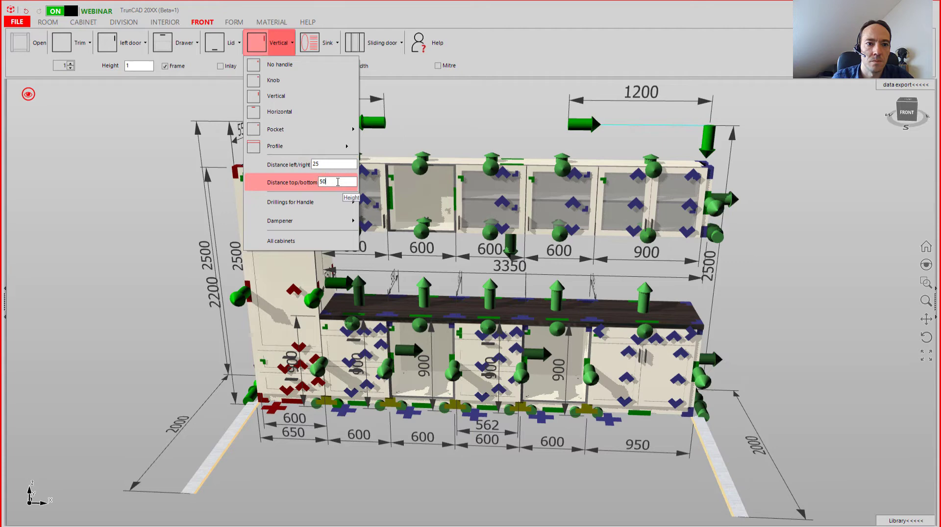
pyautogui.write('2')
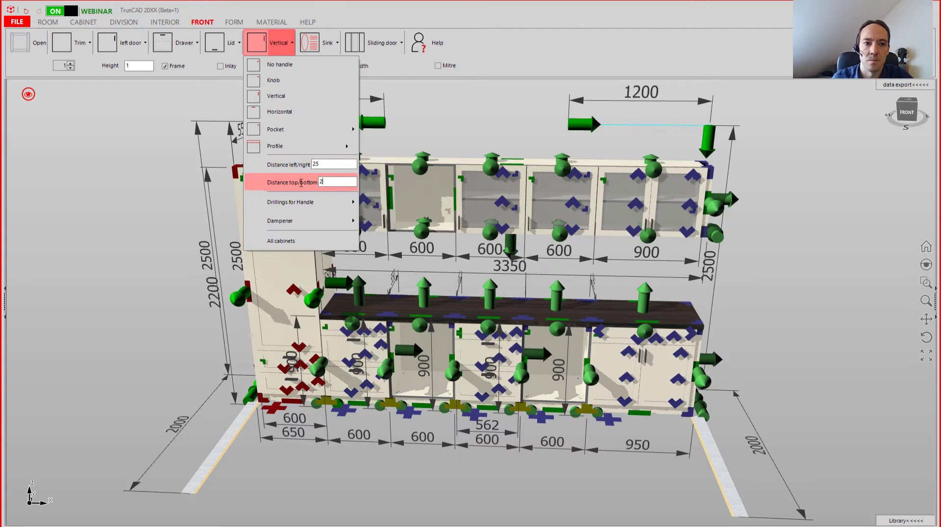
pyautogui.write('5')
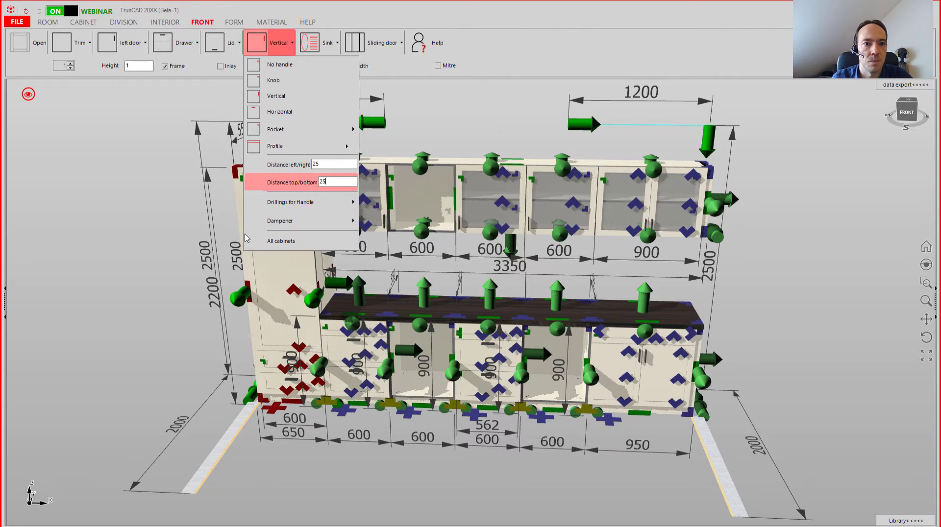
pyautogui.click(104, 214)
pyautogui.scroll(3, 404, 168)
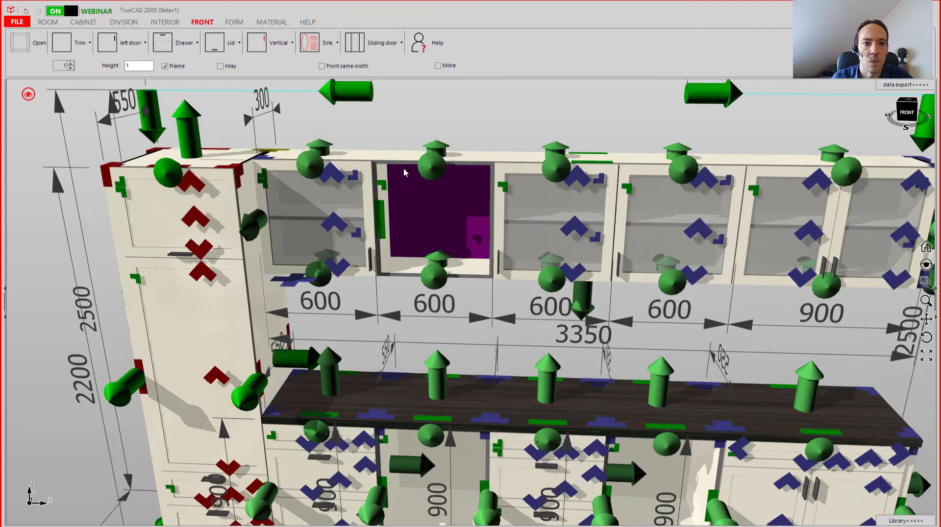
pyautogui.moveTo(404, 169)
pyautogui.mouseDown(button='middle')
pyautogui.moveTo(413, 195)
pyautogui.moveTo(413, 101)
pyautogui.moveTo(391, 197)
pyautogui.moveTo(405, 176)
pyautogui.mouseUp(button='middle')
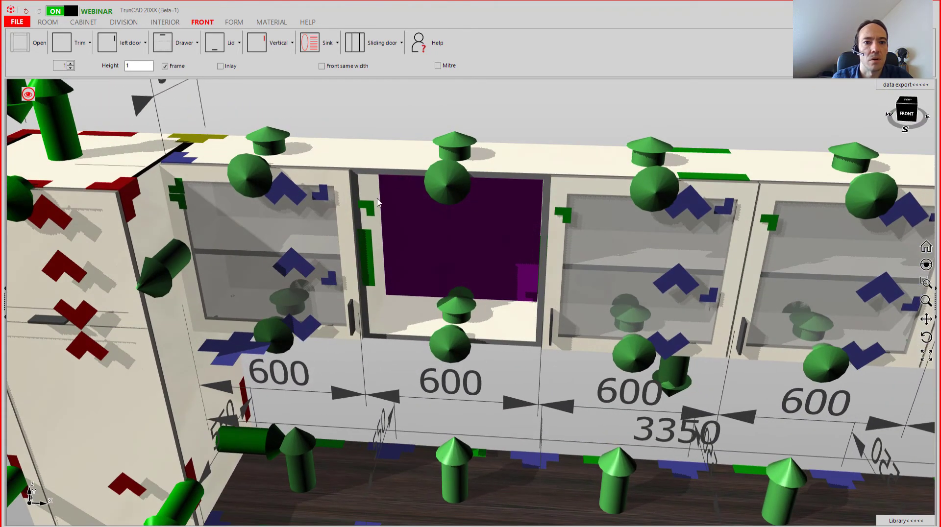
pyautogui.rightClick(705, 180)
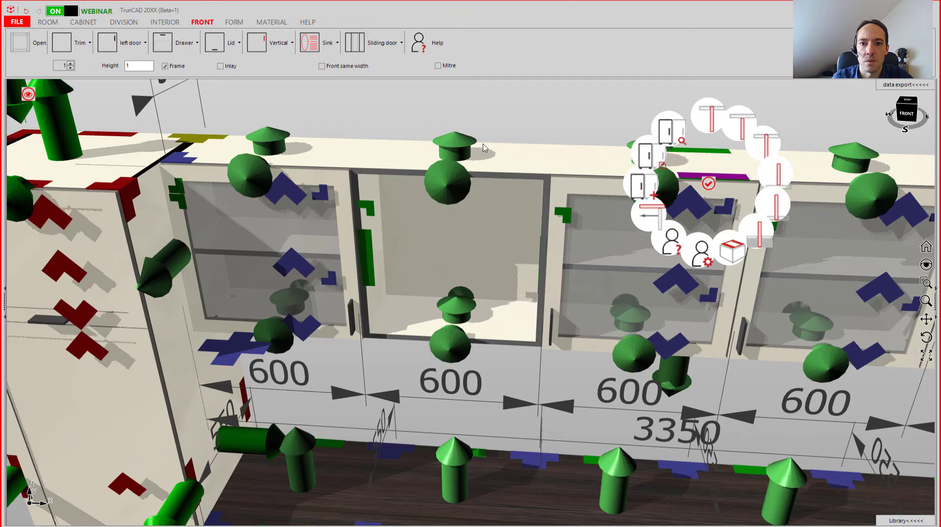
pyautogui.scroll(-5, 490, 152)
pyautogui.scroll(5, 536, 164)
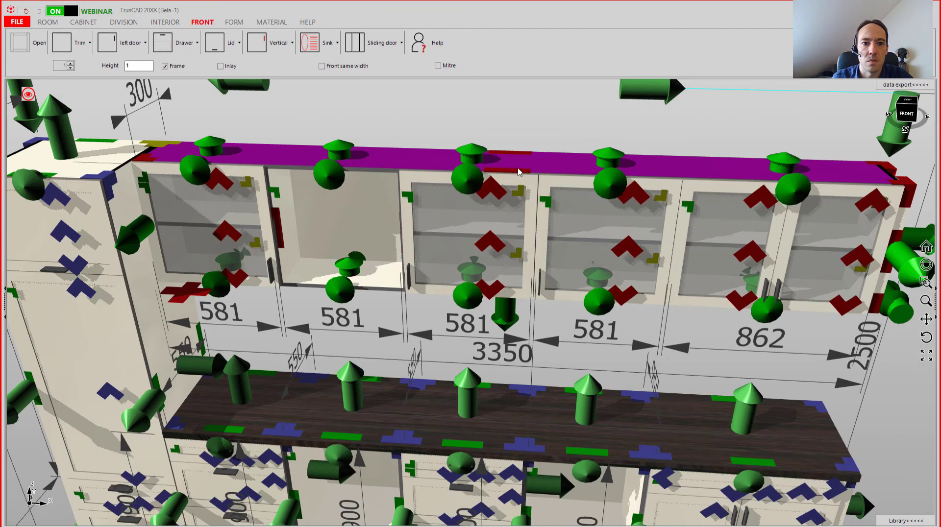
pyautogui.moveTo(440, 186); pyautogui.dragTo(478, 189, button='middle')
pyautogui.scroll(4, 517, 179)
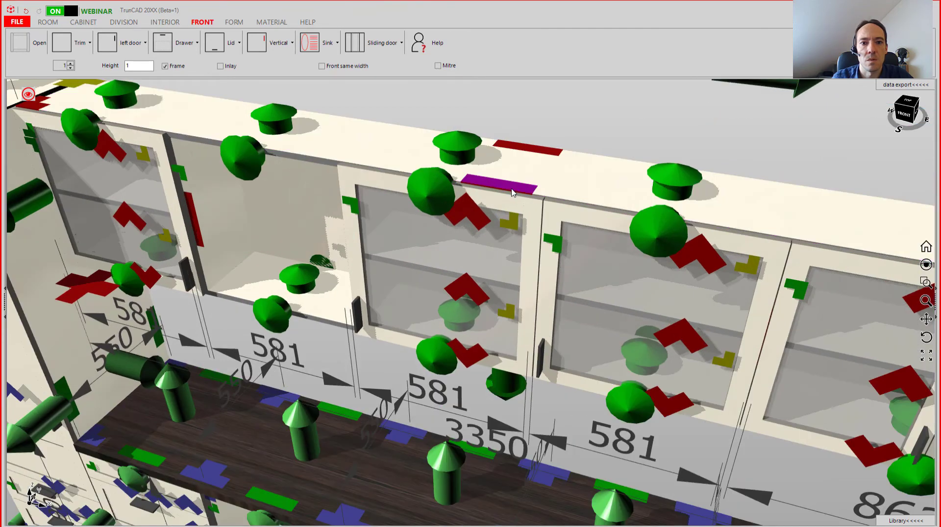
pyautogui.click(512, 192)
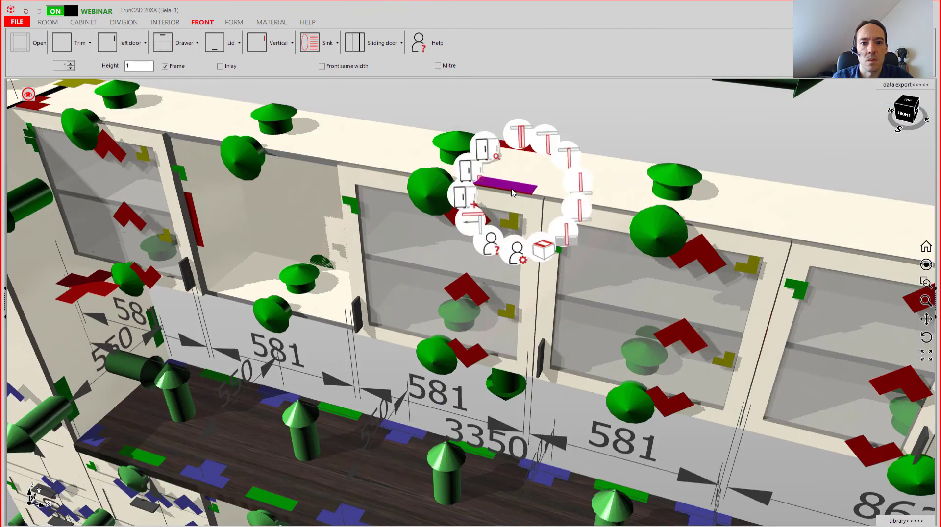
pyautogui.click(521, 134)
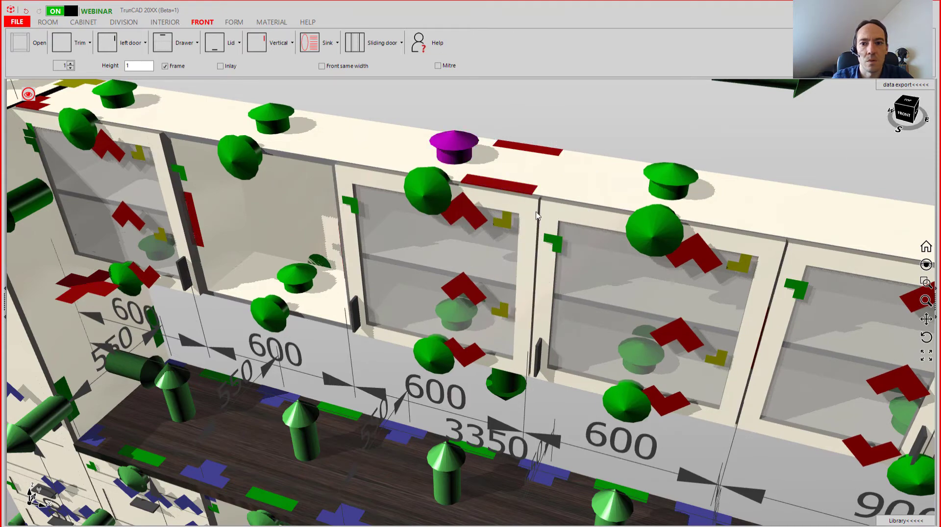
pyautogui.moveTo(278, 216)
pyautogui.mouseDown(button='middle')
pyautogui.moveTo(290, 214)
pyautogui.moveTo(313, 165)
pyautogui.moveTo(301, 174)
pyautogui.moveTo(293, 214)
pyautogui.mouseUp(button='middle')
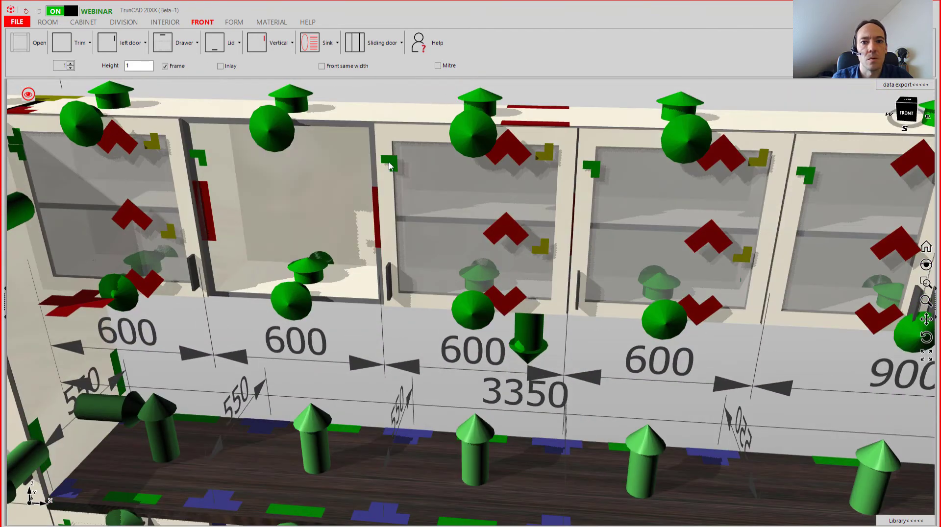
pyautogui.scroll(-2, 406, 190)
pyautogui.scroll(1, 515, 143)
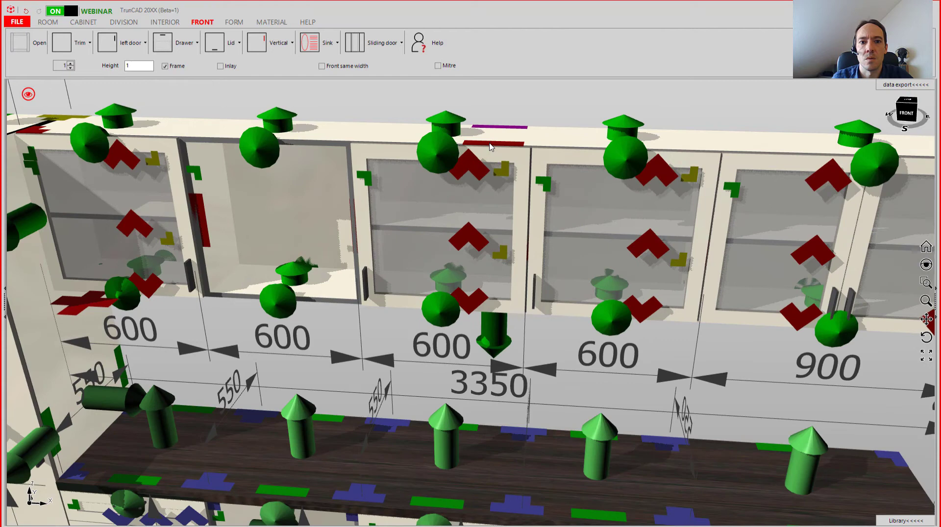
pyautogui.rightClick(493, 146)
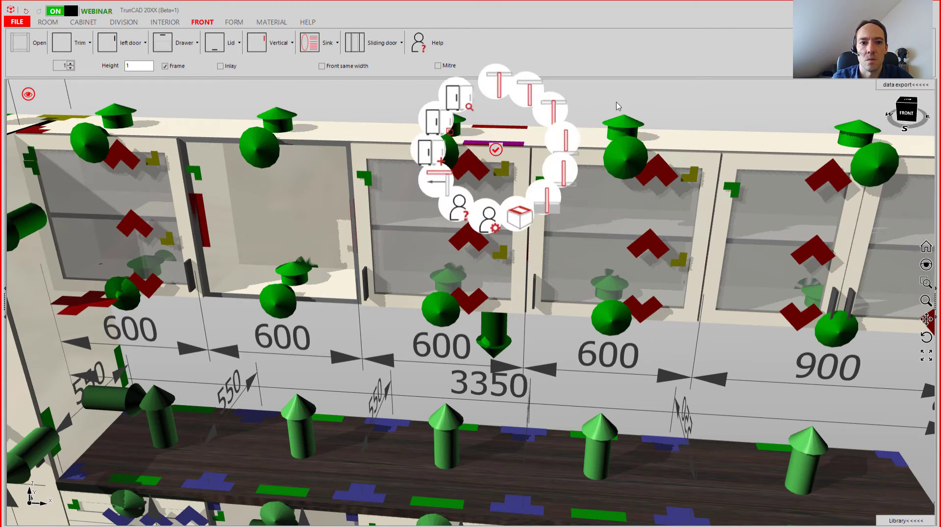
pyautogui.click(617, 107)
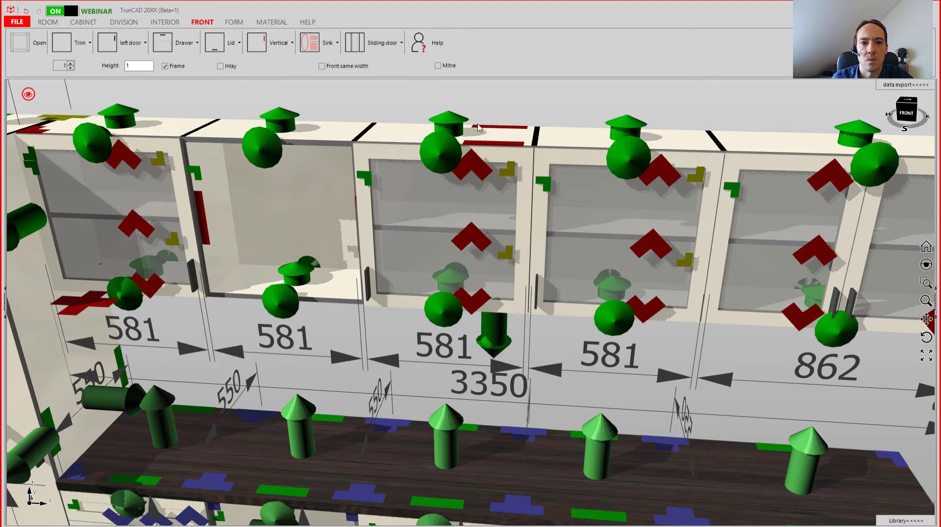
pyautogui.rightClick(491, 146)
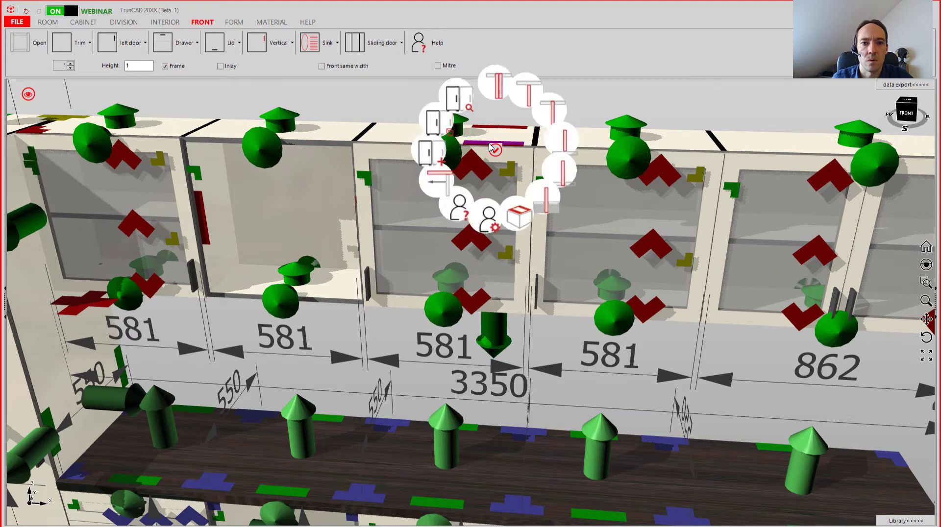
pyautogui.click(499, 93)
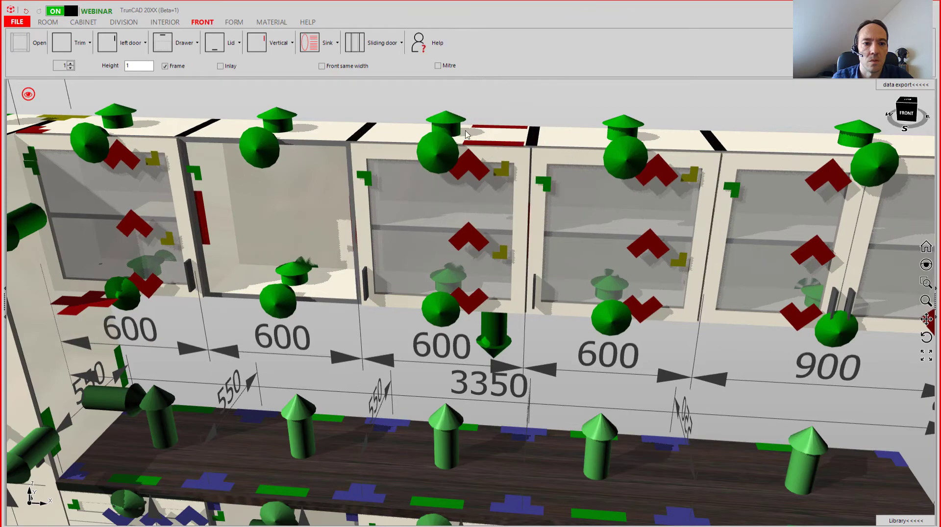
pyautogui.moveTo(498, 92); pyautogui.dragTo(439, 219, button='middle')
pyautogui.click(486, 165)
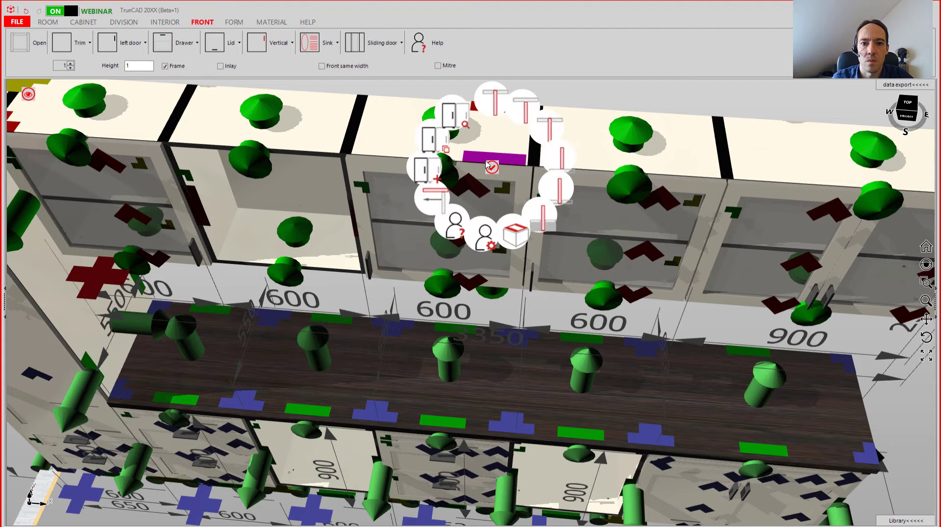
pyautogui.click(559, 193)
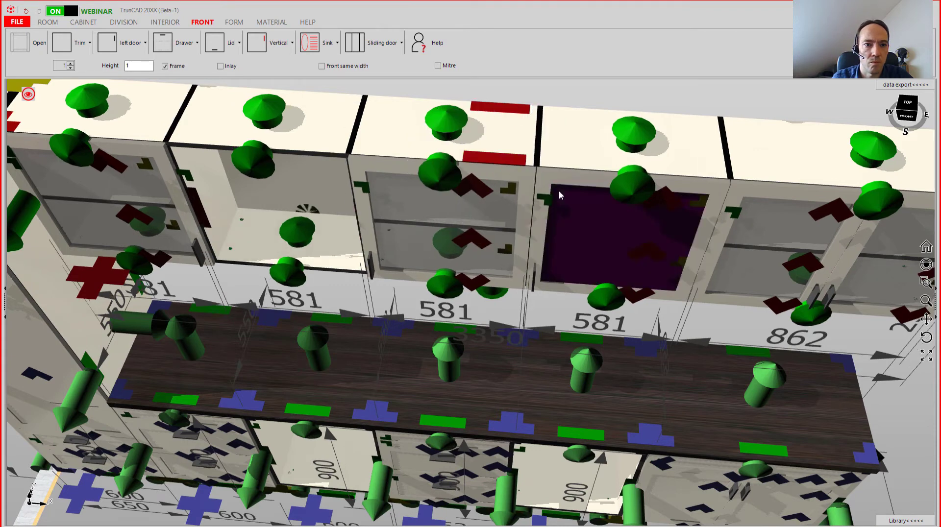
pyautogui.click(508, 163)
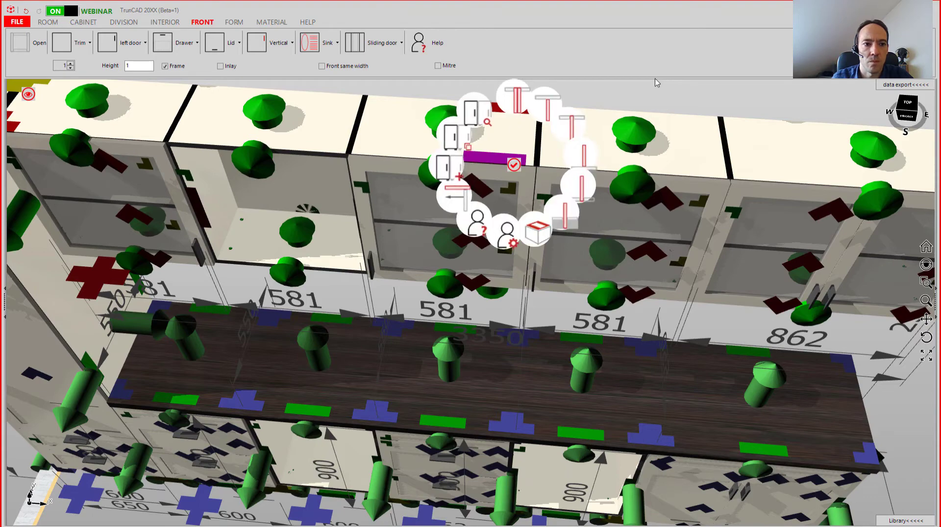
pyautogui.hotkey('ctrl', 'z')
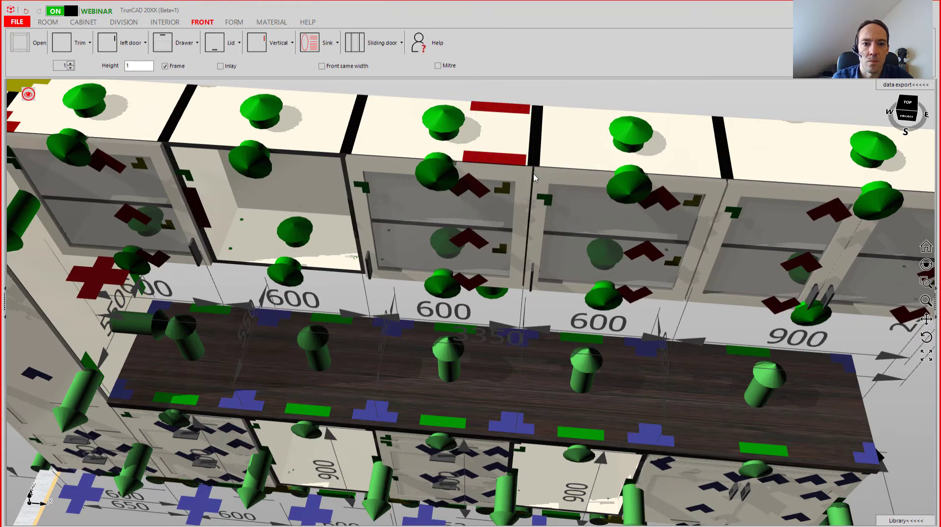
pyautogui.moveTo(534, 177); pyautogui.dragTo(542, 131, button='middle')
pyautogui.scroll(2, 456, 247)
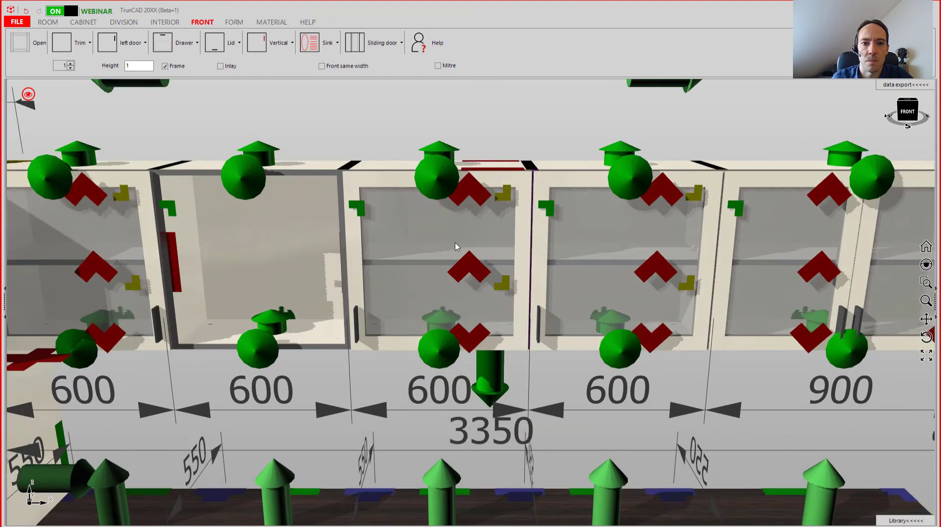
# Insert a sink into the worktop of the right-hand 950 base cabinet, viewed obliquely.
pyautogui.scroll(-3, 422, 271)
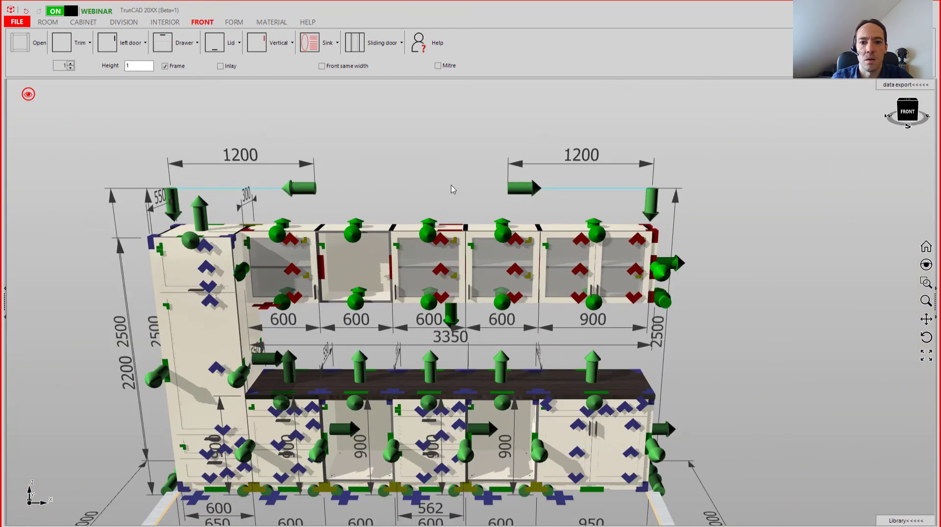
pyautogui.moveTo(436, 194); pyautogui.dragTo(443, 213, button='middle')
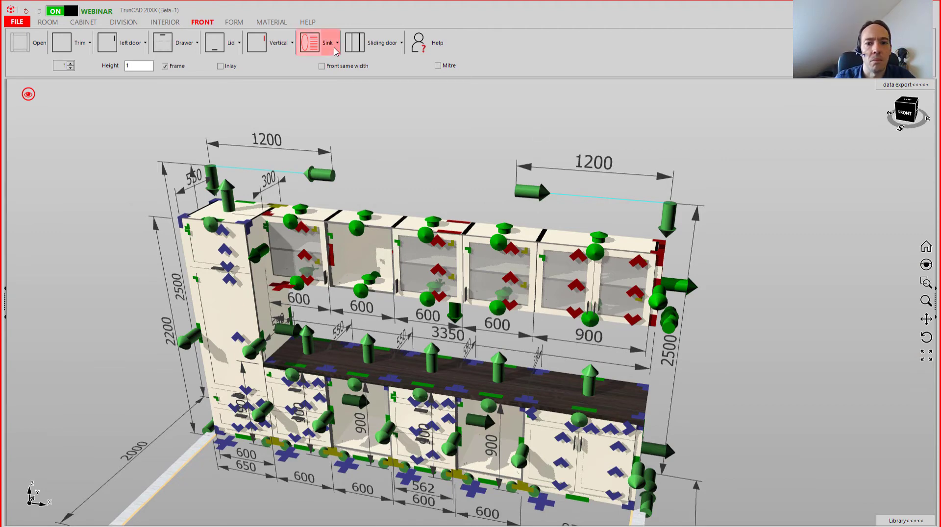
pyautogui.click(377, 43)
pyautogui.scroll(-1, 414, 172)
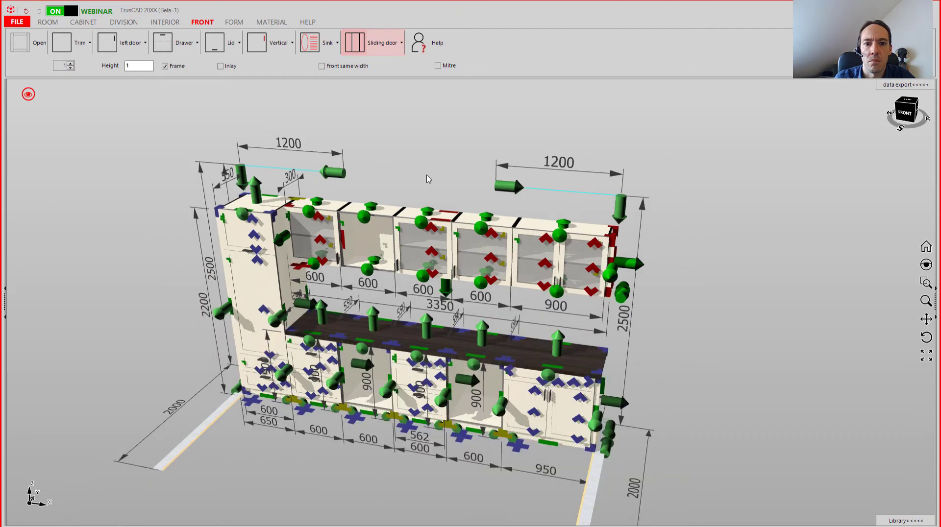
pyautogui.scroll(-1, 470, 206)
pyautogui.click(269, 43)
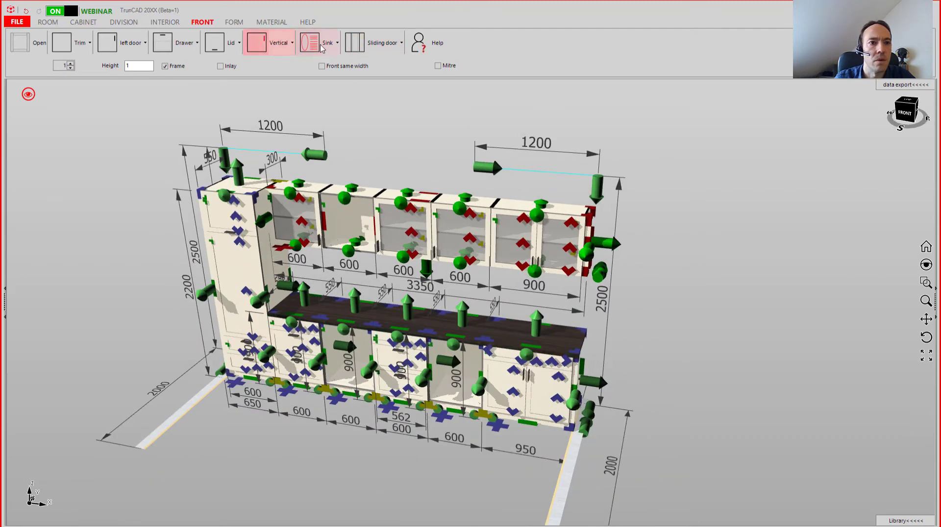
pyautogui.click(322, 47)
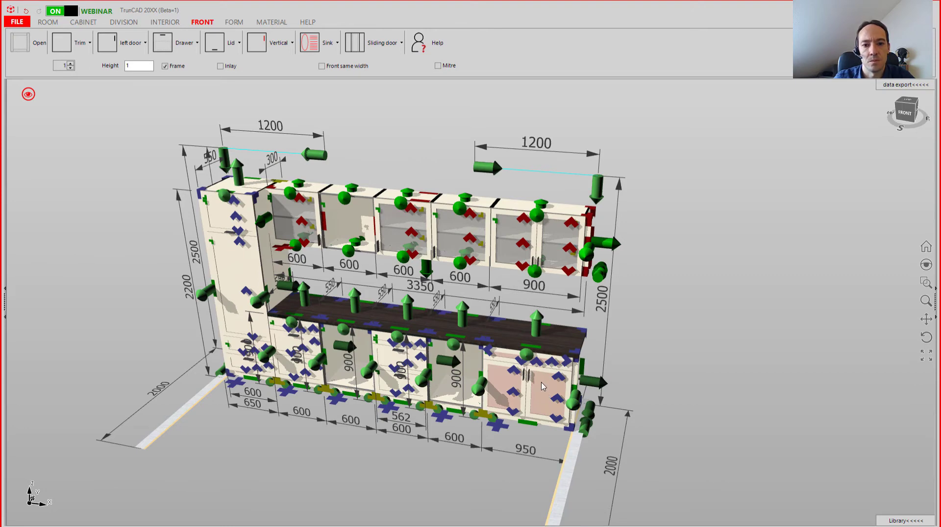
pyautogui.click(692, 343)
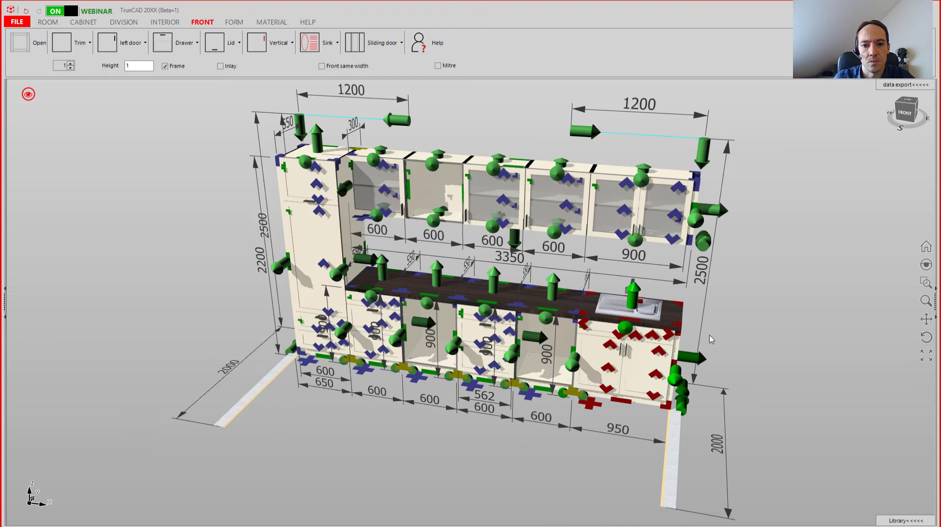
# Place a stove cooktop on a base cabinet worktop and build an oven in below it.
pyautogui.click(338, 44)
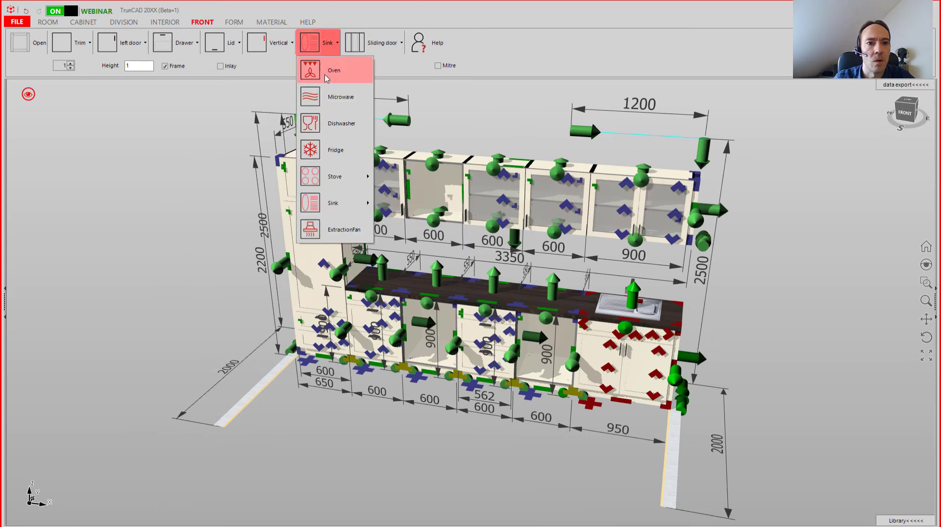
pyautogui.click(314, 182)
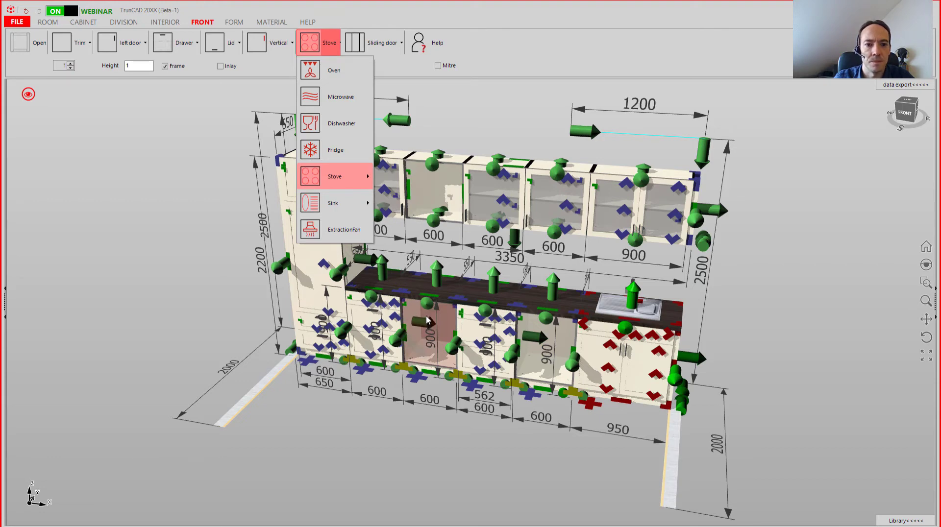
pyautogui.click(415, 257)
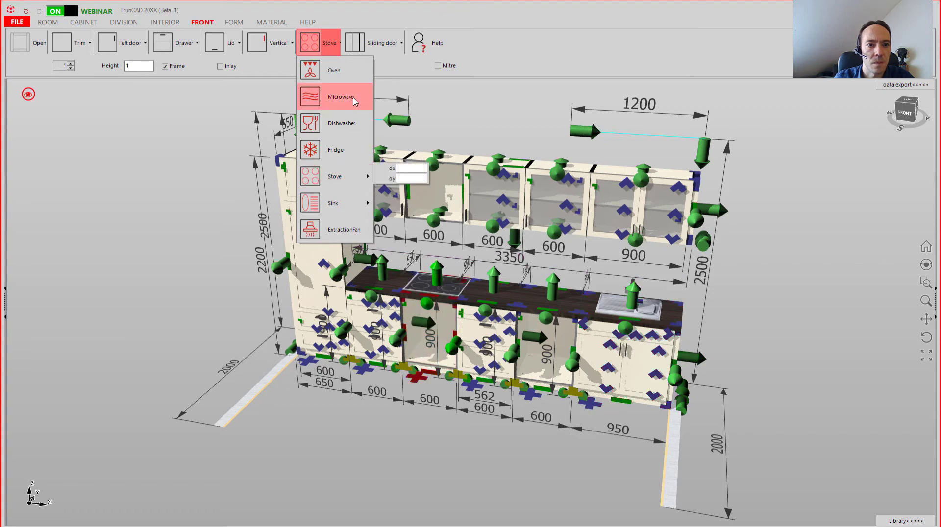
pyautogui.click(313, 72)
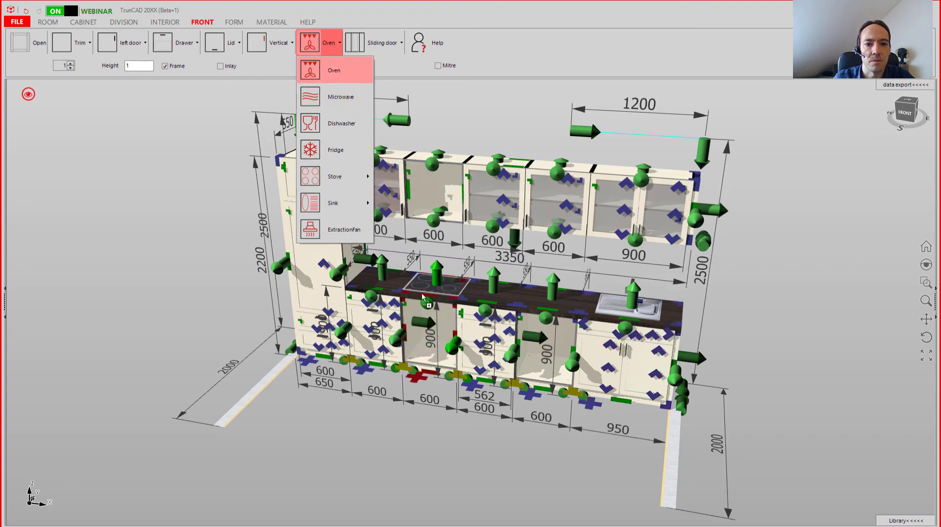
pyautogui.click(425, 321)
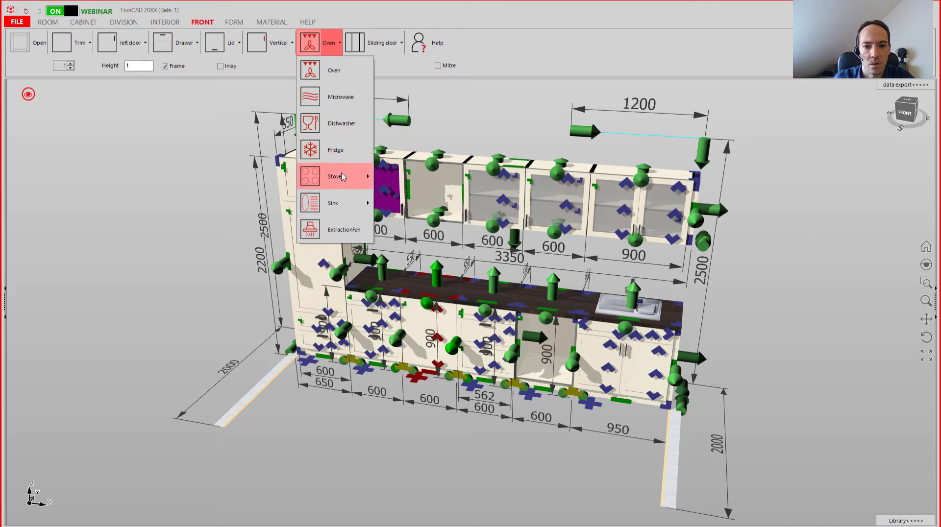
# Fit a dishwasher into the 900 base cabinet, then pick the extraction fan and stove.
pyautogui.click(323, 131)
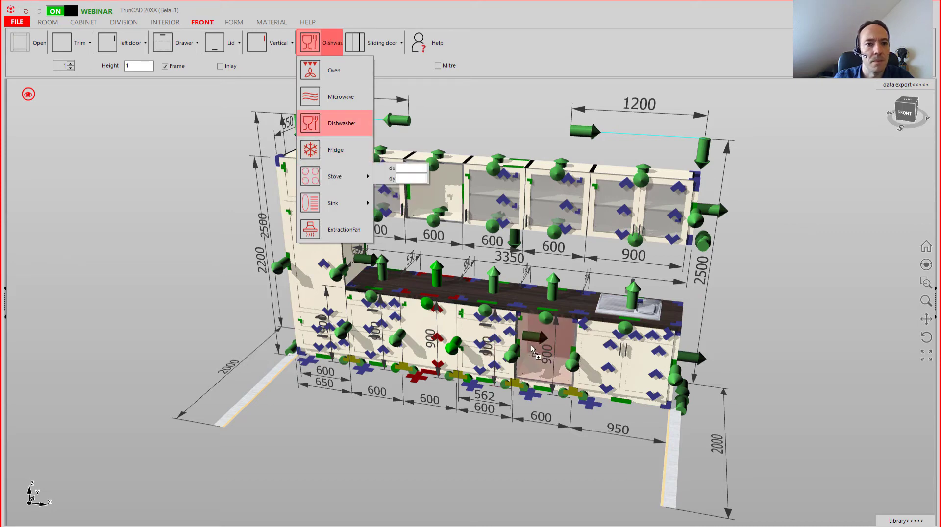
pyautogui.click(531, 346)
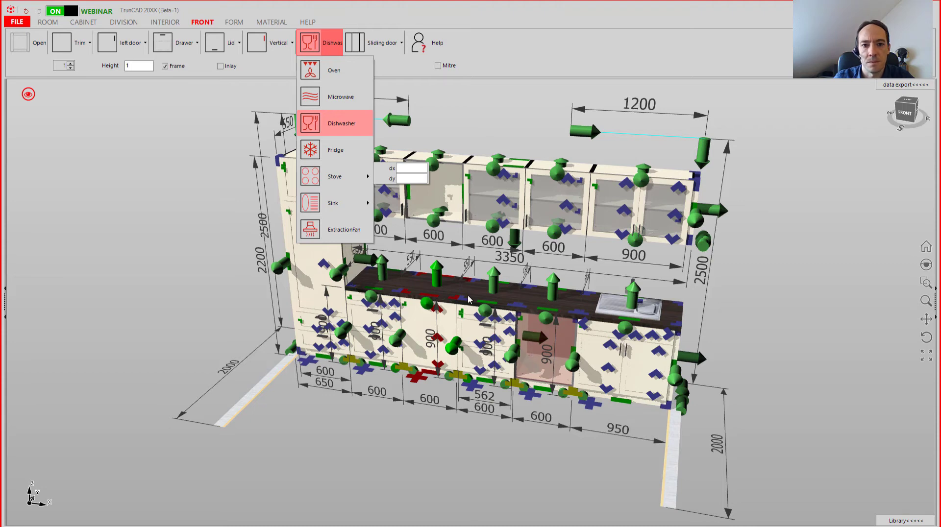
pyautogui.click(319, 231)
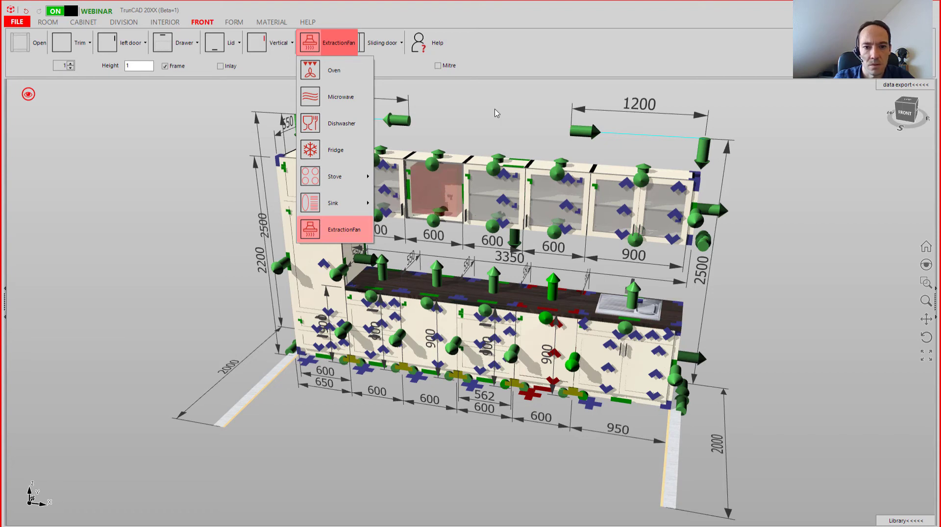
pyautogui.click(310, 177)
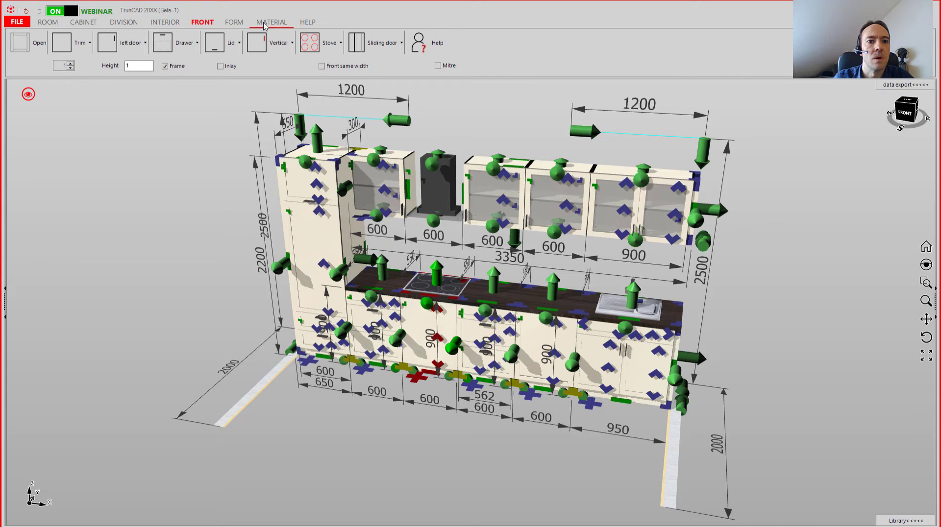
# Pick a cabinet from the cabinet list and uncheck Frame in the front settings.
pyautogui.scroll(3, 525, 289)
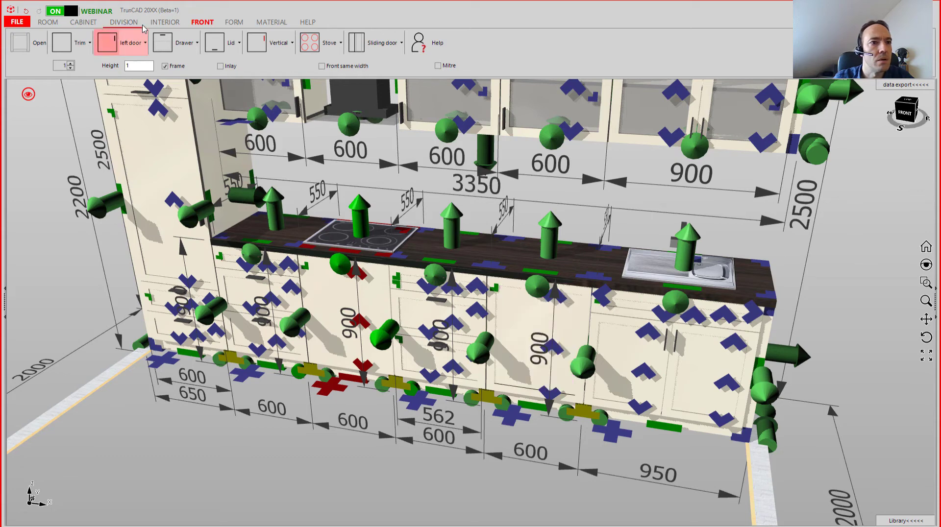
pyautogui.click(96, 24)
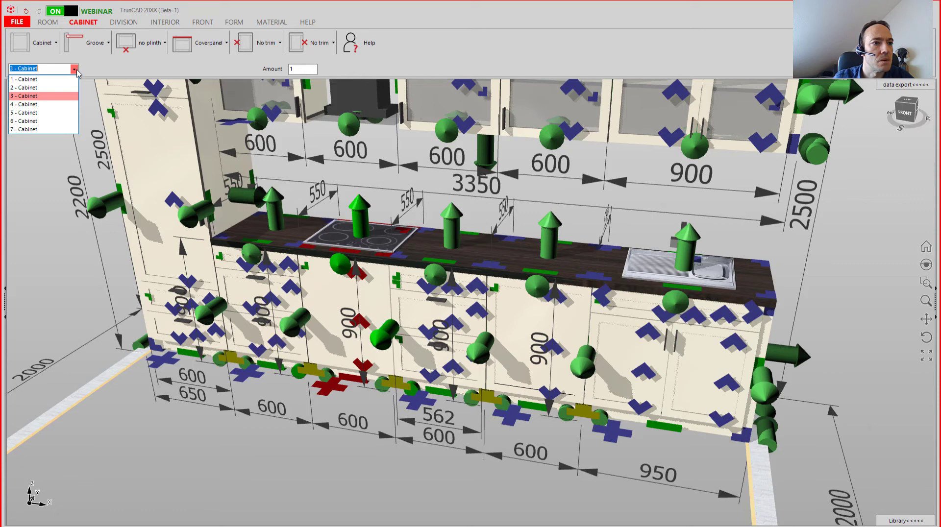
pyautogui.click(54, 121)
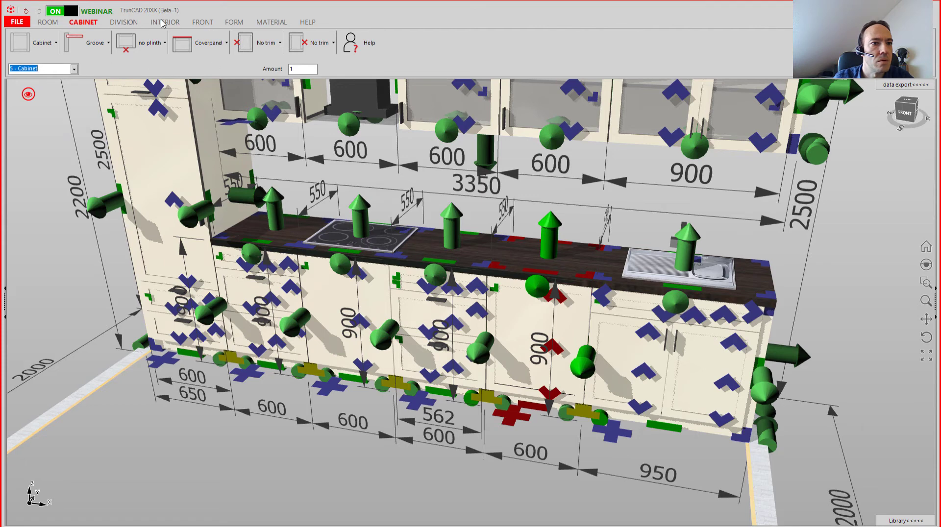
pyautogui.click(202, 22)
pyautogui.click(165, 65)
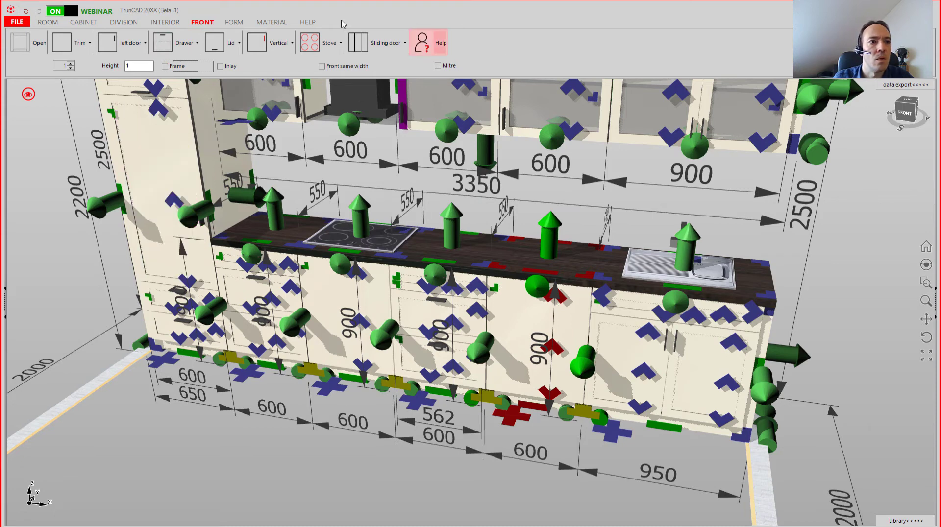
# Filter materials for 'sto' and apply the Stove material to a base cabinet front.
pyautogui.click(272, 22)
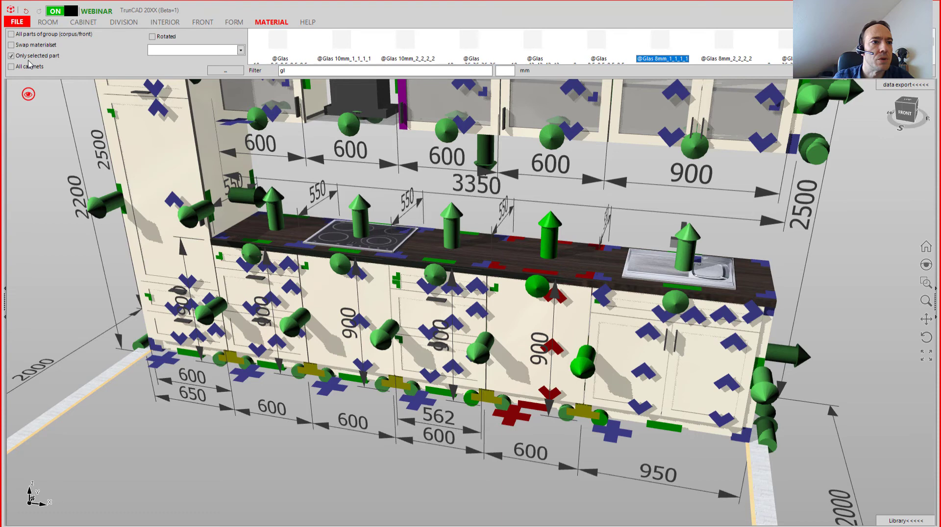
pyautogui.click(11, 57)
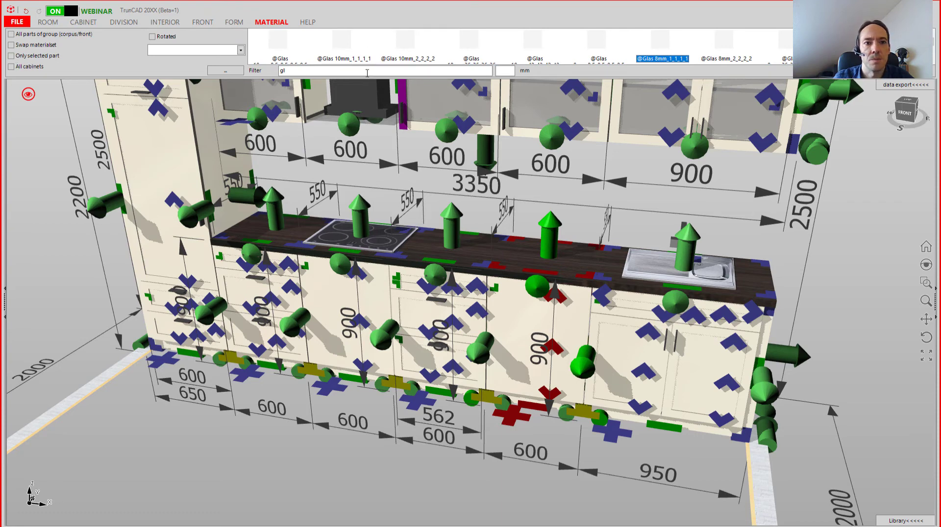
pyautogui.press('BackSpace')
pyautogui.press('BackSpace')
pyautogui.write('st')
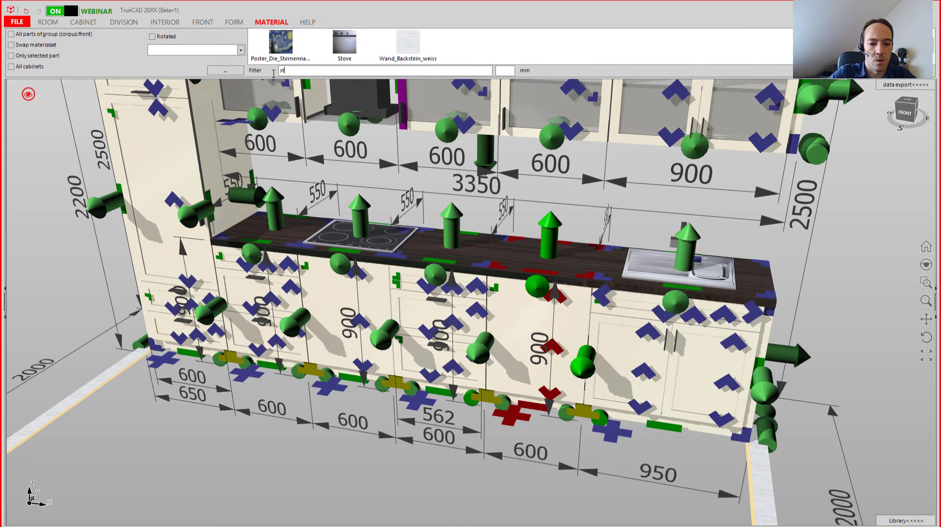
pyautogui.write('o')
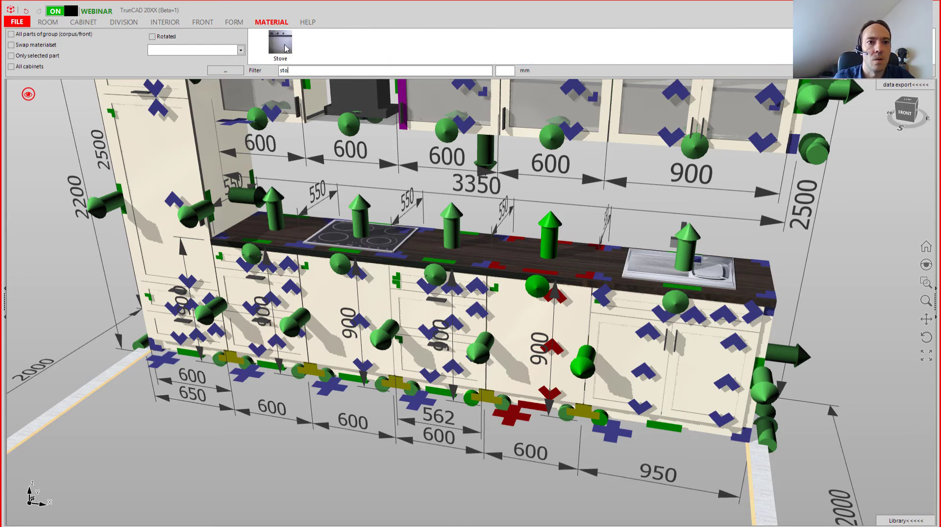
pyautogui.moveTo(286, 49); pyautogui.dragTo(345, 301)
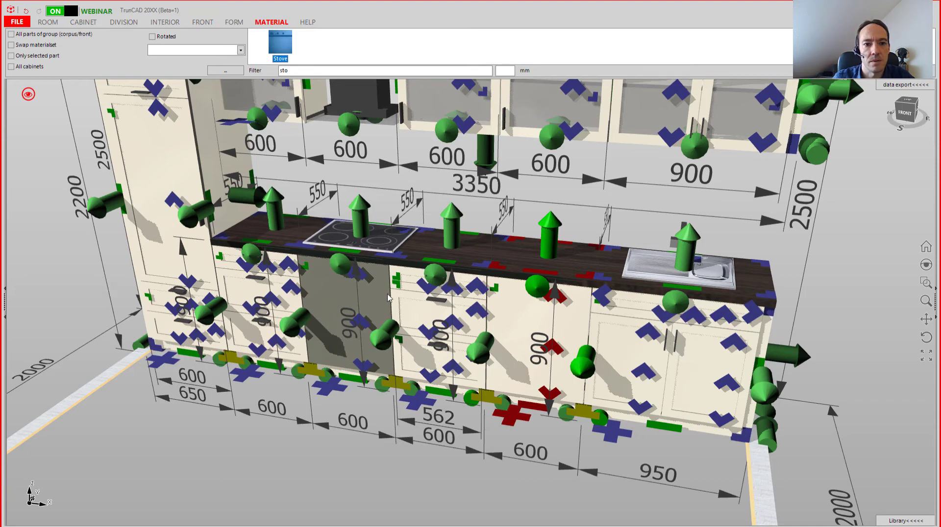
# Filter for 'dish' and apply the Dishwasher material to the 900 base cabinet front.
pyautogui.scroll(-3, 731, 313)
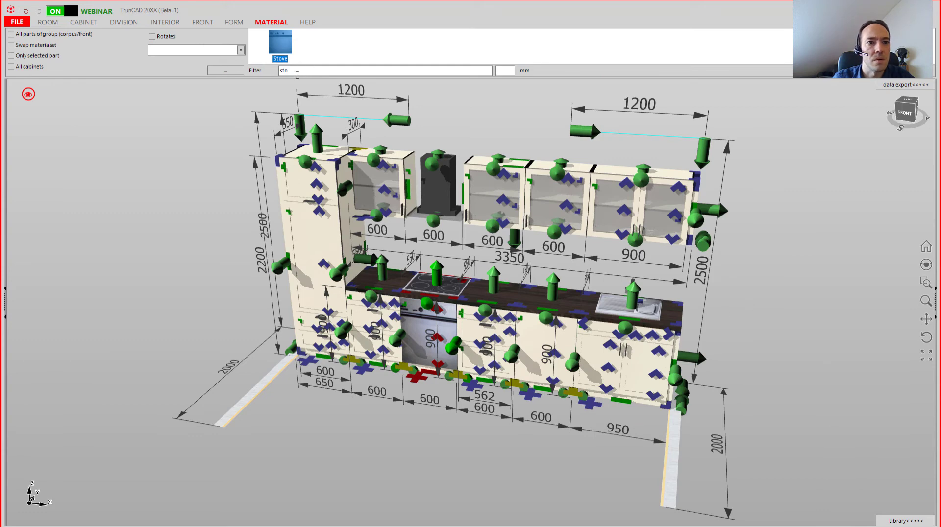
pyautogui.moveTo(298, 71); pyautogui.dragTo(287, 71)
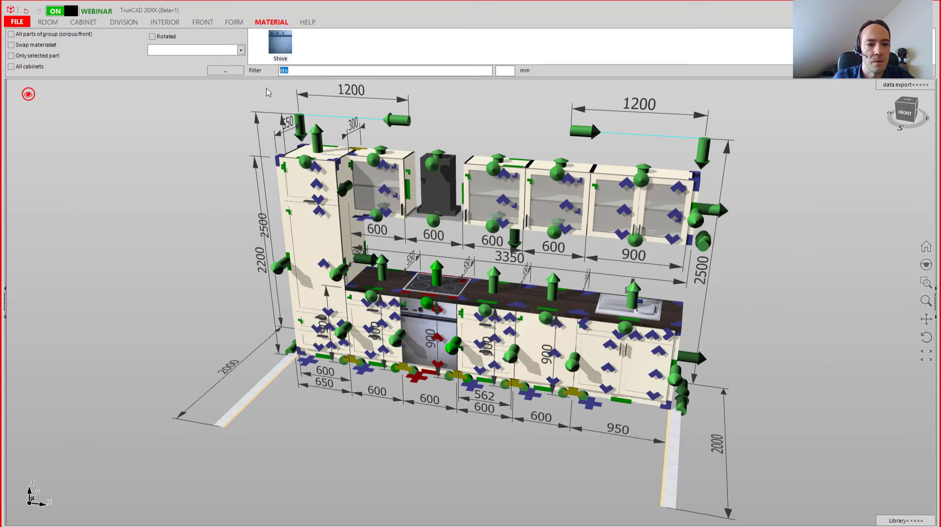
pyautogui.write('dish')
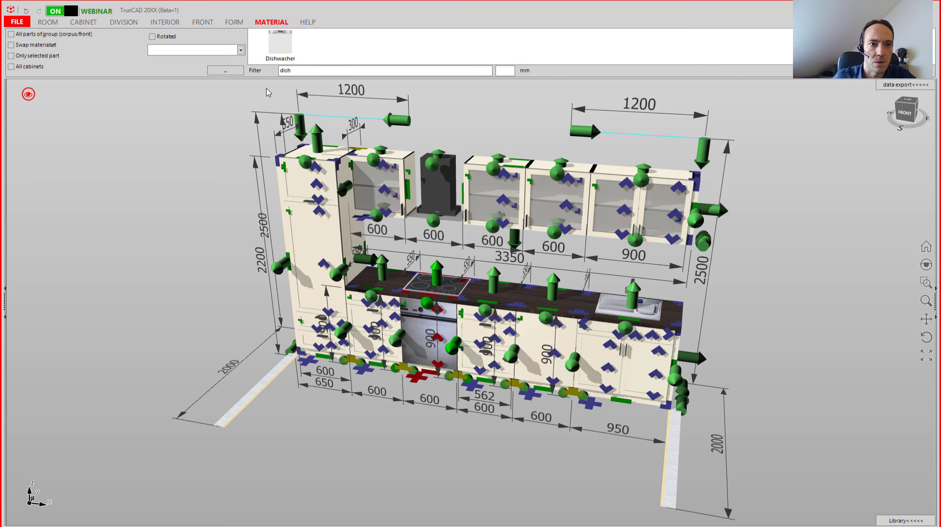
pyautogui.moveTo(290, 46); pyautogui.dragTo(544, 340)
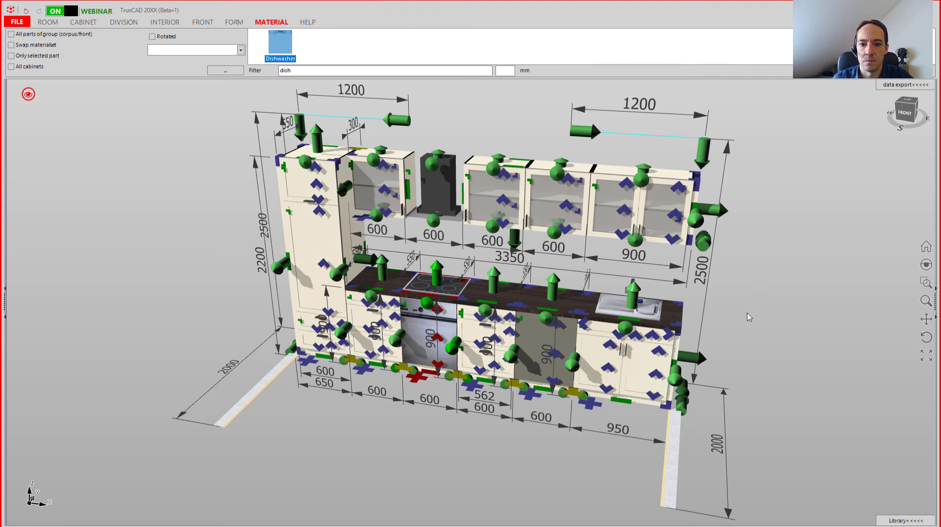
pyautogui.hotkey('ctrl', 'z')
# Hide editing handles and dimension lines, then show the data export parts list.
pyautogui.click(29, 96)
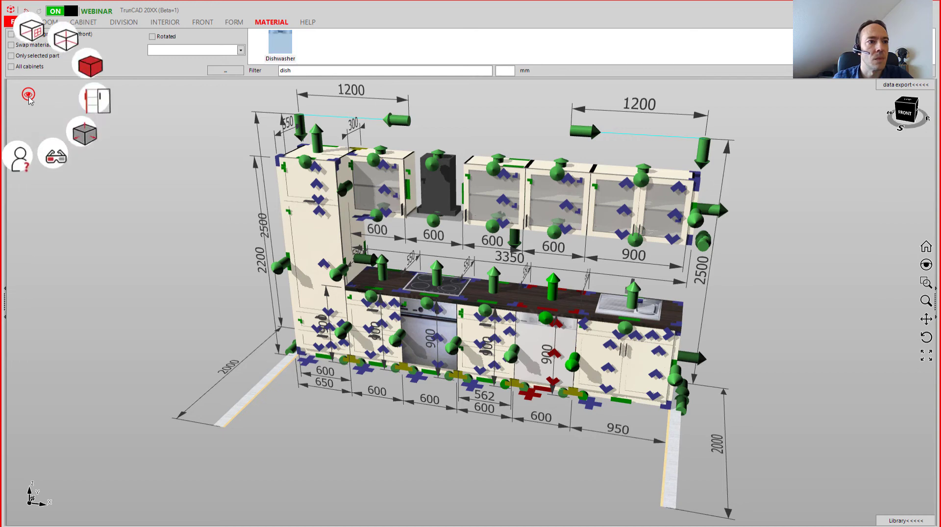
pyautogui.click(85, 138)
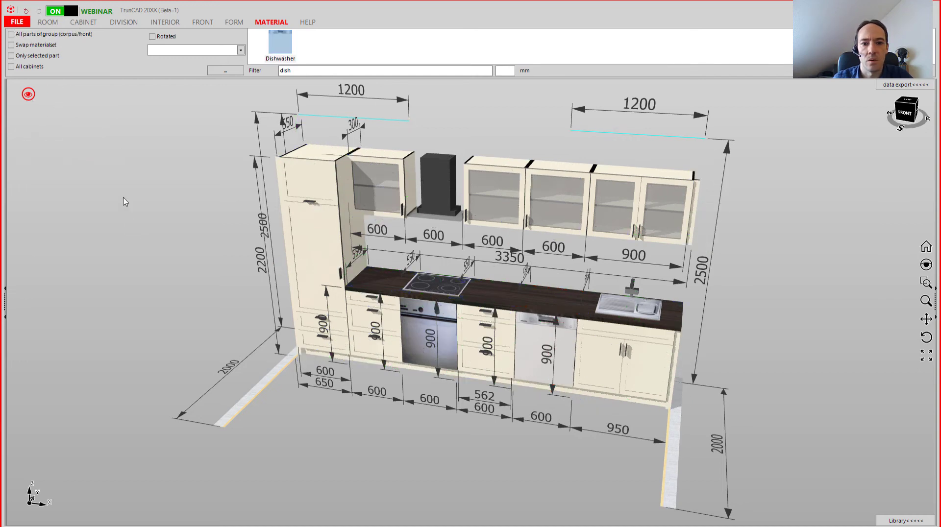
pyautogui.scroll(-1, 123, 210)
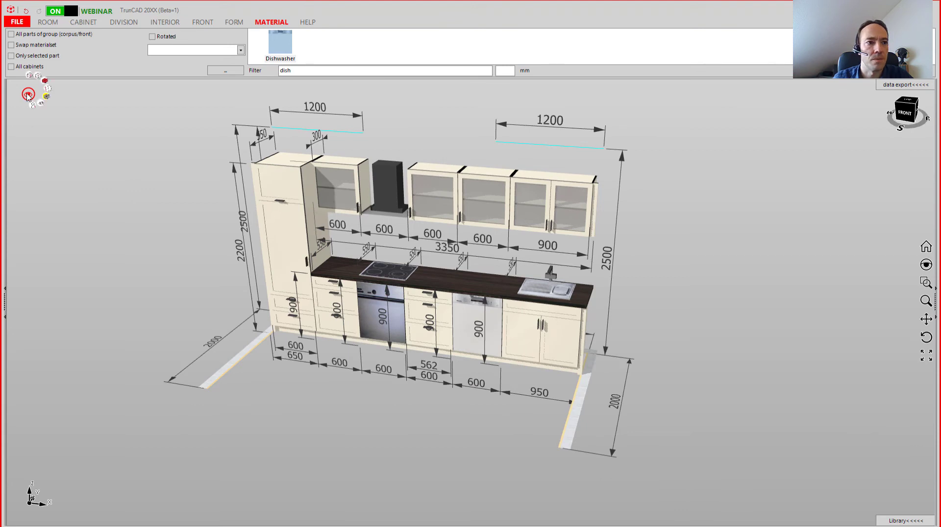
pyautogui.moveTo(28, 95)
pyautogui.click(83, 138)
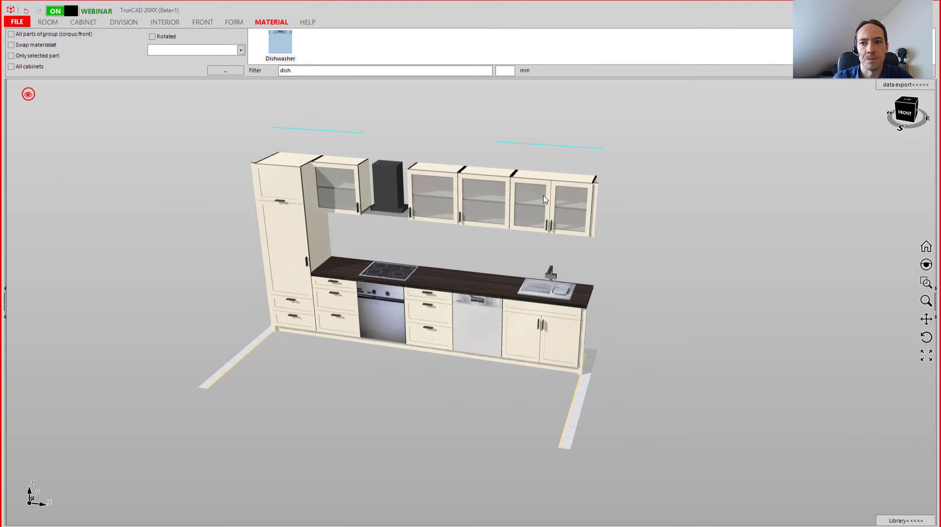
pyautogui.scroll(2, 474, 248)
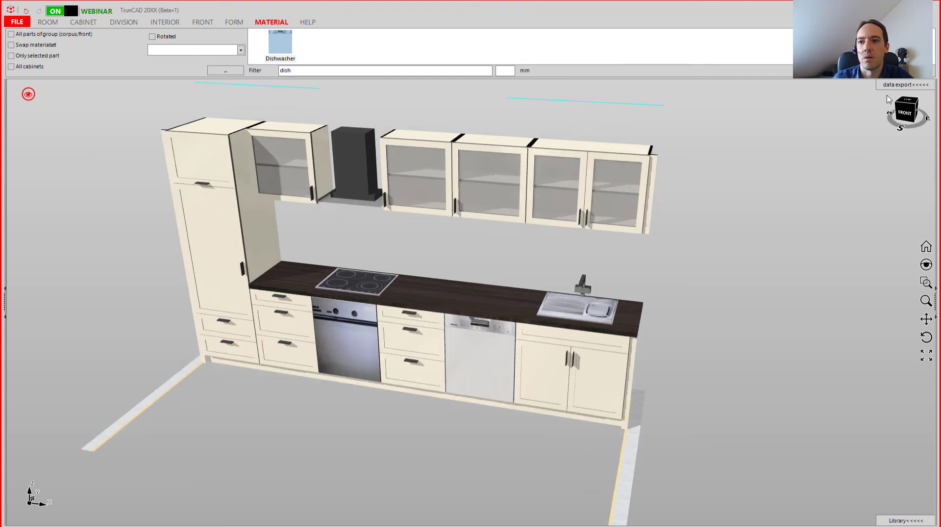
pyautogui.click(902, 85)
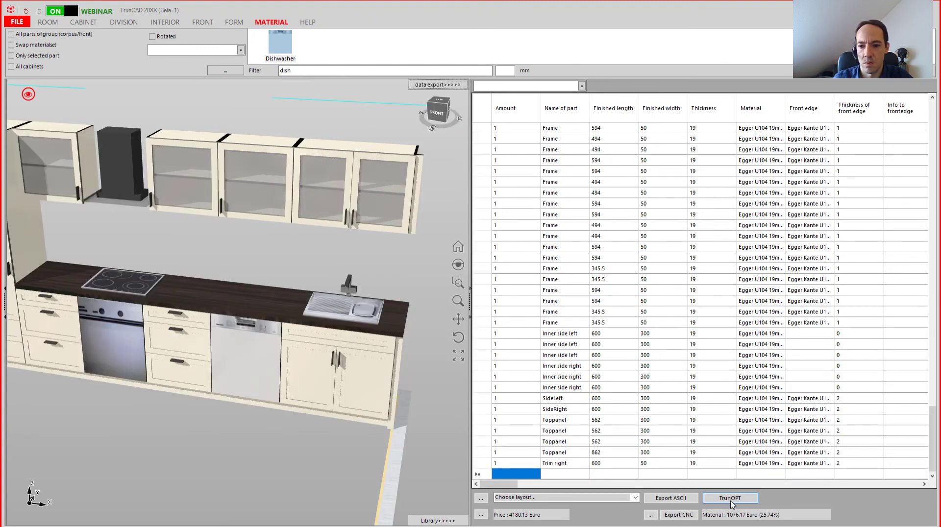
# Generate TrunOPT cutting plans, dismiss the part-too-long warning, view pages 1–5, then close.
pyautogui.click(731, 501)
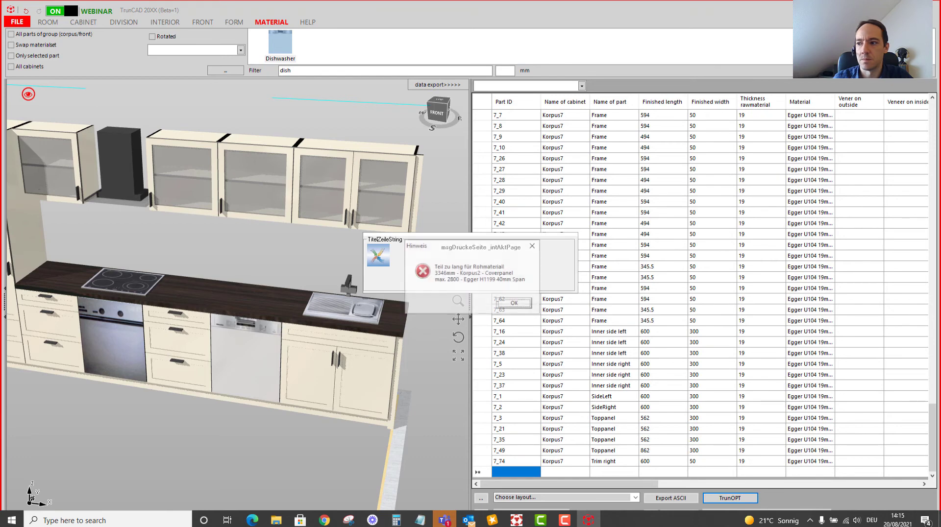
pyautogui.click(505, 303)
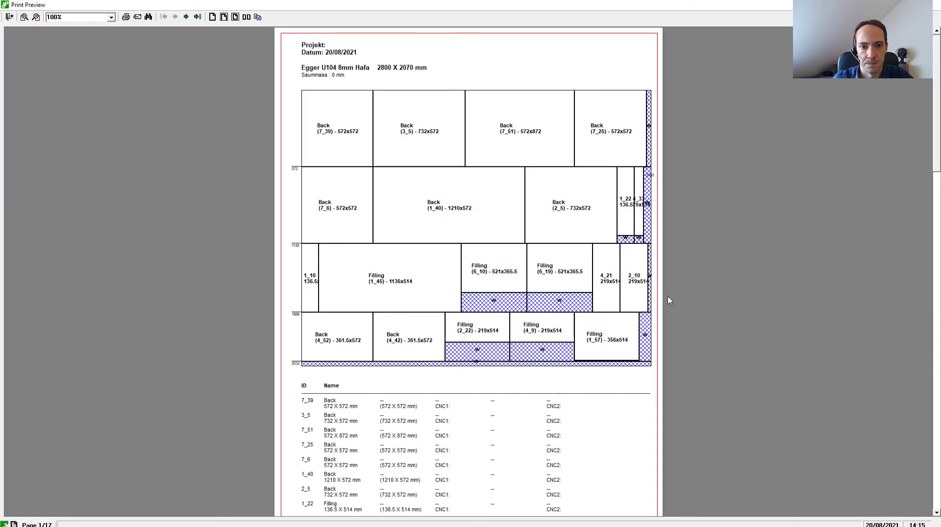
pyautogui.click(186, 18)
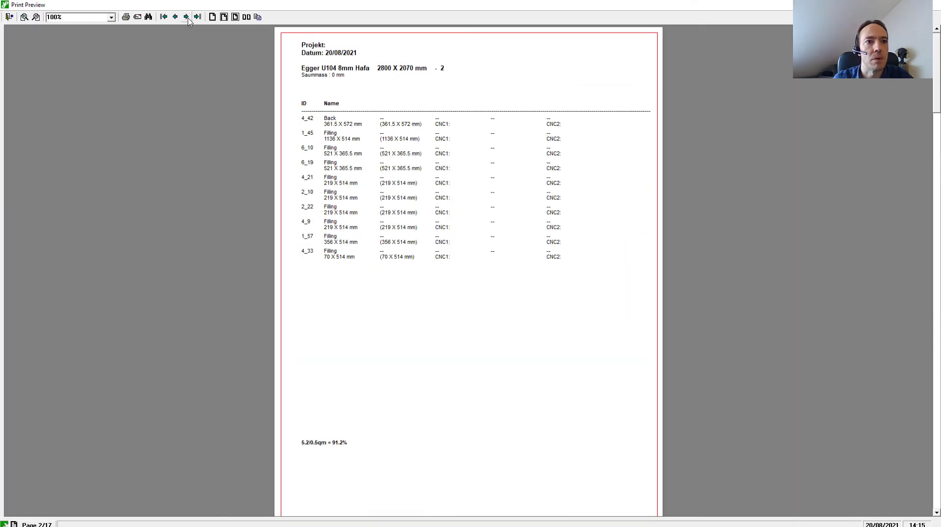
pyautogui.click(186, 18)
pyautogui.click(187, 18)
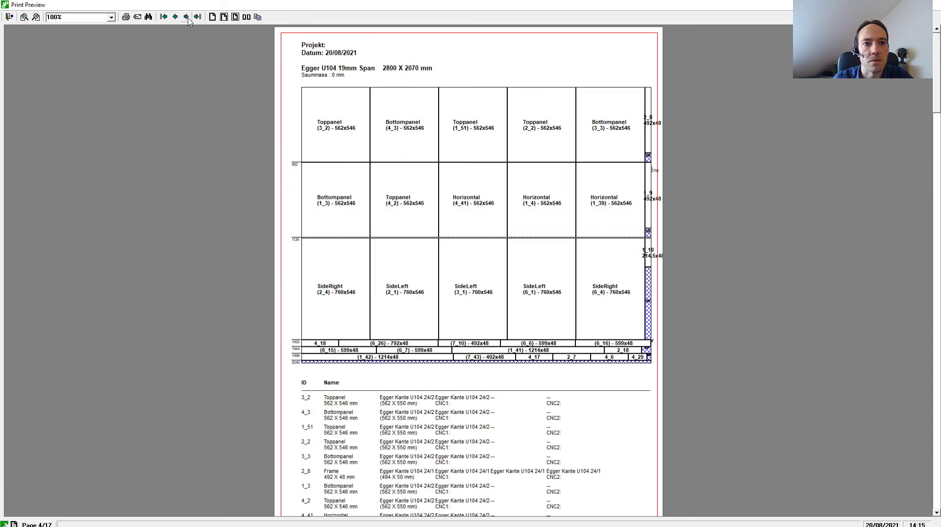
pyautogui.click(186, 17)
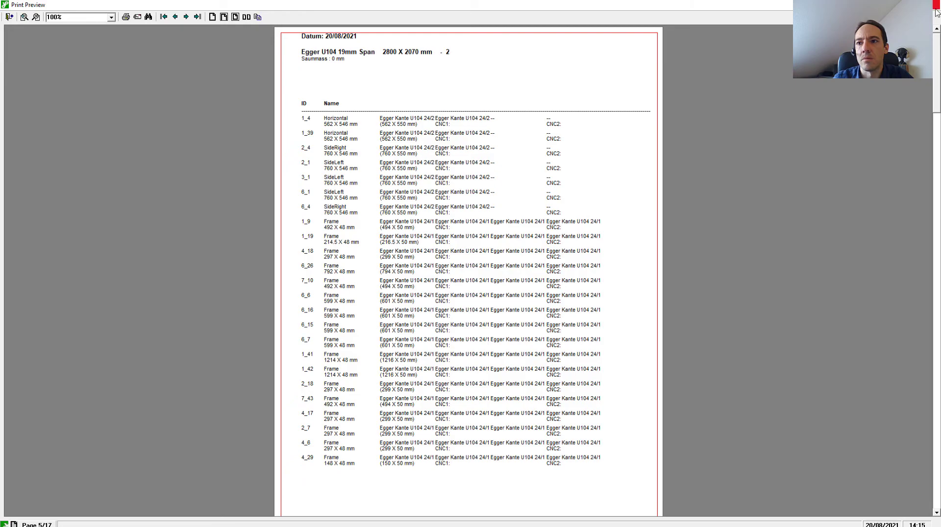
pyautogui.click(937, 5)
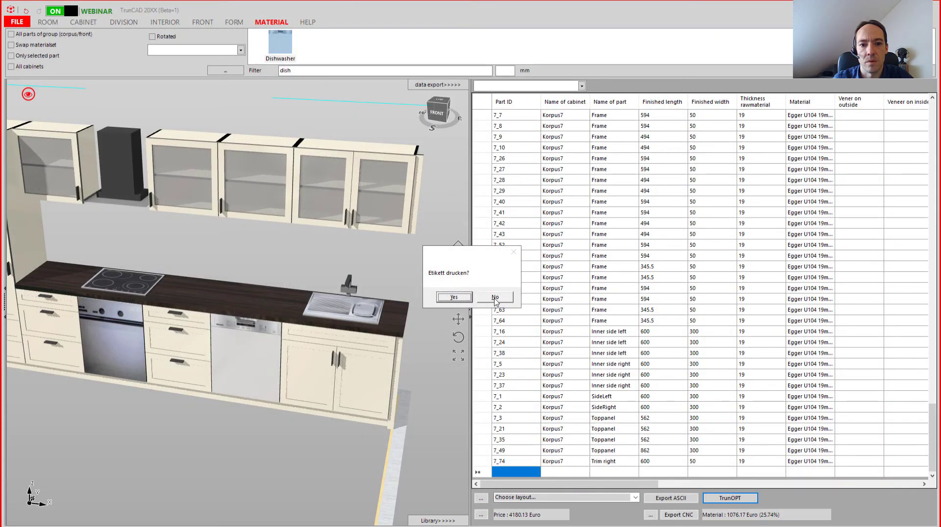
# Decline label printing, close the parts list, browse tutorial topics, and search the help site for 'door'.
pyautogui.click(495, 297)
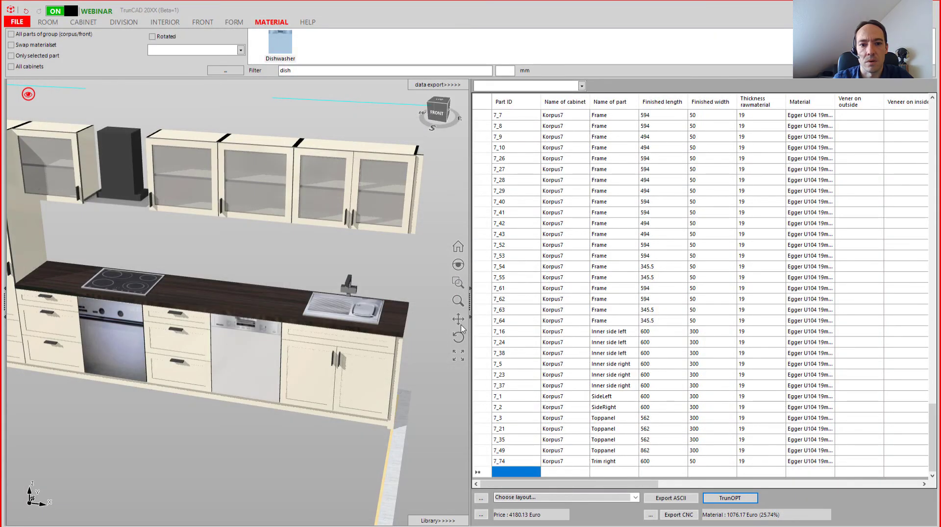
pyautogui.click(436, 85)
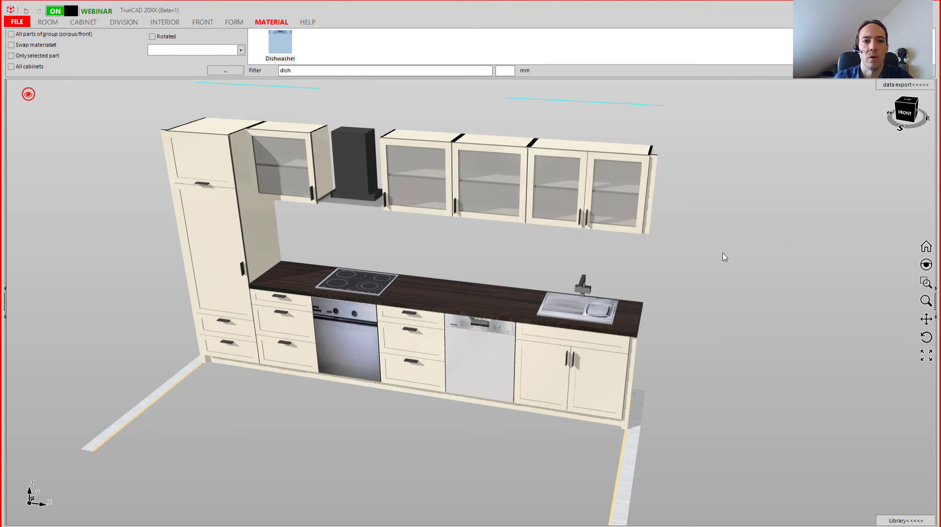
pyautogui.click(308, 23)
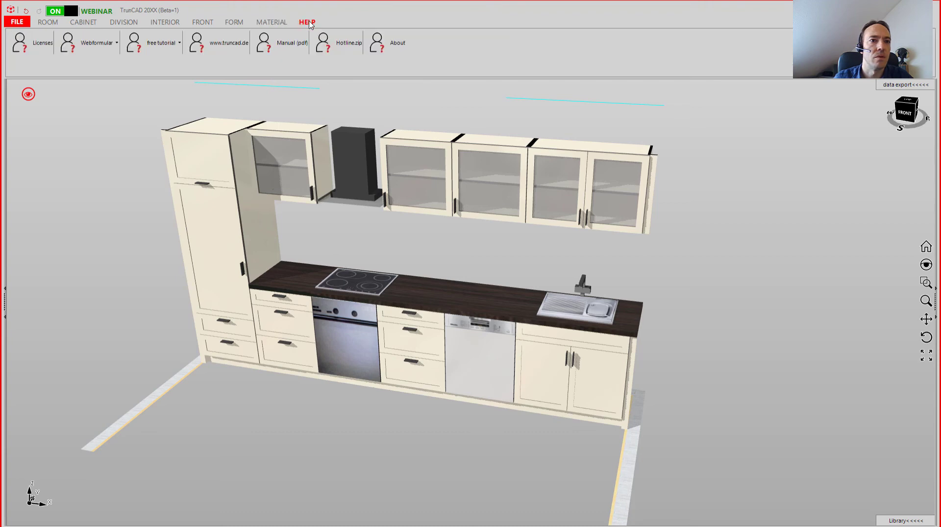
pyautogui.click(180, 50)
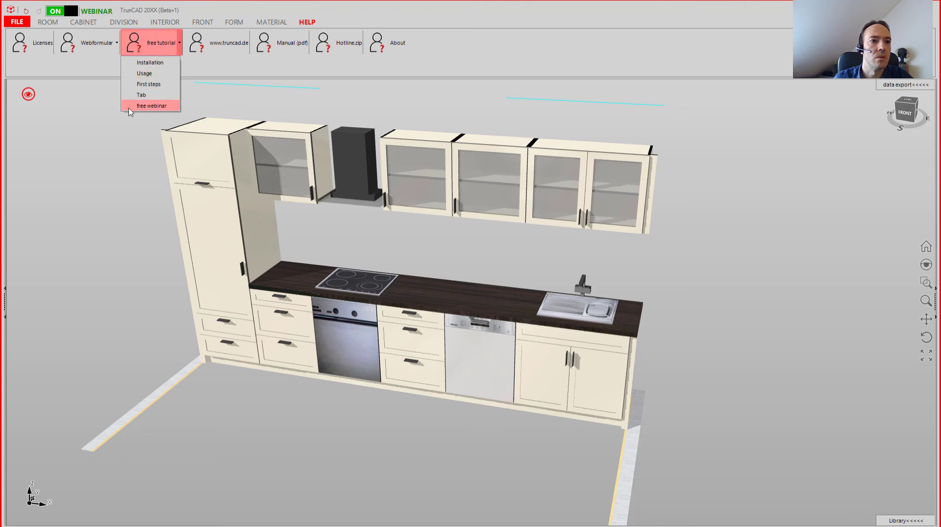
pyautogui.click(137, 147)
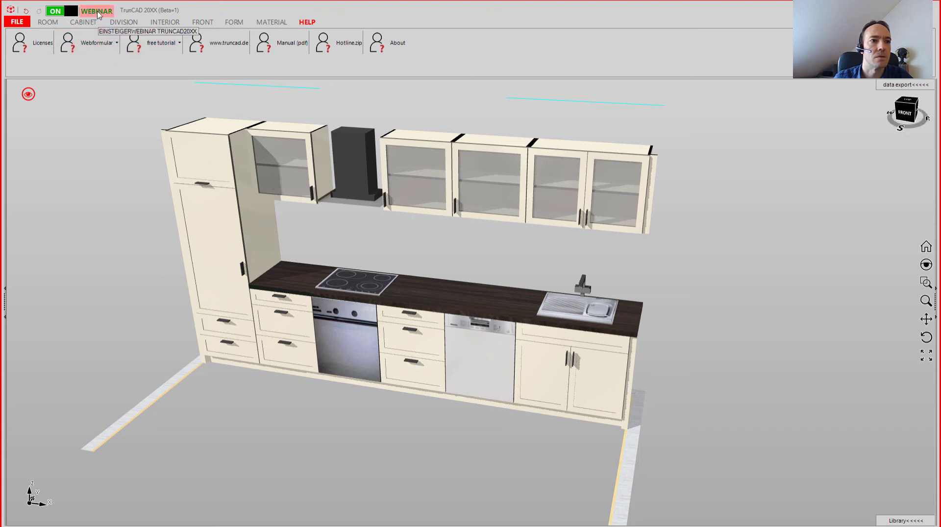
pyautogui.click(116, 49)
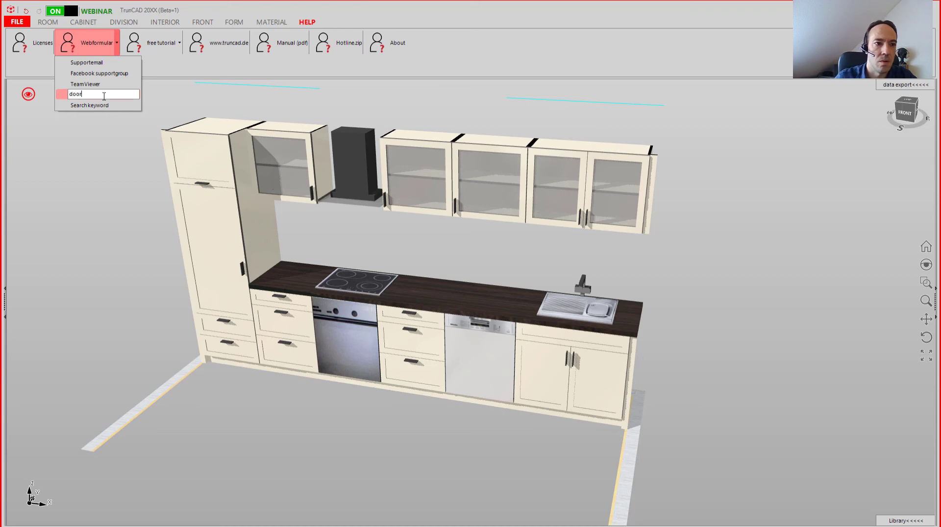
pyautogui.write('r')
pyautogui.click(115, 109)
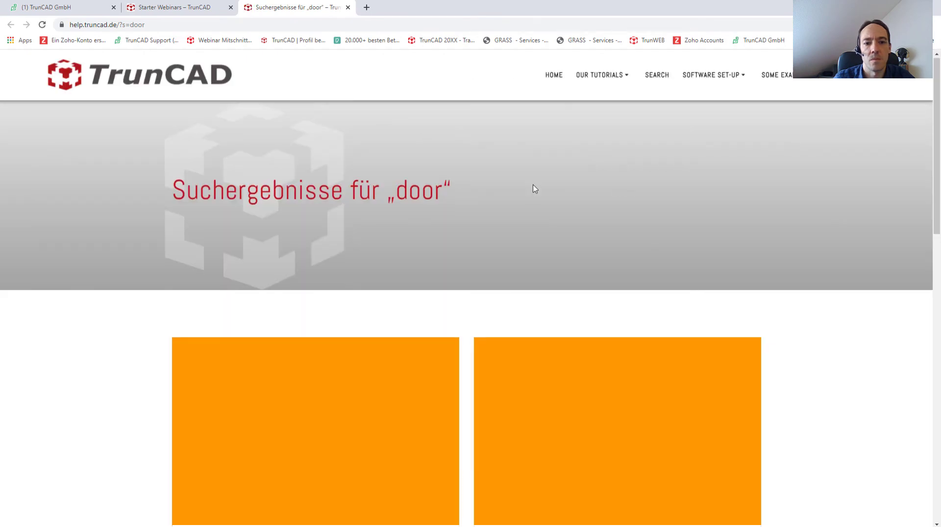
pyautogui.scroll(-3, 535, 190)
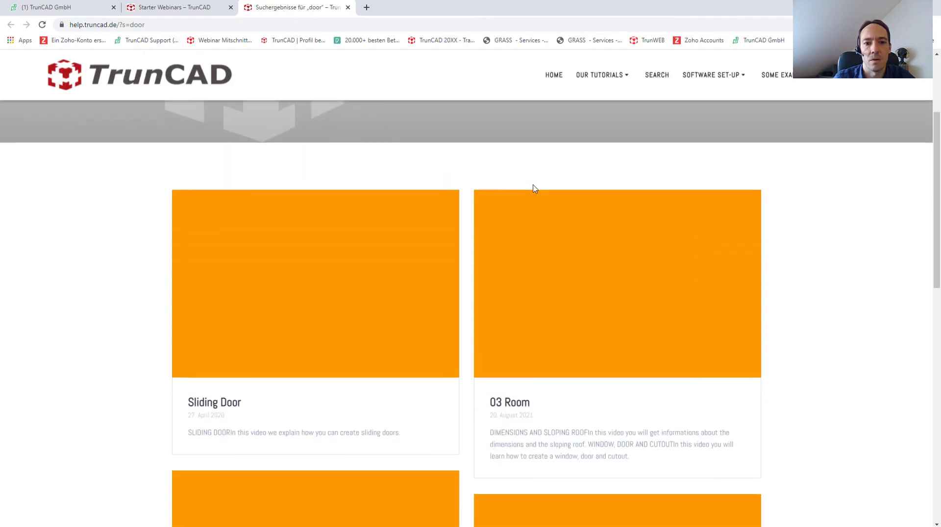
pyautogui.scroll(-1, 531, 187)
pyautogui.scroll(-2, 377, 237)
pyautogui.scroll(-5, 377, 237)
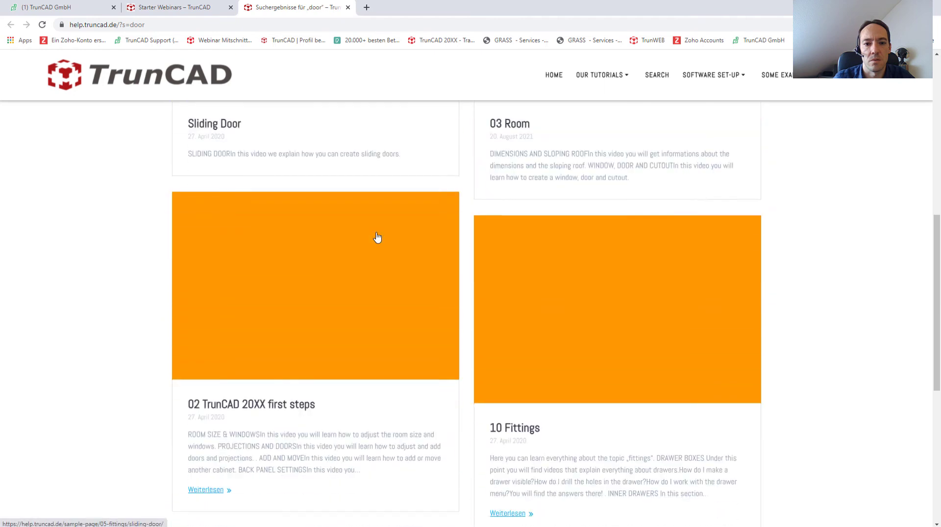
pyautogui.scroll(2, 385, 242)
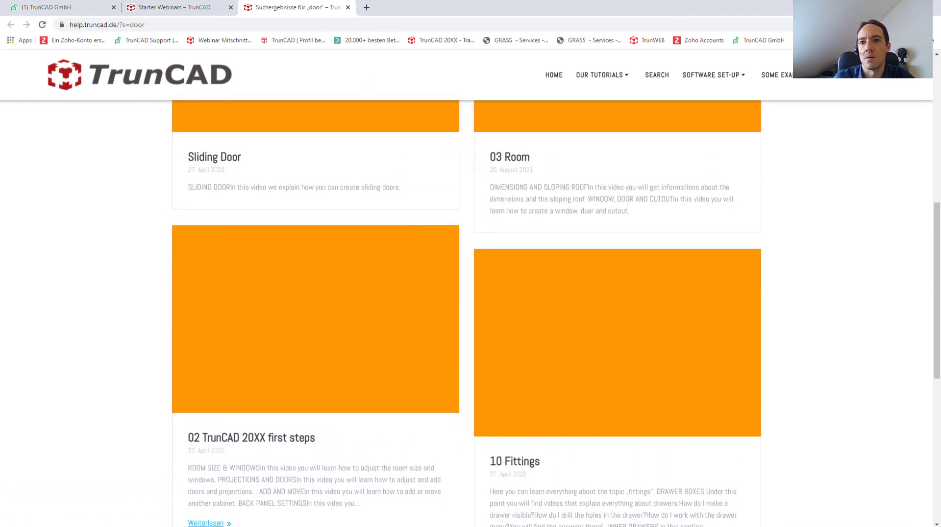
pyautogui.hotkey('alt', 'Tab')
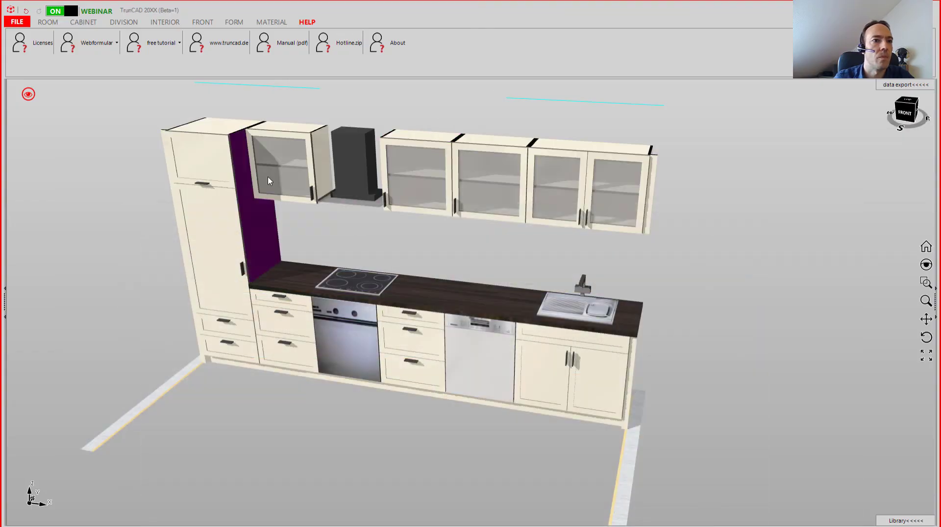
# Open the Webformular support options and delete the old 'door' search keyword.
pyautogui.click(118, 52)
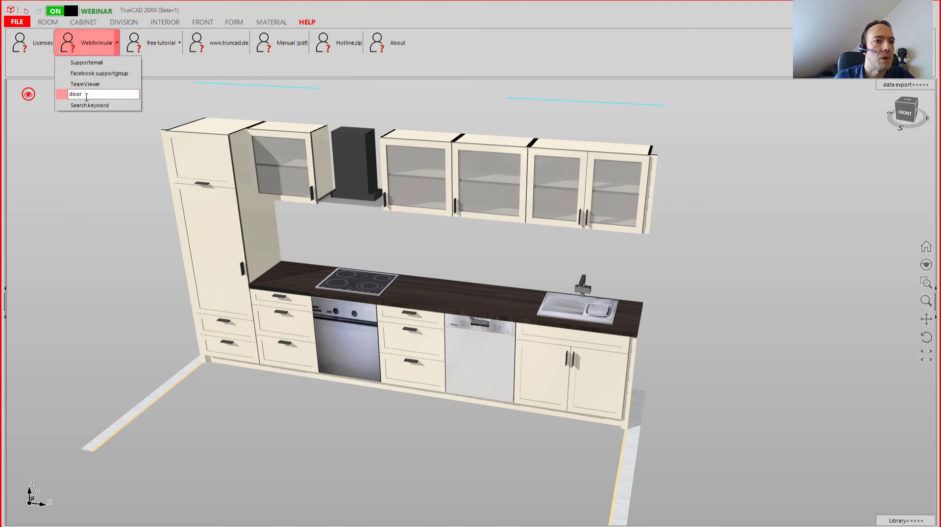
pyautogui.doubleClick(86, 97)
pyautogui.press('BackSpace')
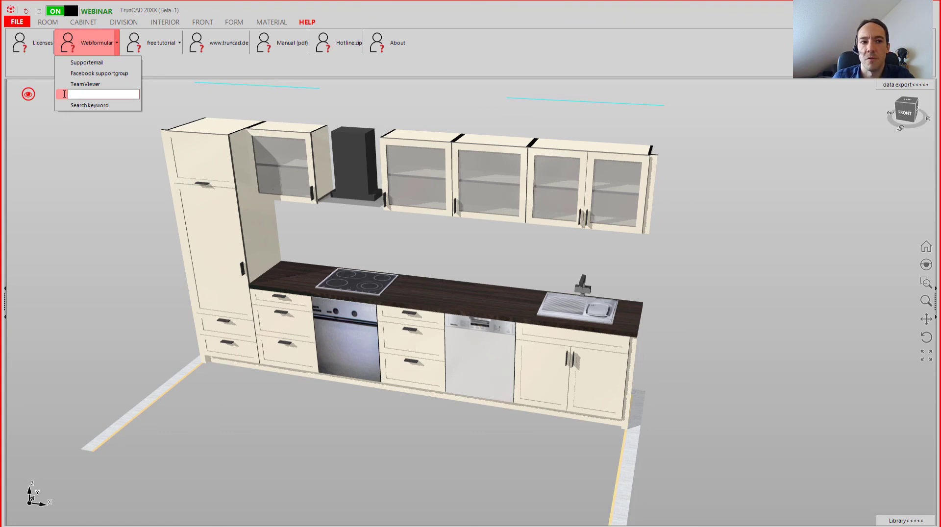
# Open the online support web form from the Webformular entry.
pyautogui.click(93, 47)
pyautogui.click(93, 45)
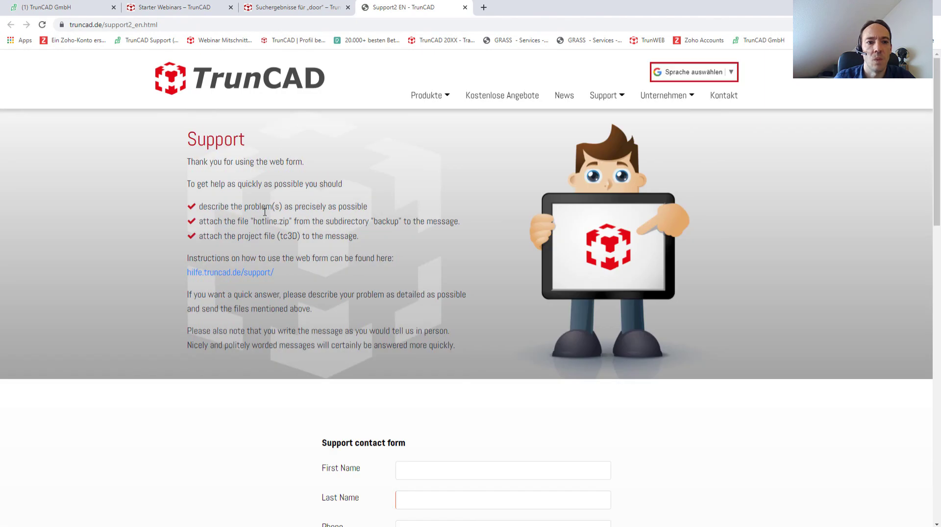
pyautogui.scroll(-3, 458, 233)
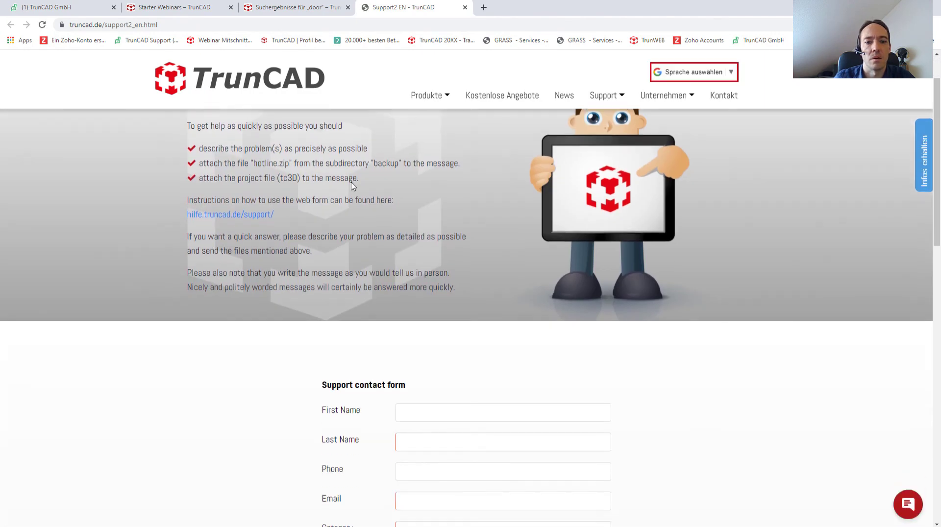
pyautogui.scroll(-3, 699, 311)
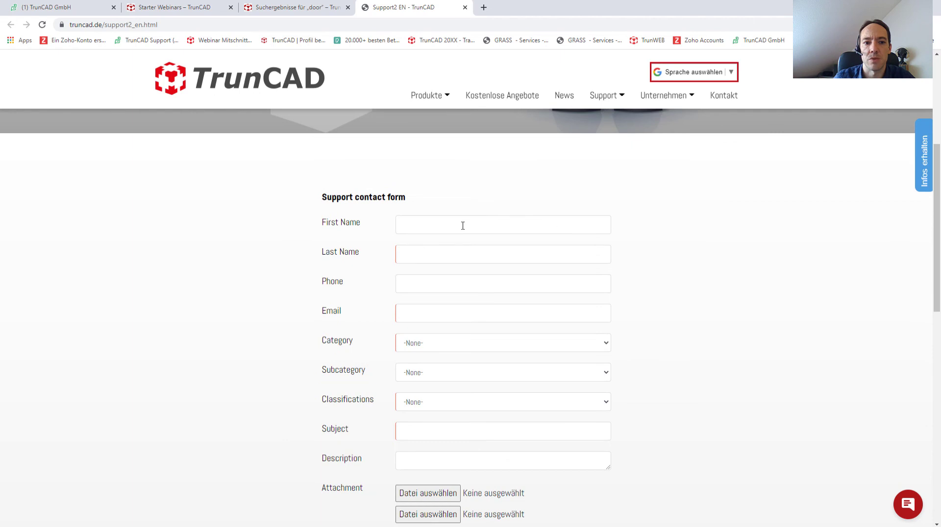
# Fill the first and last name fields from saved suggestions, leaving the category unset.
pyautogui.click(463, 225)
pyautogui.click(434, 247)
pyautogui.click(431, 256)
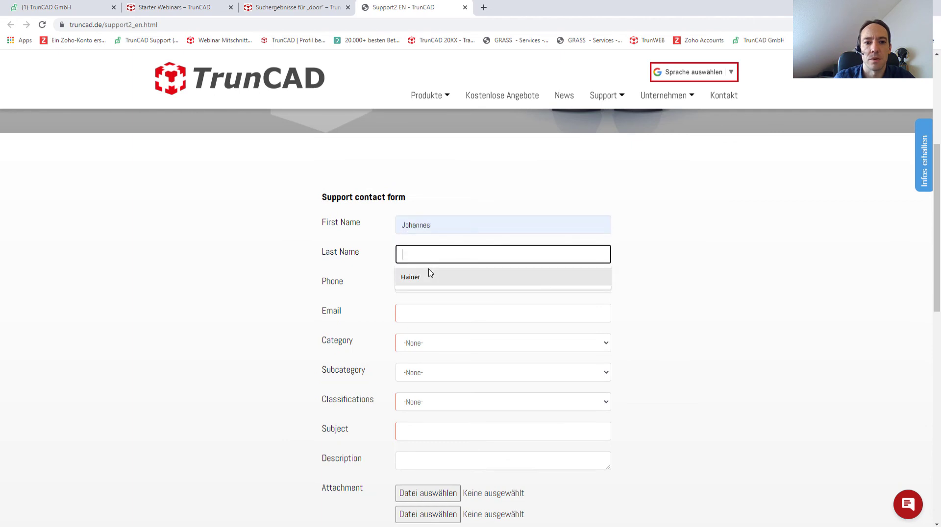
pyautogui.click(430, 277)
pyautogui.scroll(-1, 656, 299)
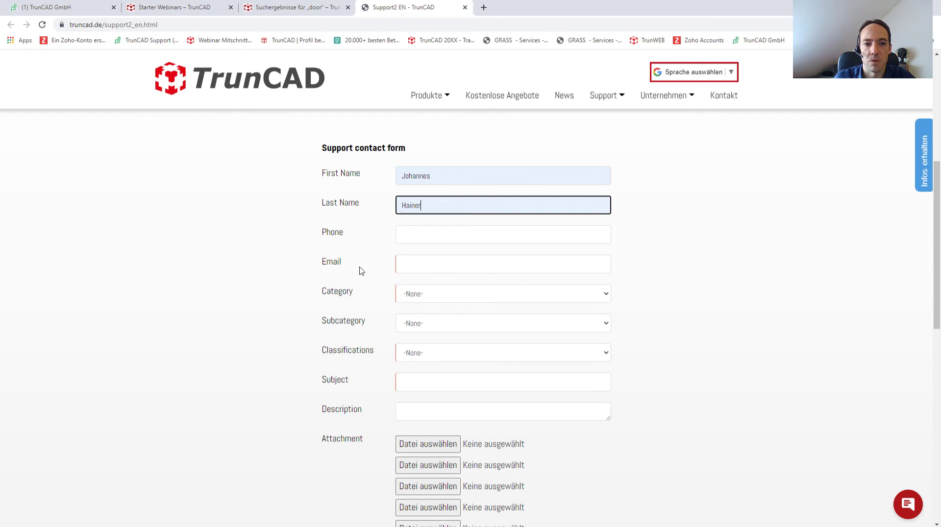
pyautogui.scroll(-1, 637, 273)
pyautogui.click(604, 249)
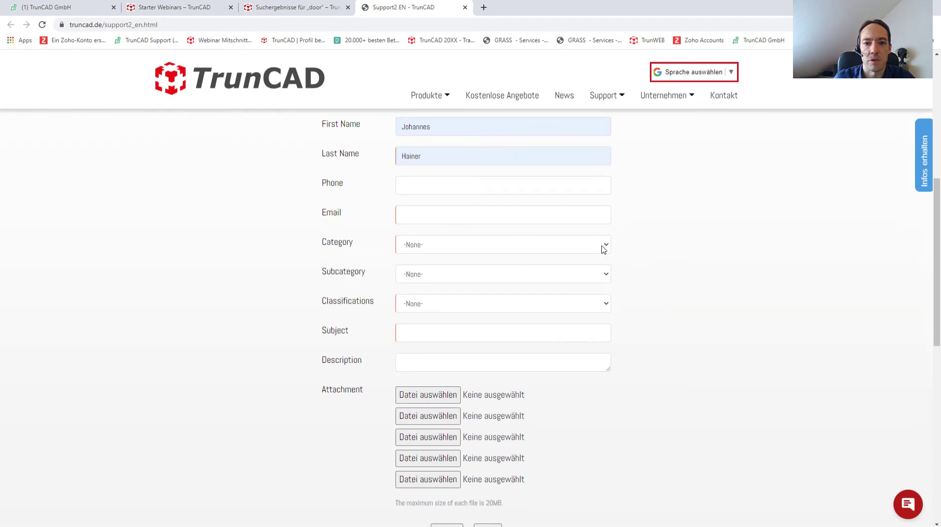
pyautogui.click(603, 245)
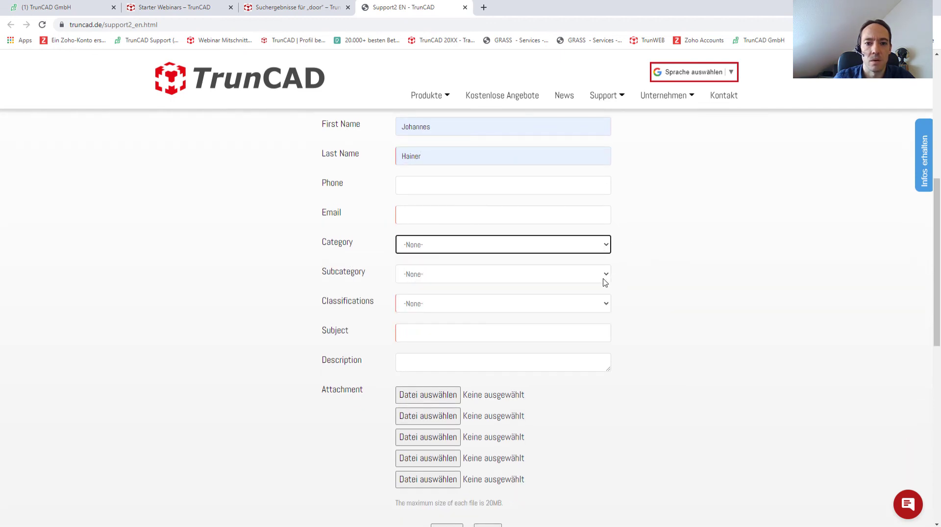
# Leave subject and description empty and open the file picker for the first attachment.
pyautogui.click(453, 336)
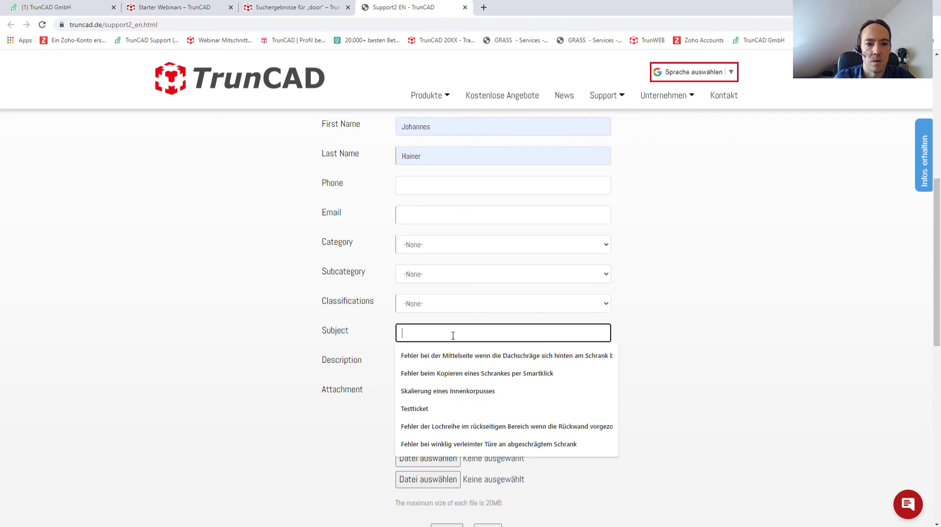
pyautogui.click(680, 321)
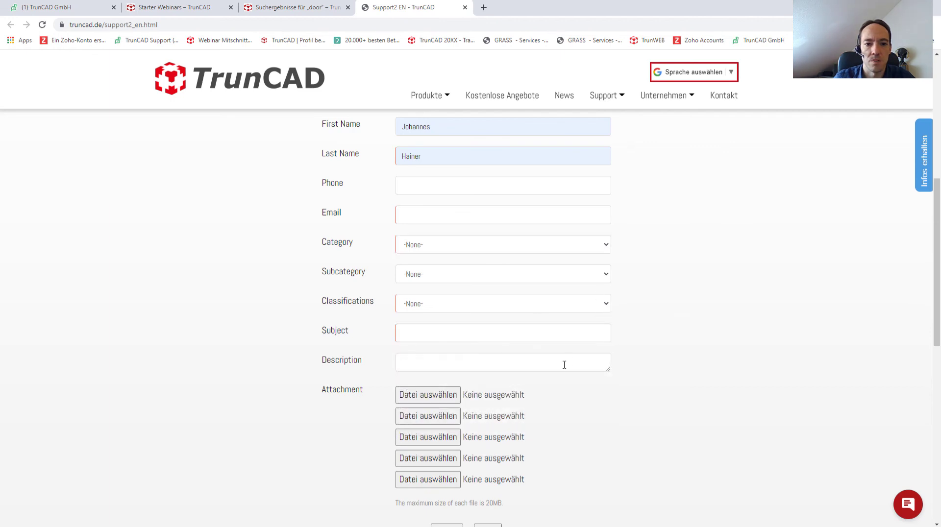
pyautogui.click(485, 364)
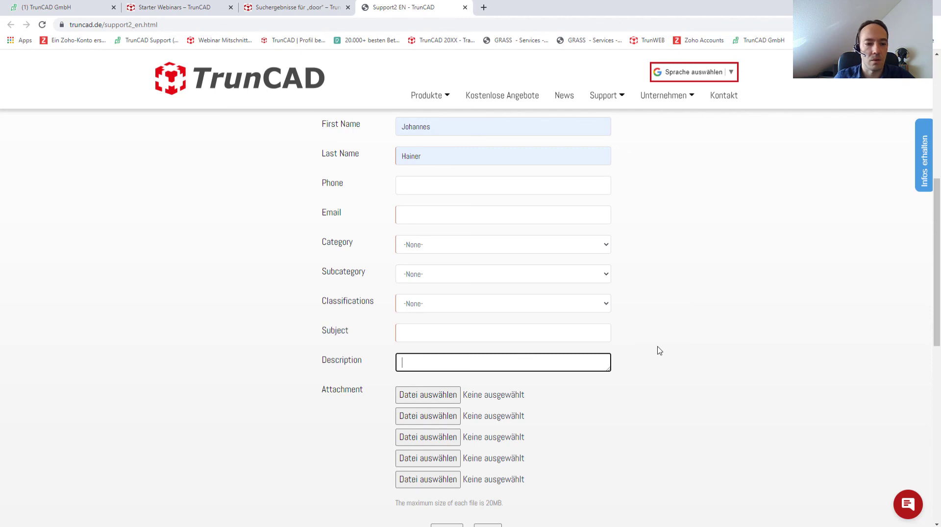
pyautogui.scroll(-2, 579, 313)
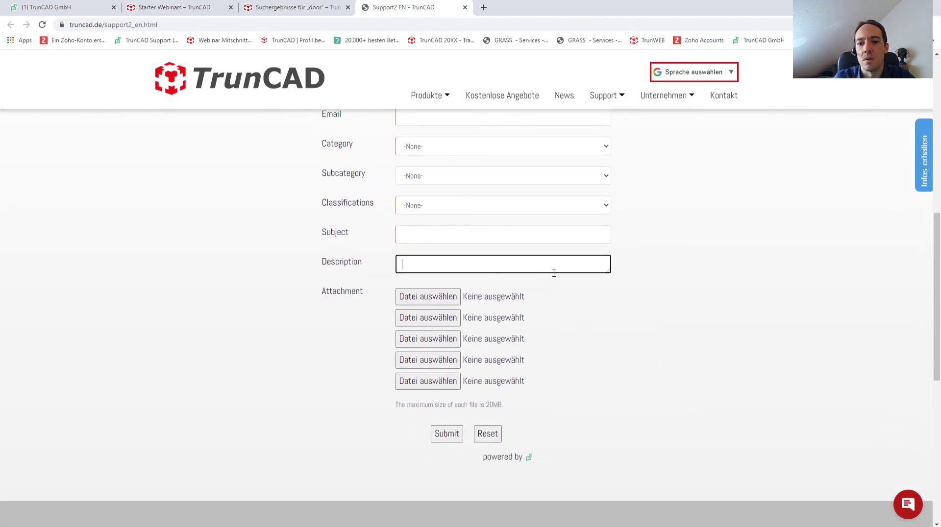
pyautogui.click(598, 277)
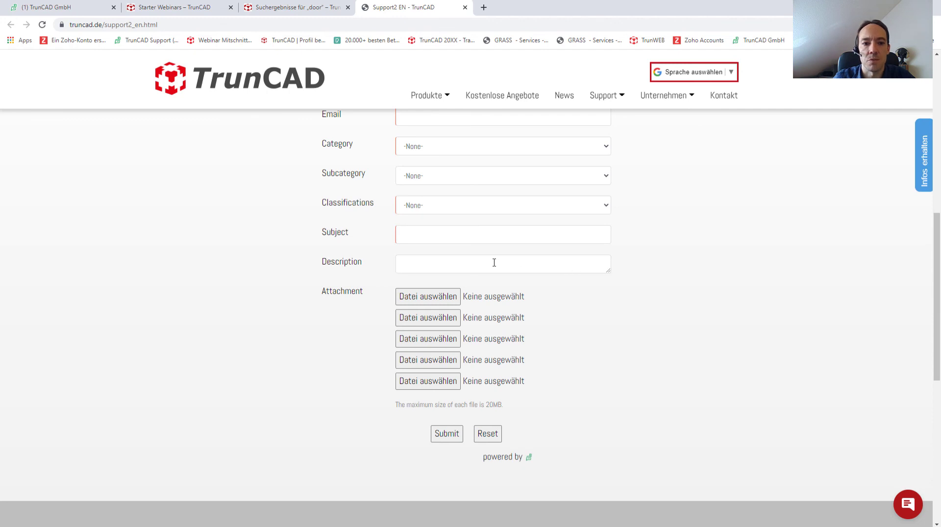
pyautogui.click(466, 263)
pyautogui.click(615, 288)
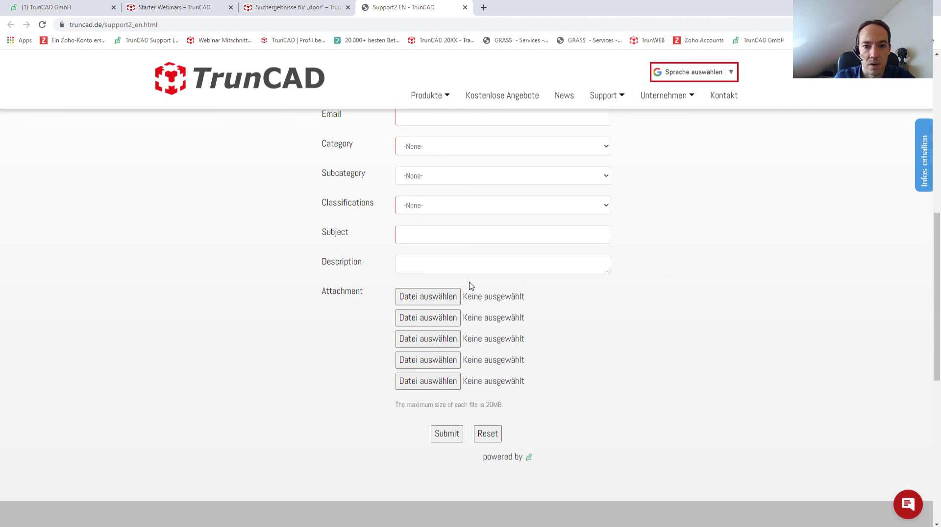
pyautogui.click(426, 297)
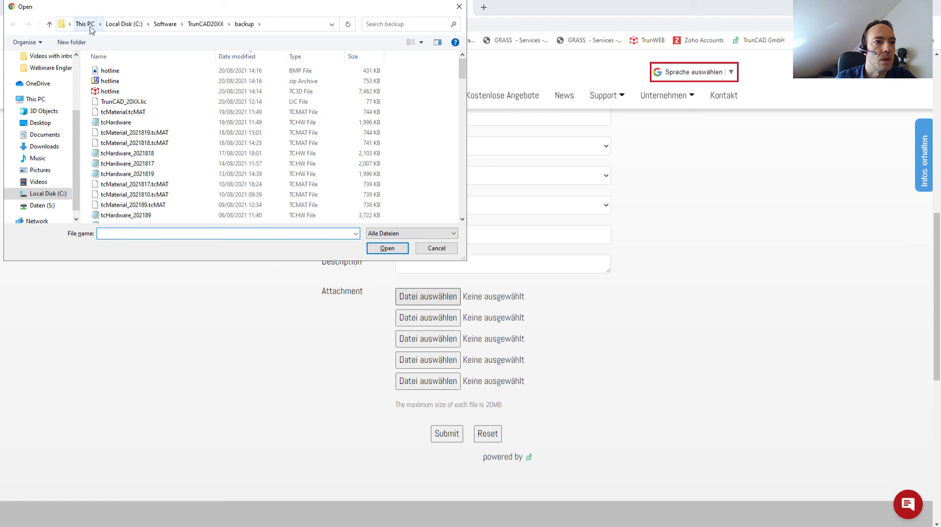
# Attach hotline.zip from C:\Software\TrunCAD20XX\backup as the form's first attachment.
pyautogui.moveTo(235, 8); pyautogui.dragTo(410, 44)
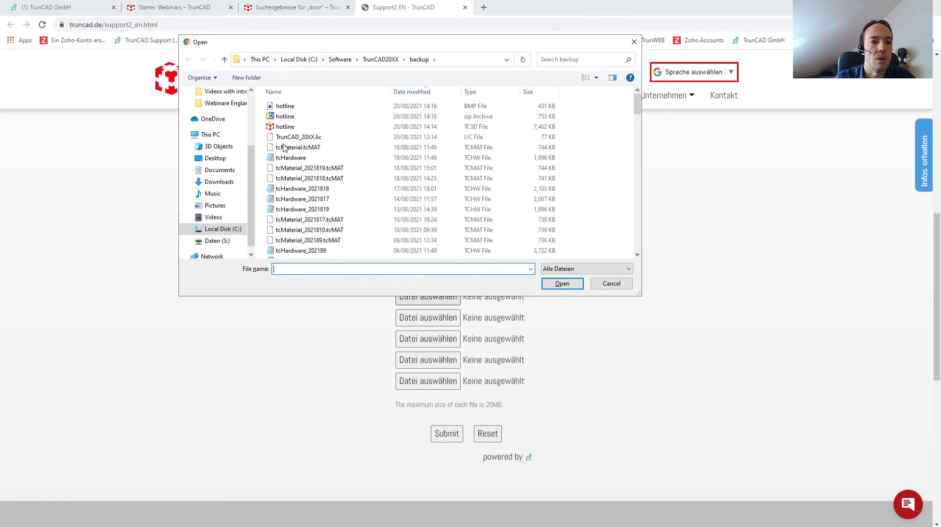
pyautogui.click(231, 233)
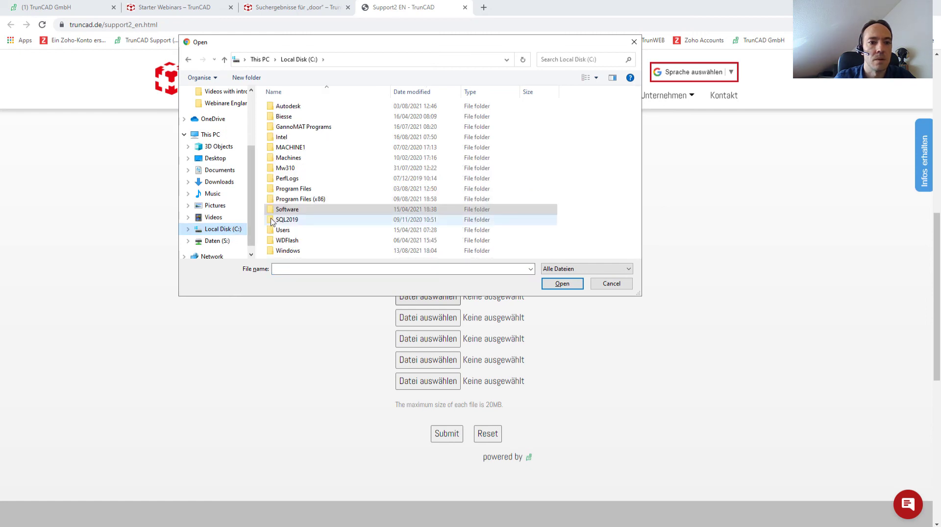
pyautogui.doubleClick(288, 212)
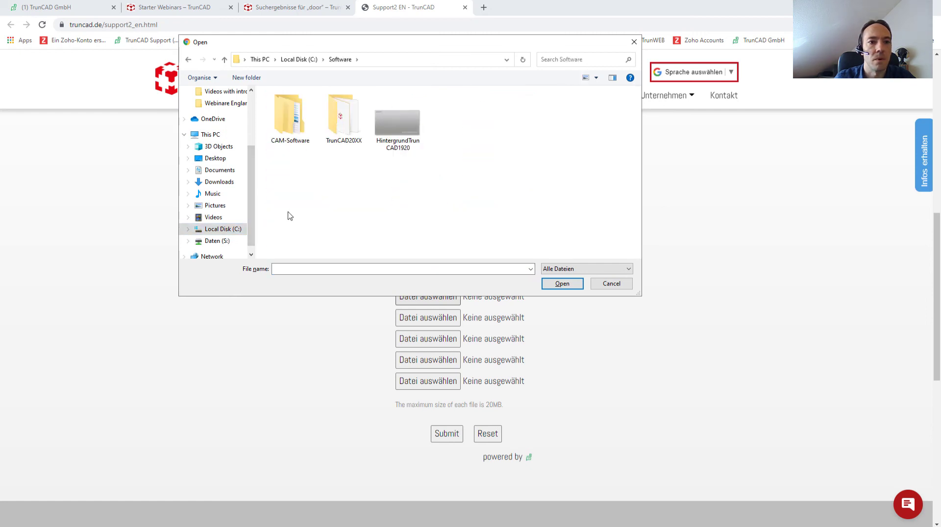
pyautogui.doubleClick(341, 129)
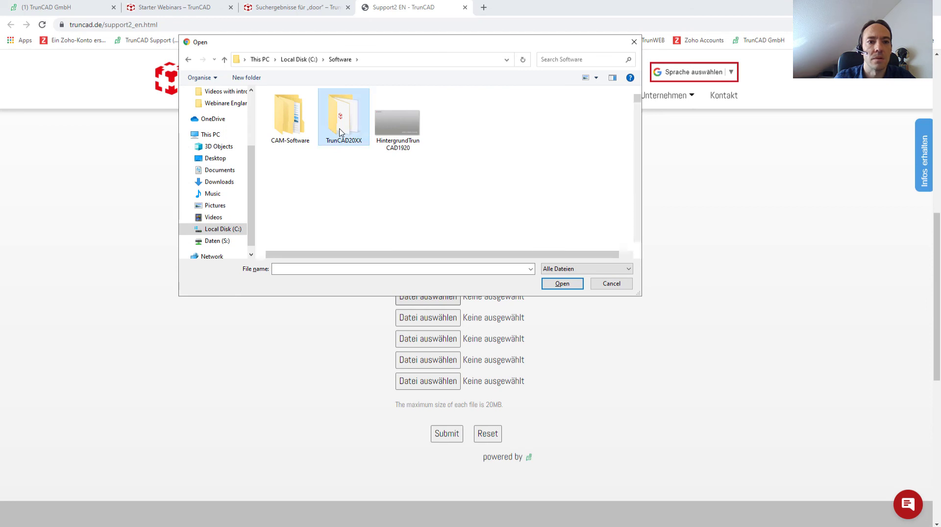
pyautogui.doubleClick(290, 117)
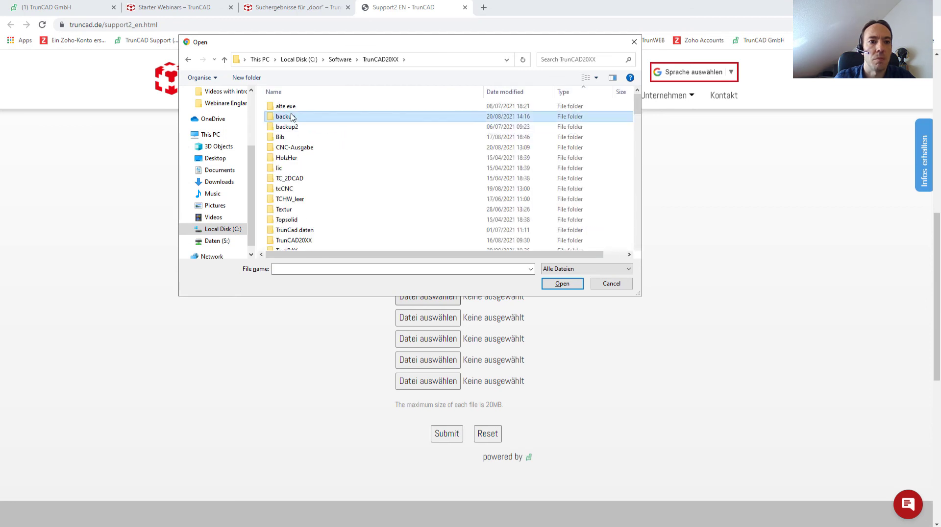
pyautogui.click(296, 117)
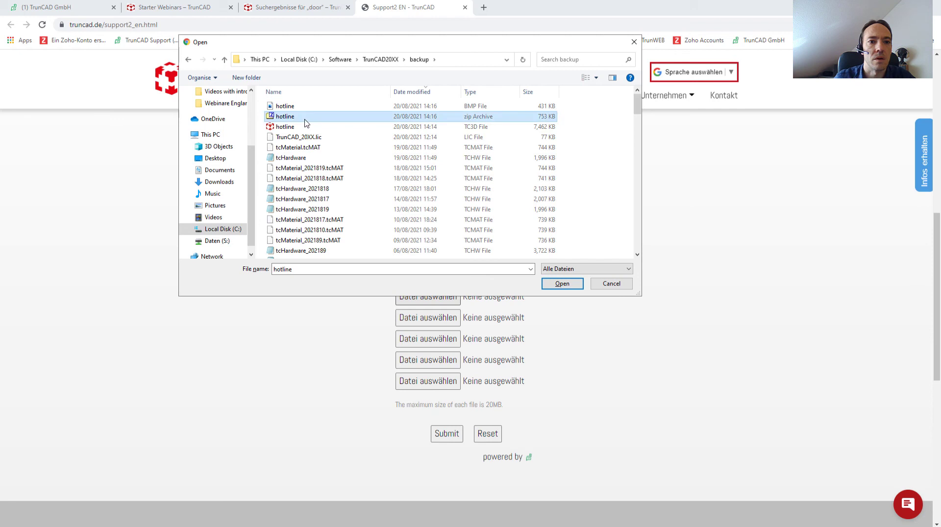
pyautogui.click(561, 284)
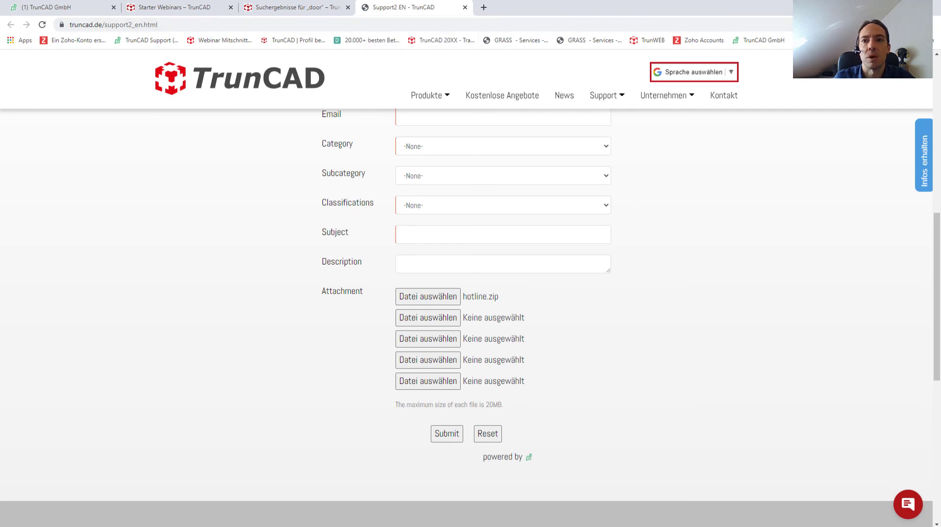
# Close the Support2 EN page and view the whole kitchen run from the left front.
pyautogui.click(465, 8)
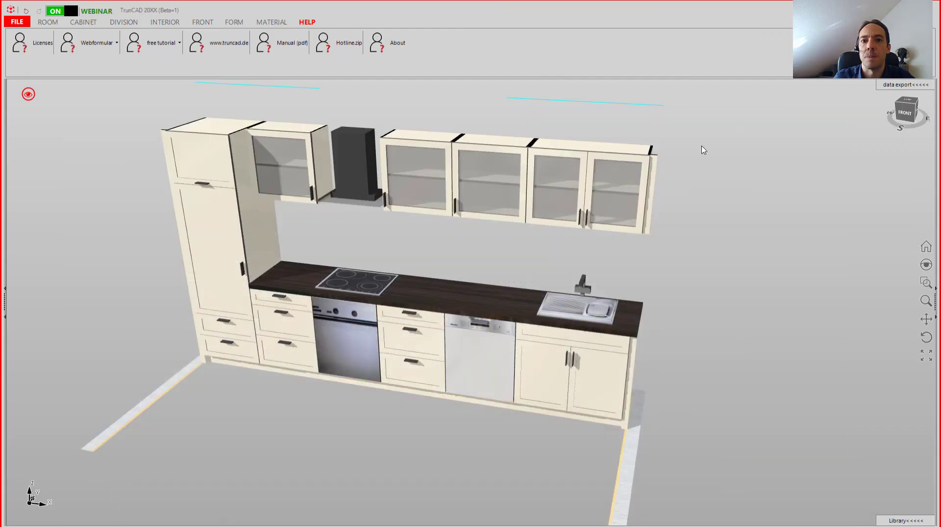
pyautogui.scroll(-3, 470, 283)
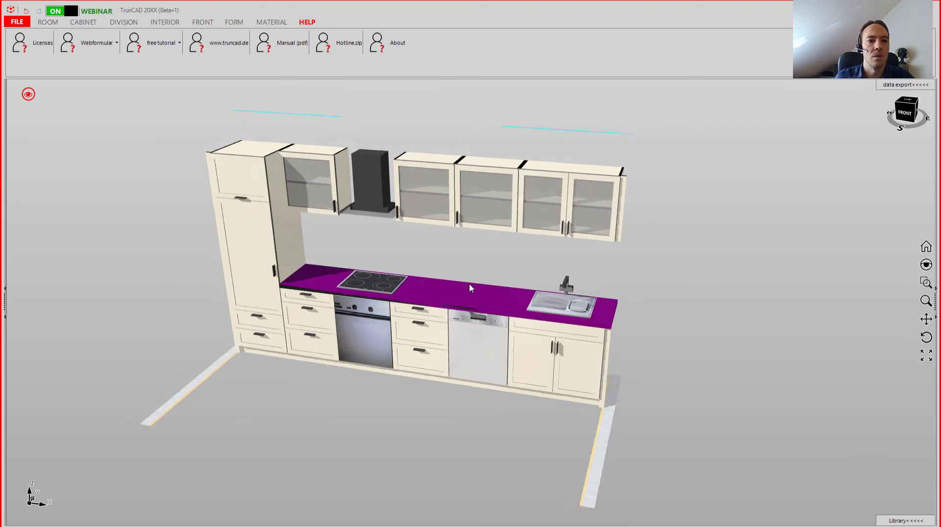
pyautogui.moveTo(631, 345); pyautogui.dragTo(628, 346, button='middle')
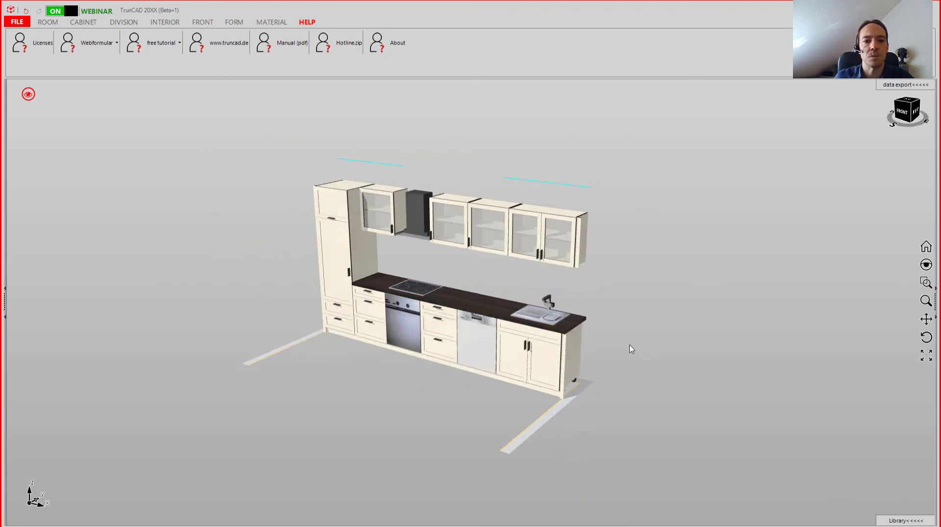